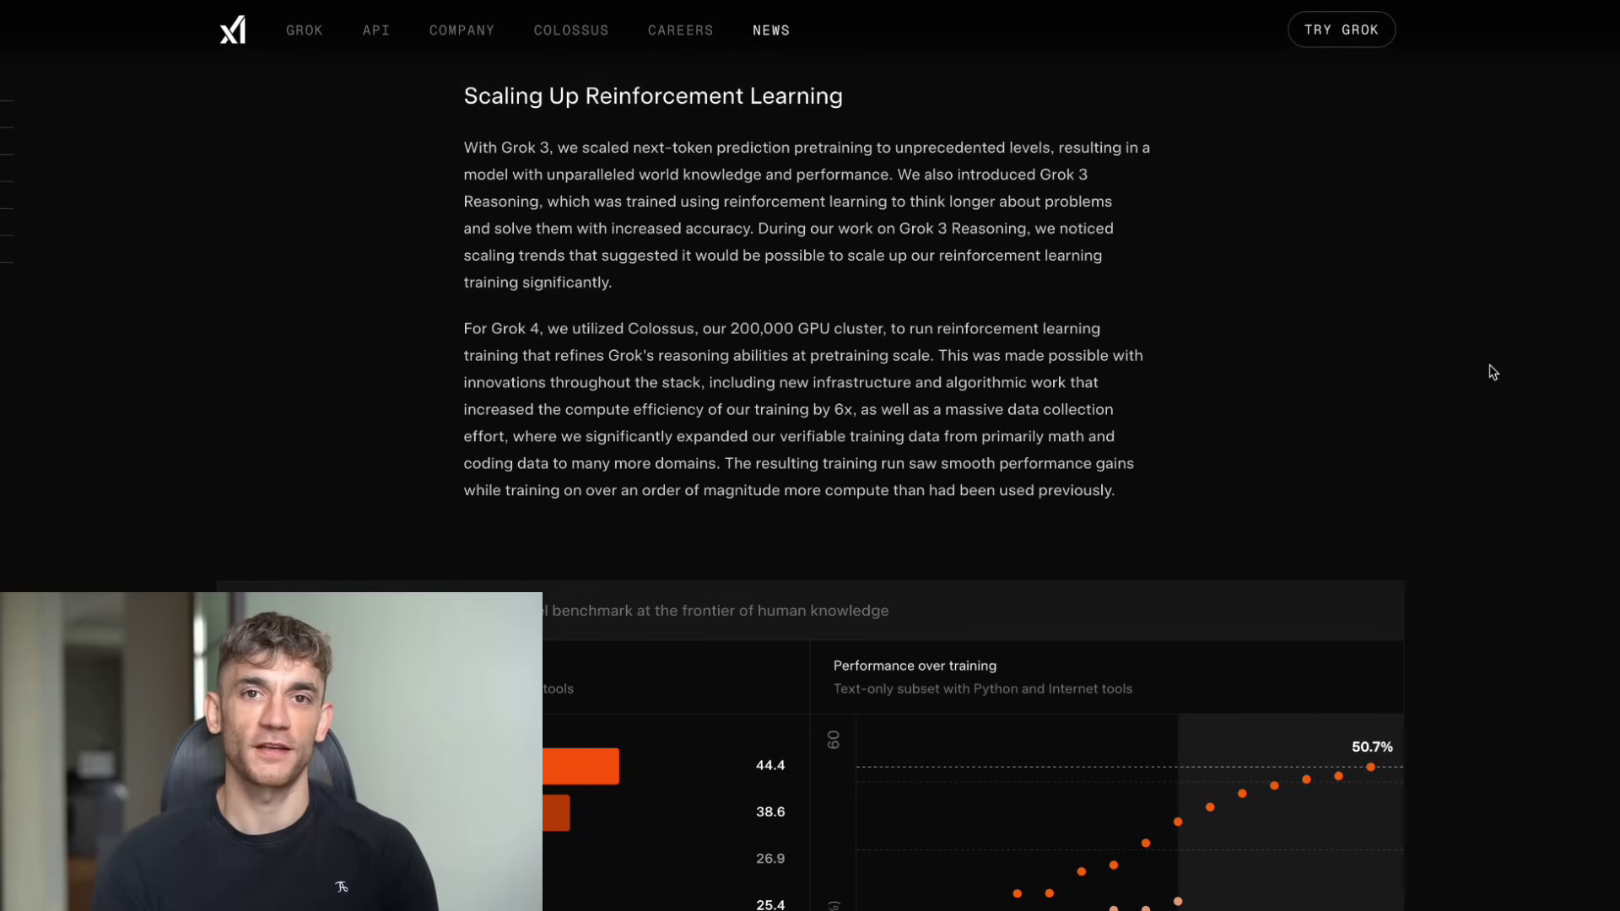
- Scroll past the Humanity's Last Exam charts, checking a bar's value, to the Native Tool Use X Search example
scroll(1493, 373, "down", 6)
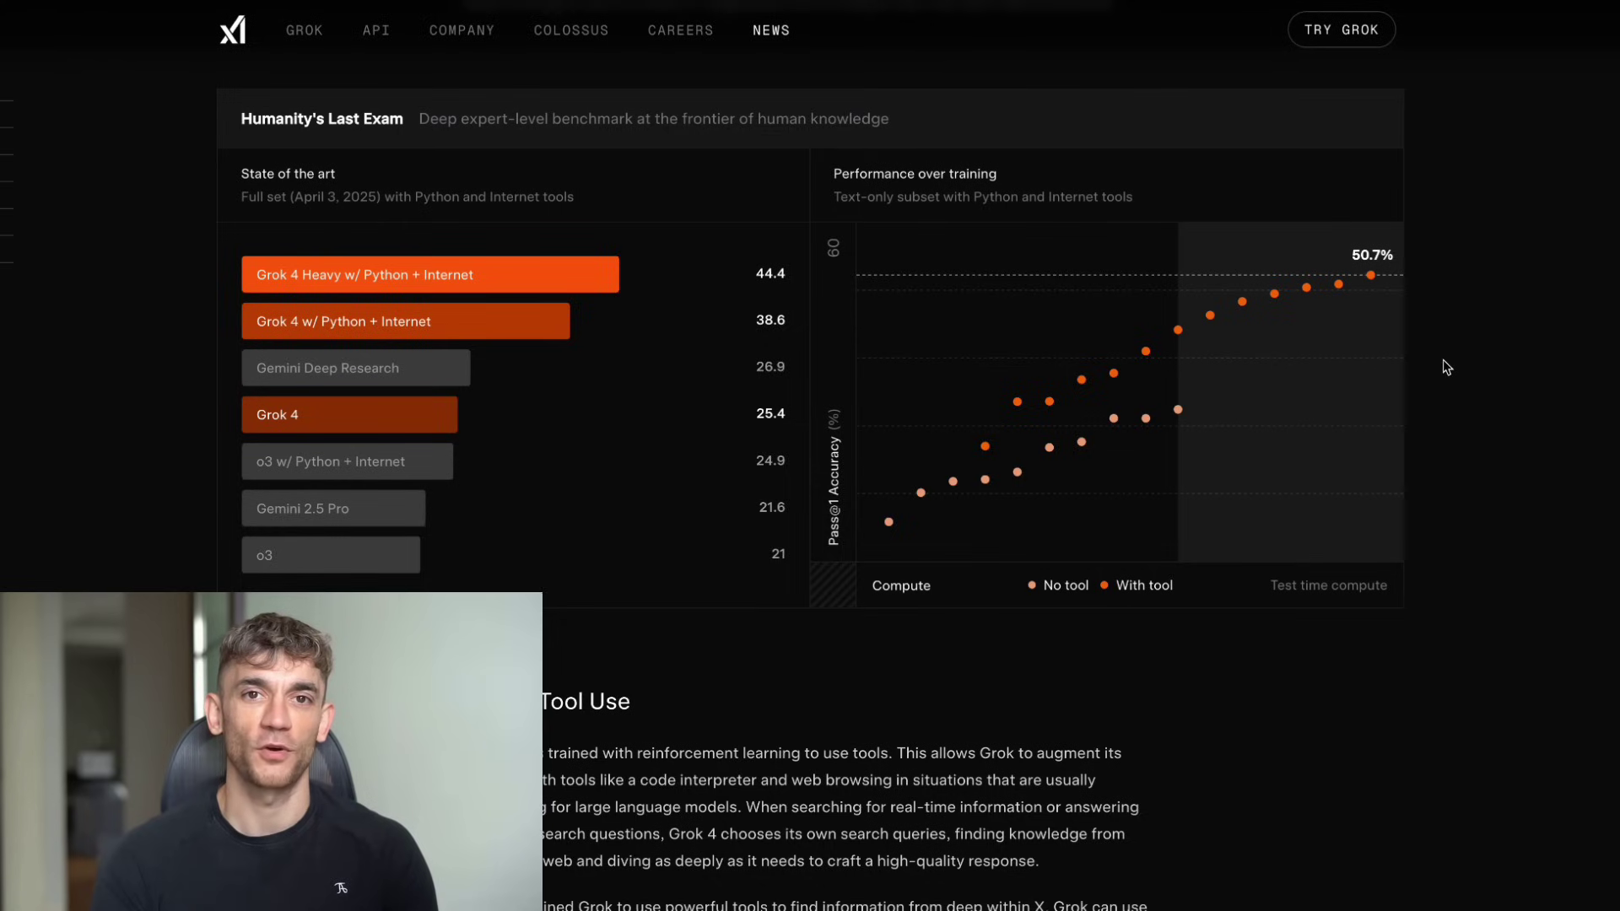
mouse_move(510, 320)
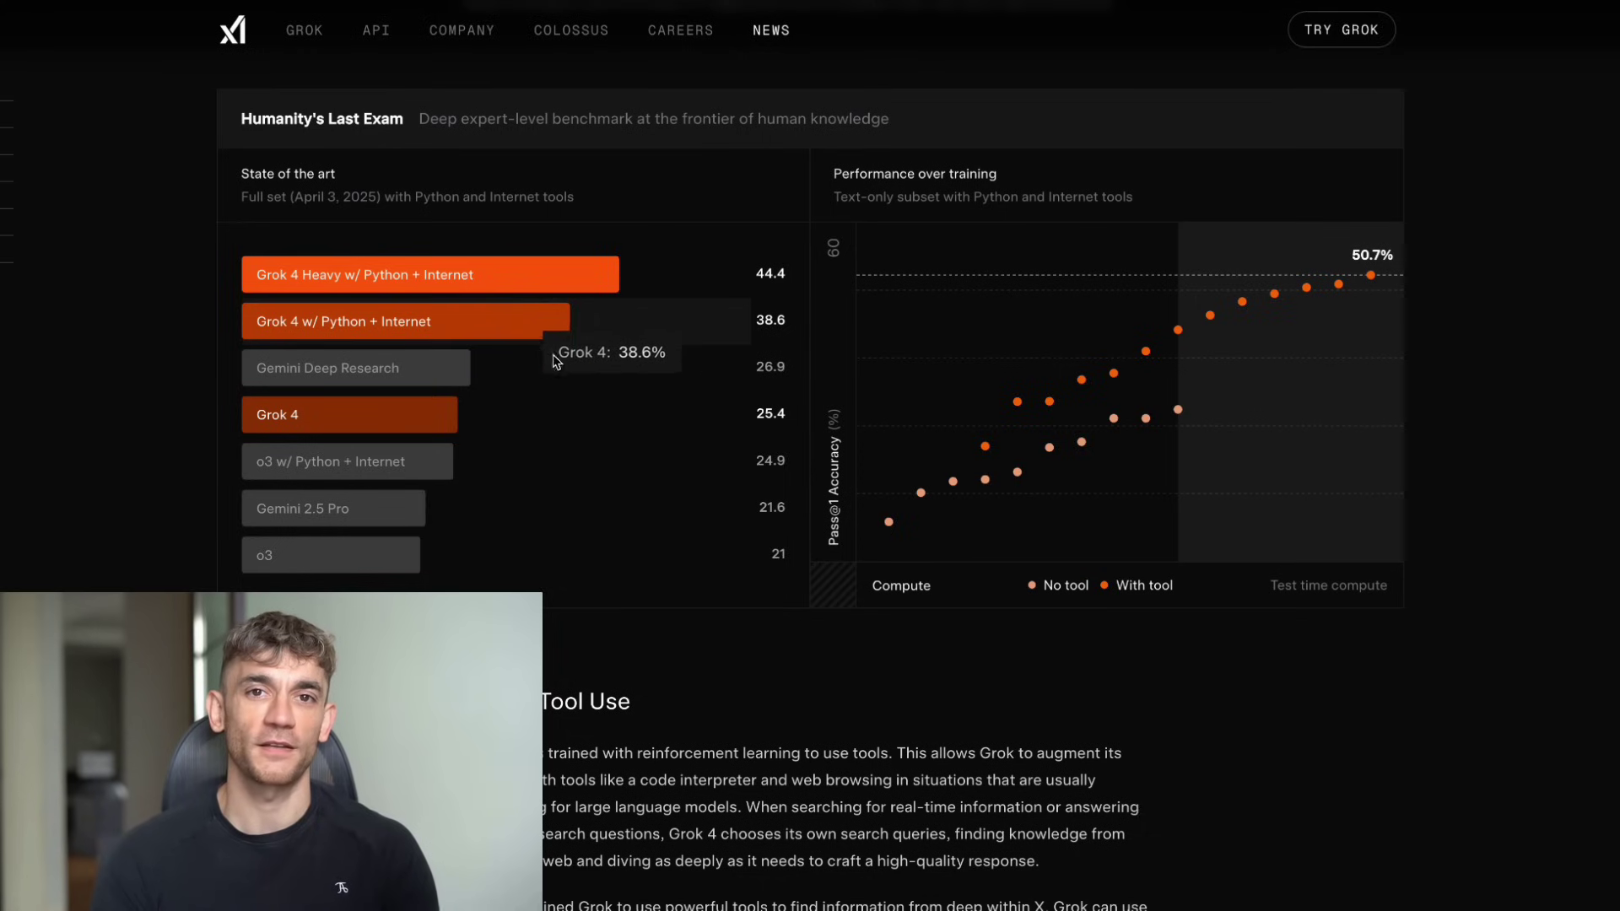
scroll(616, 422, "down", 6)
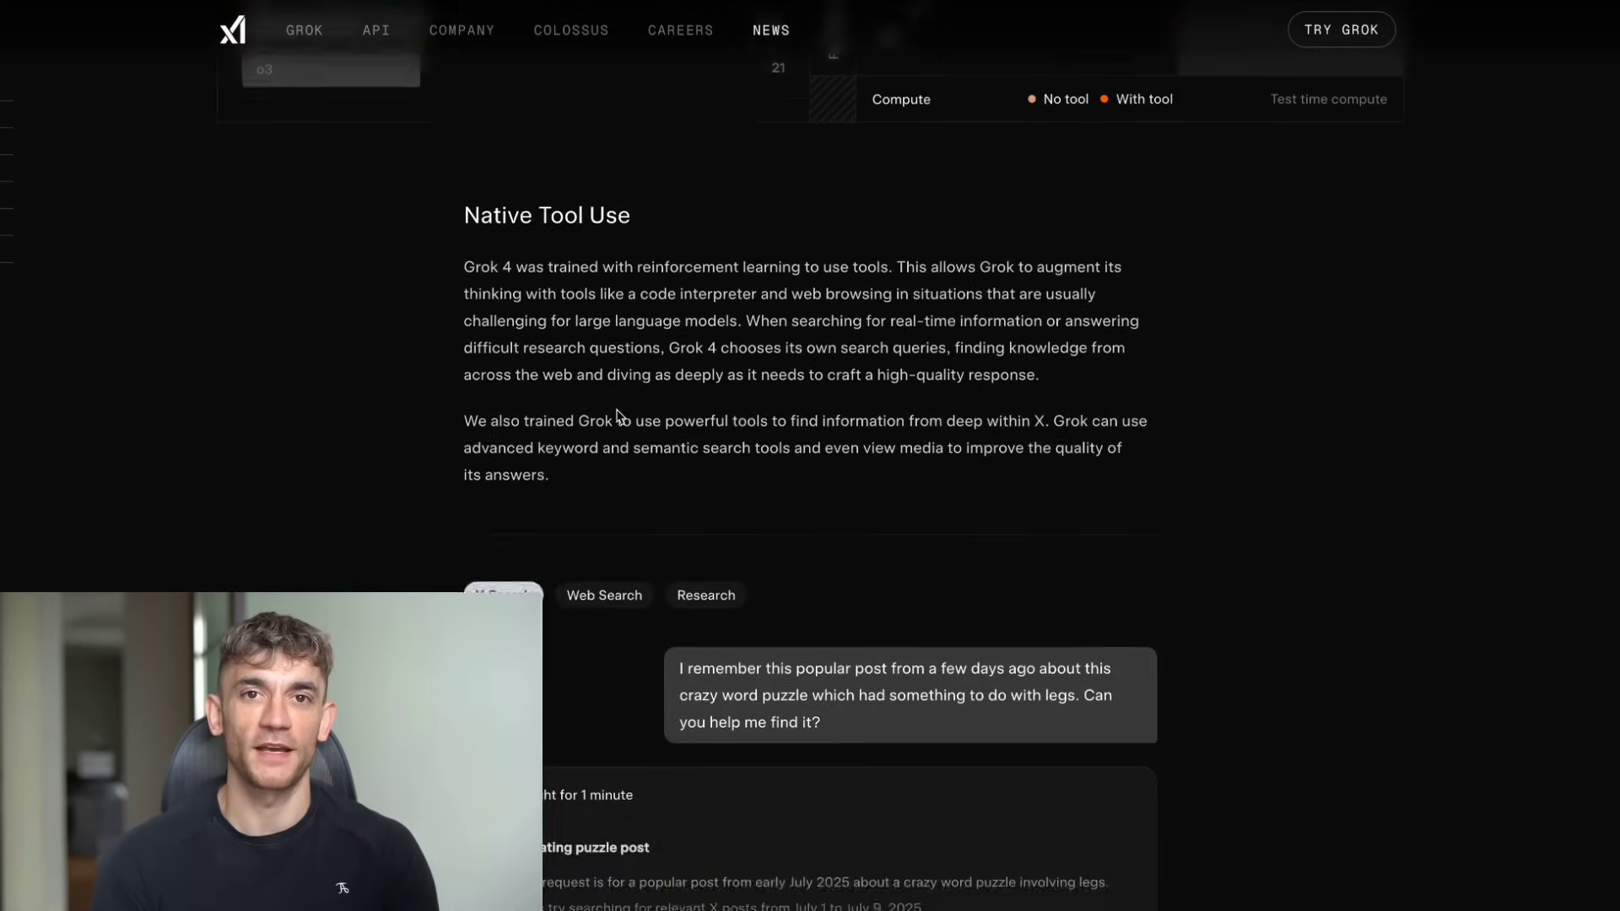
scroll(619, 415, "down", 1)
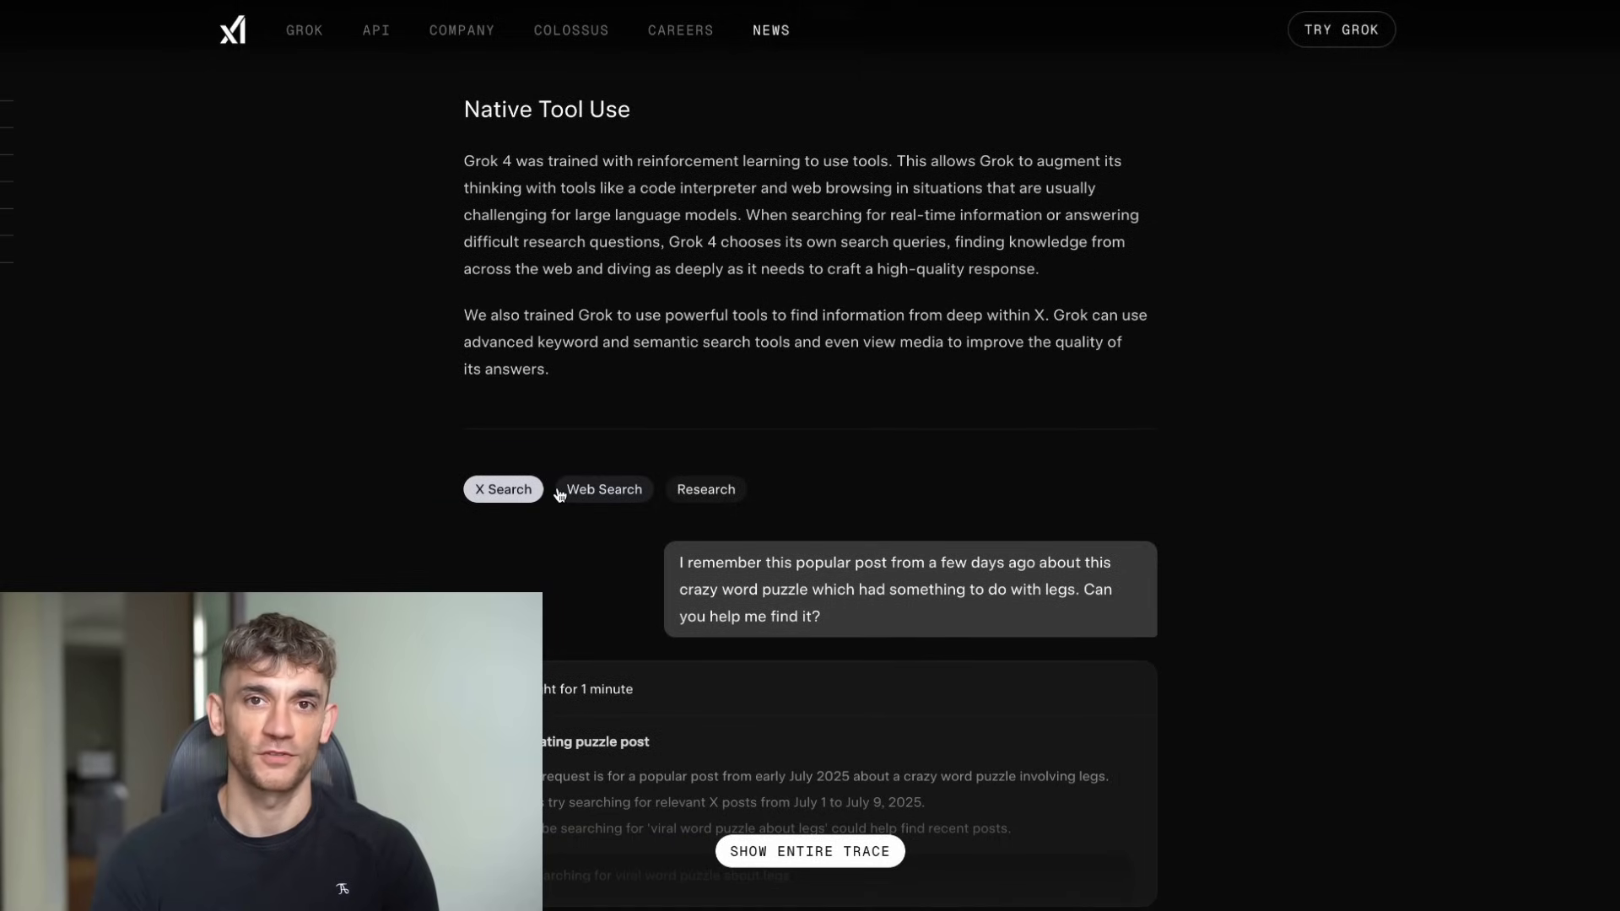
- Switch the chat example from Web Search to Research and read its RLVR truncated-rollouts answer
left_click(560, 496)
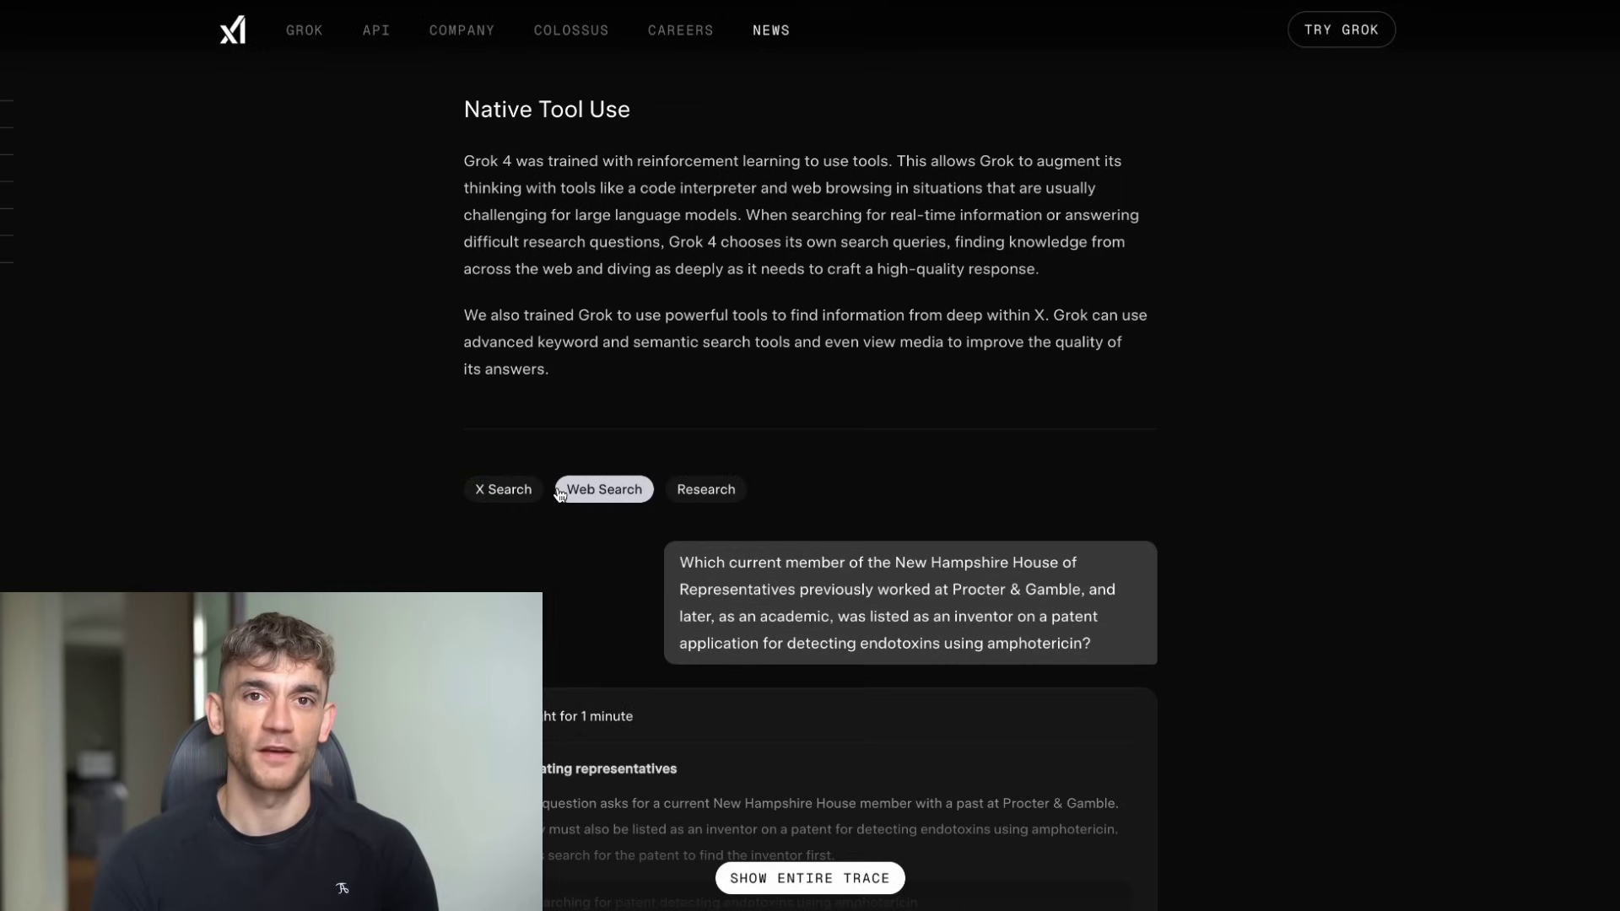
left_click(685, 493)
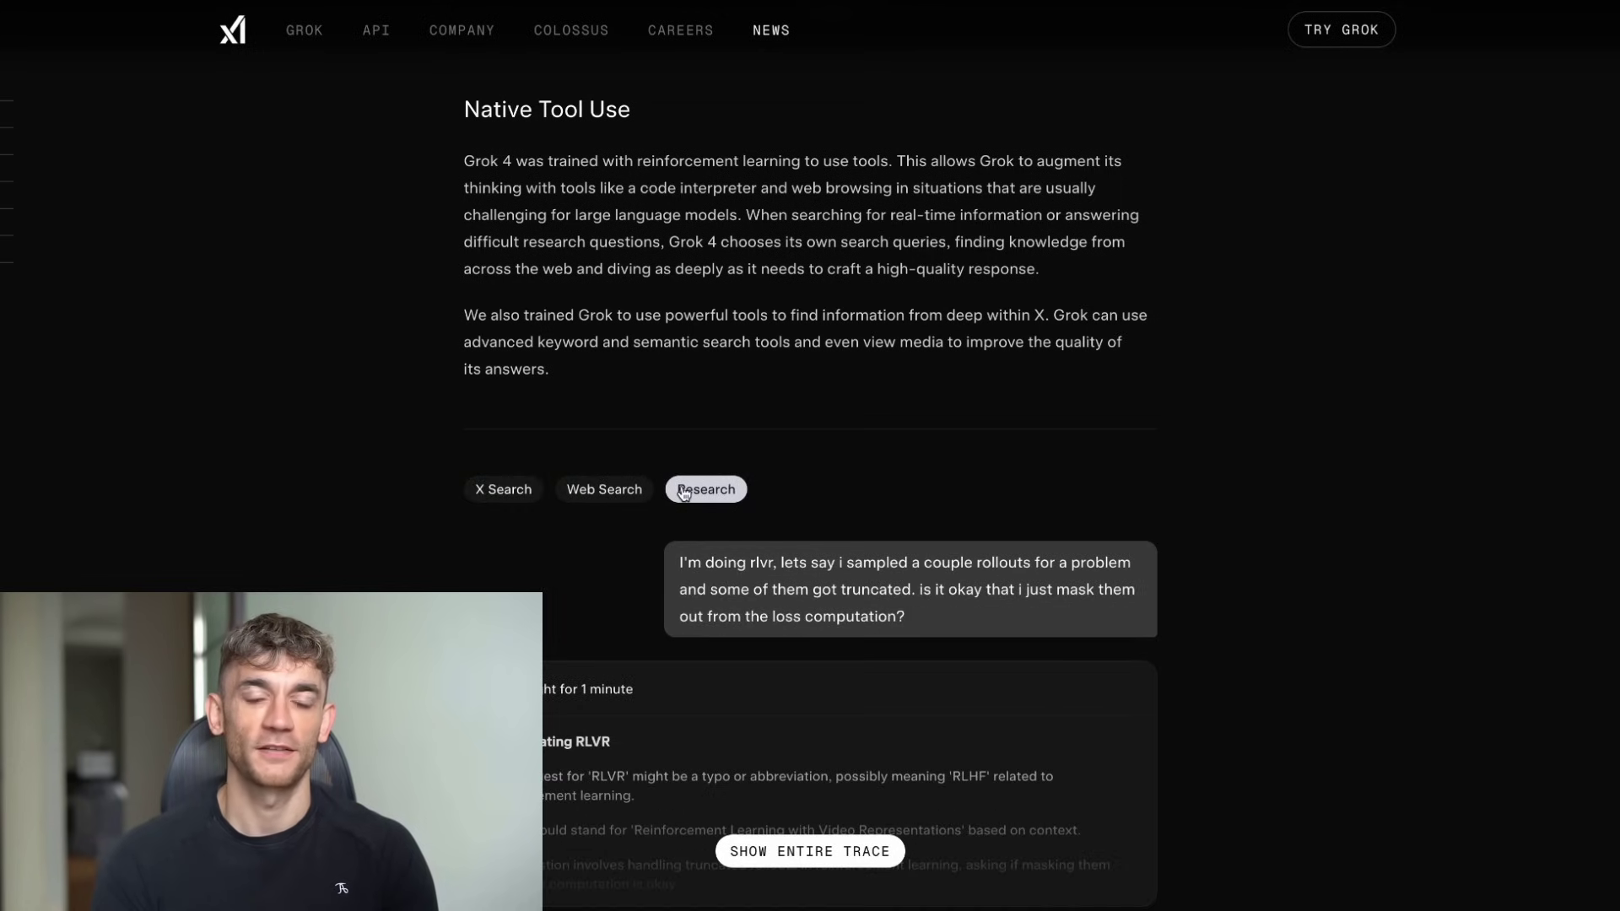
scroll(684, 494, "down", 1)
scroll(683, 494, "down", 4)
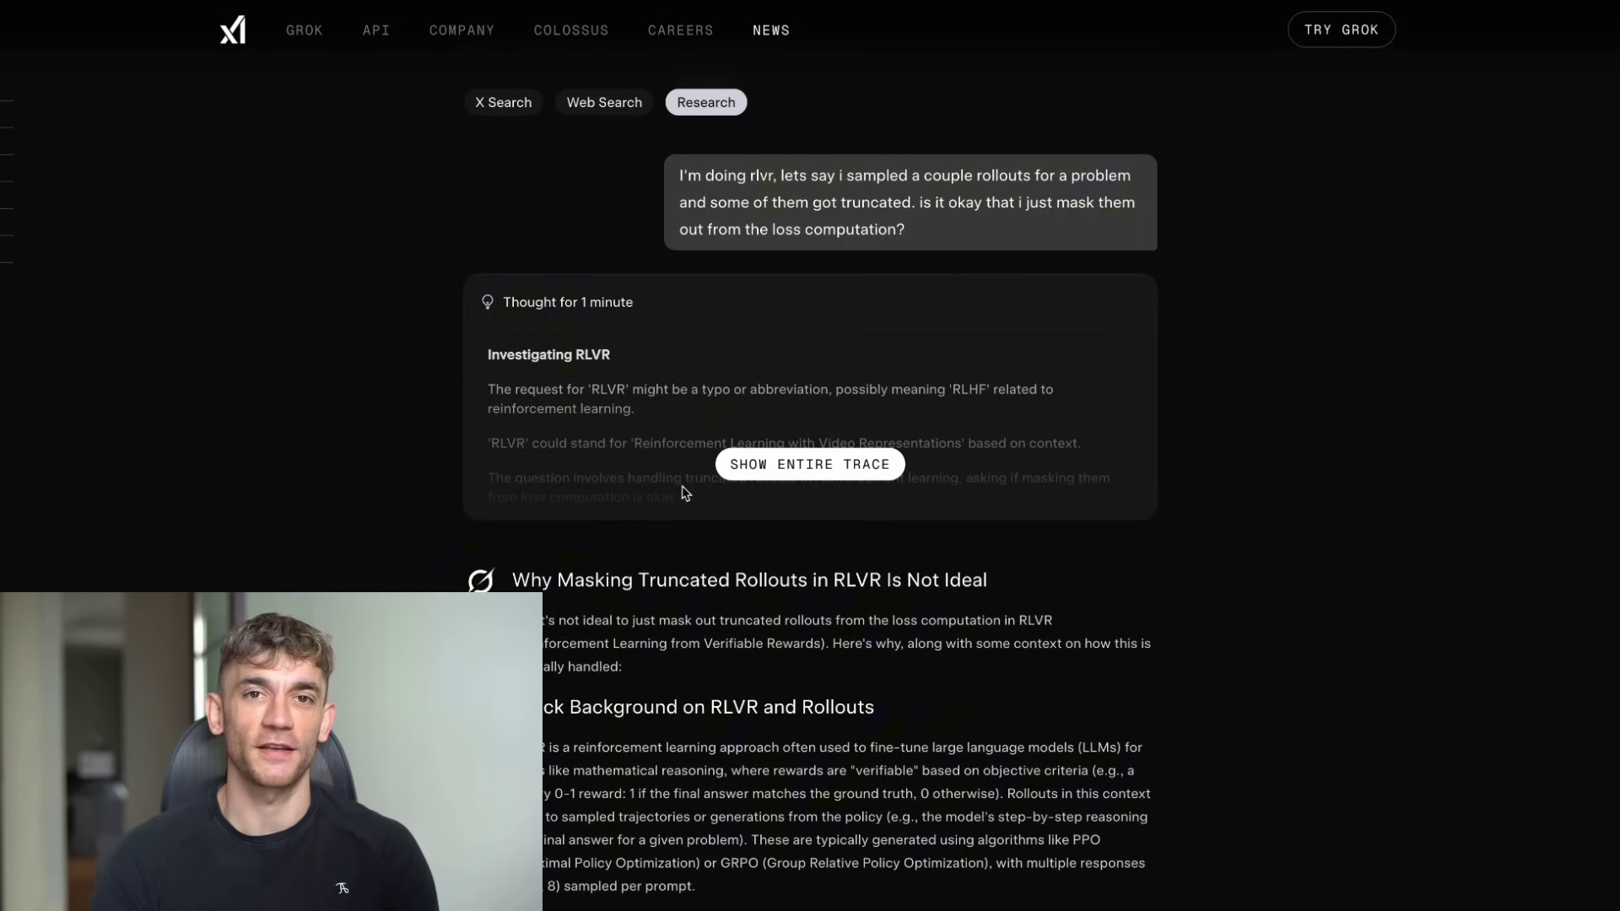
- Scroll down to the Grok 4 Heavy section and its multi-agent processing diagram
scroll(685, 493, "down", 1)
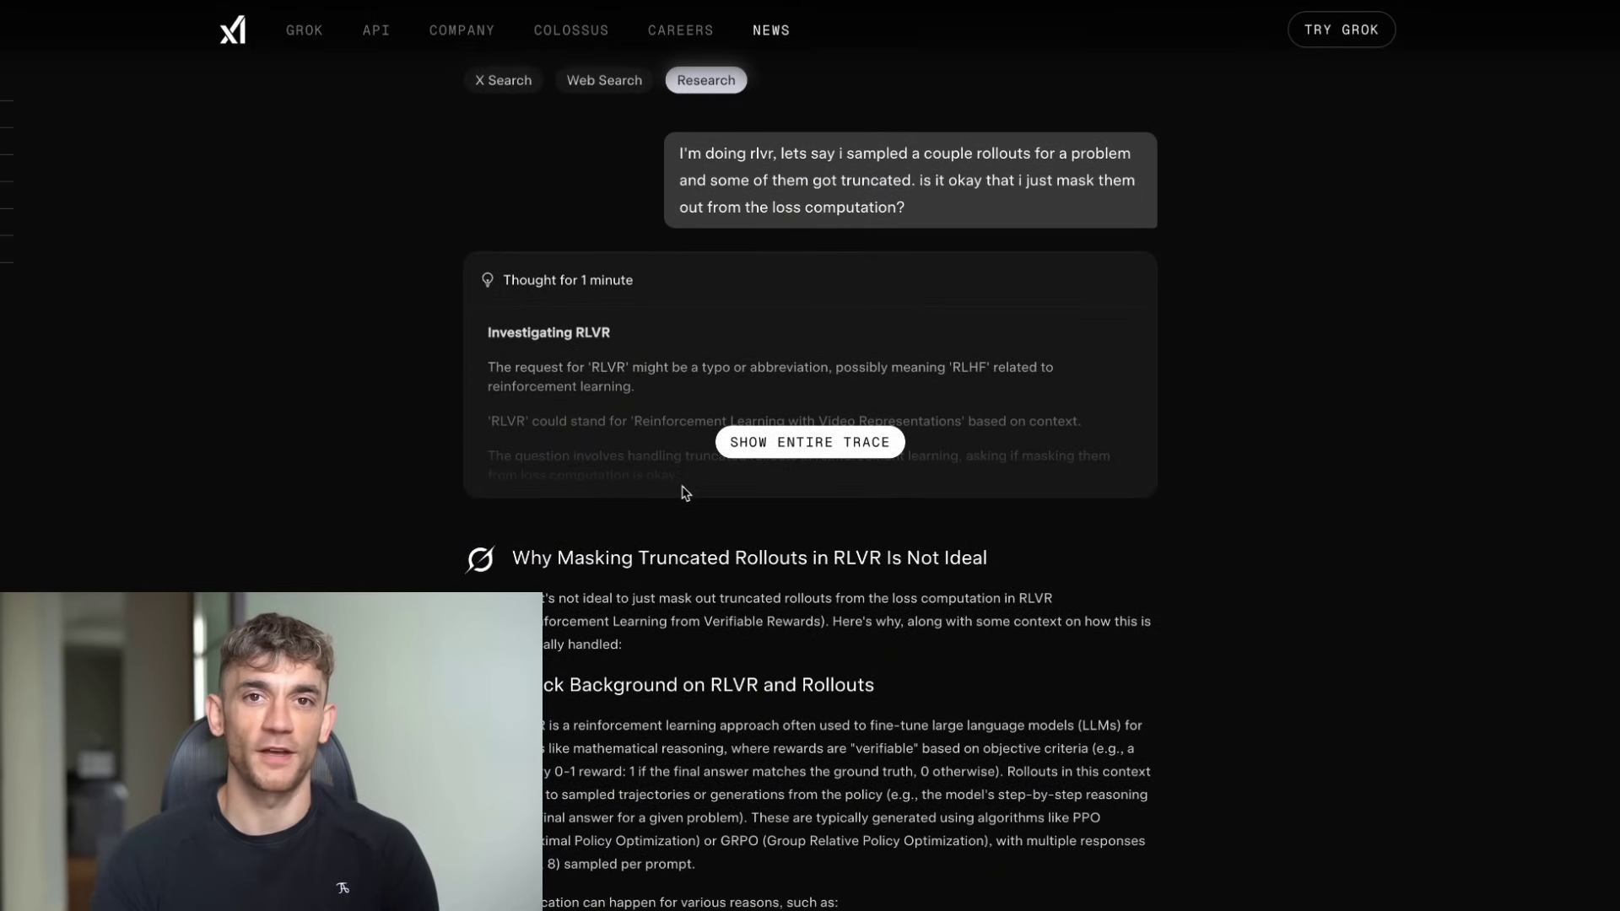
scroll(686, 493, "down", 2)
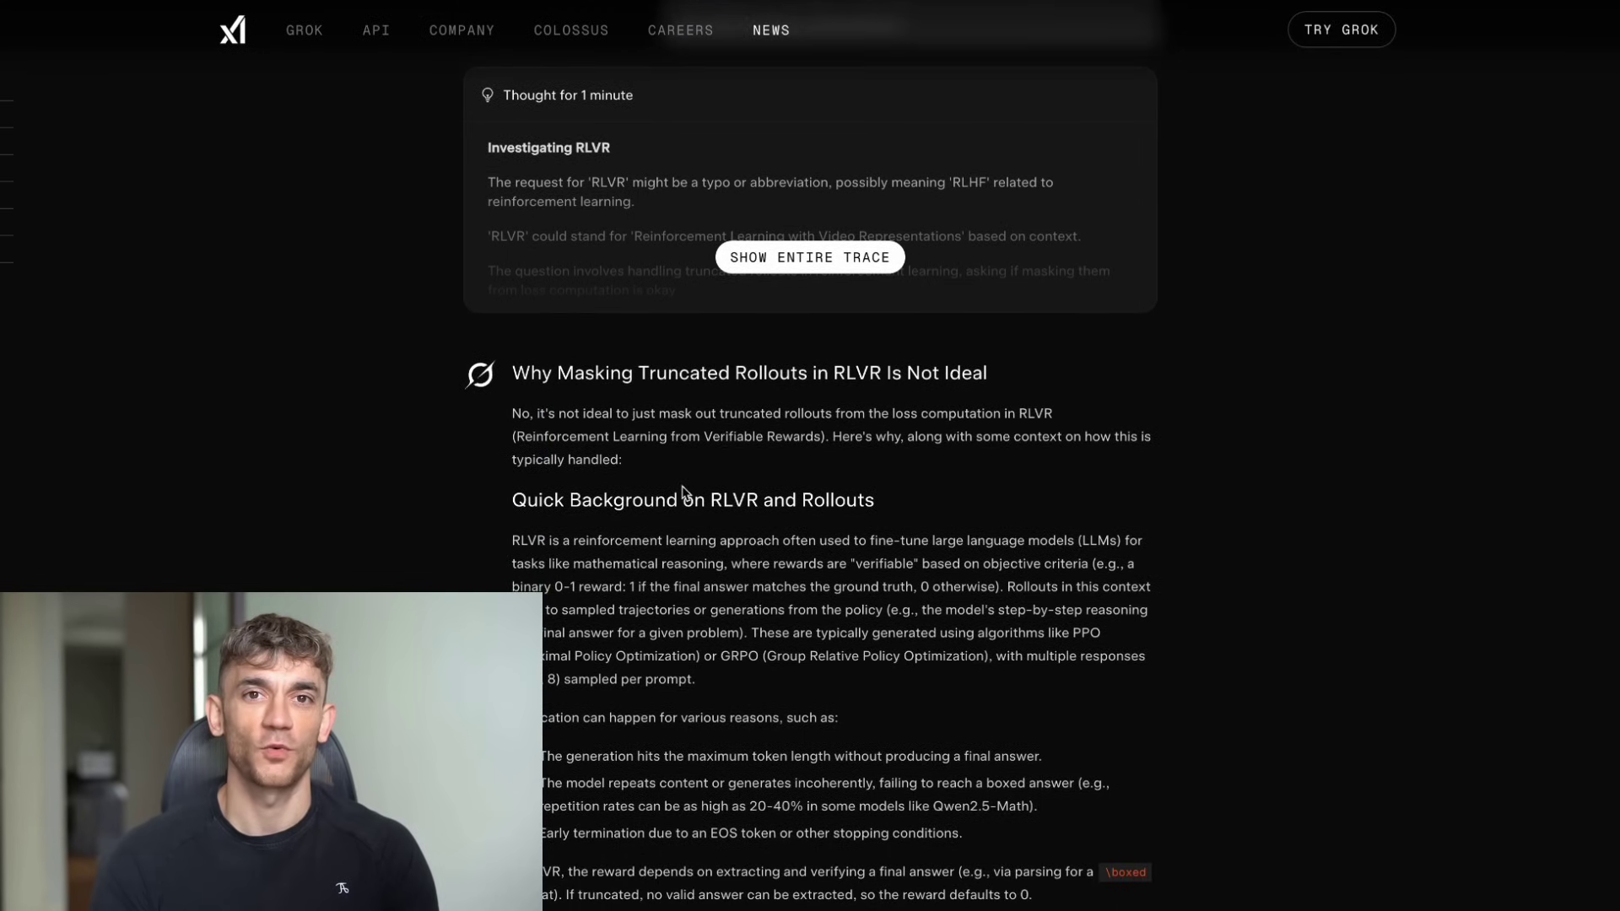
scroll(683, 494, "down", 3)
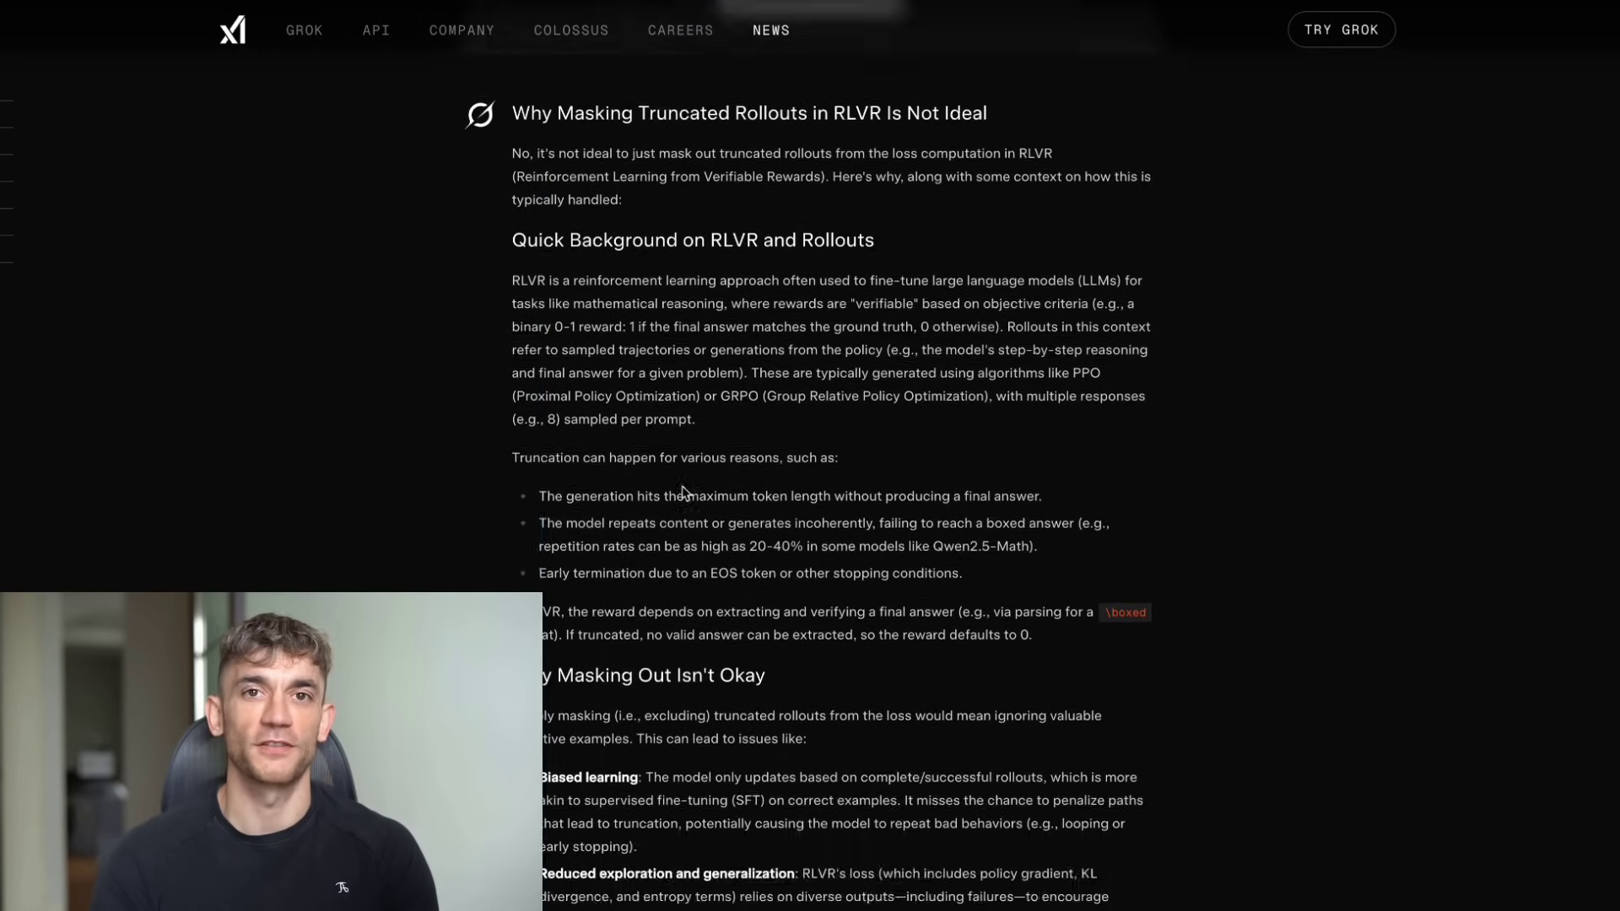
scroll(684, 493, "down", 4)
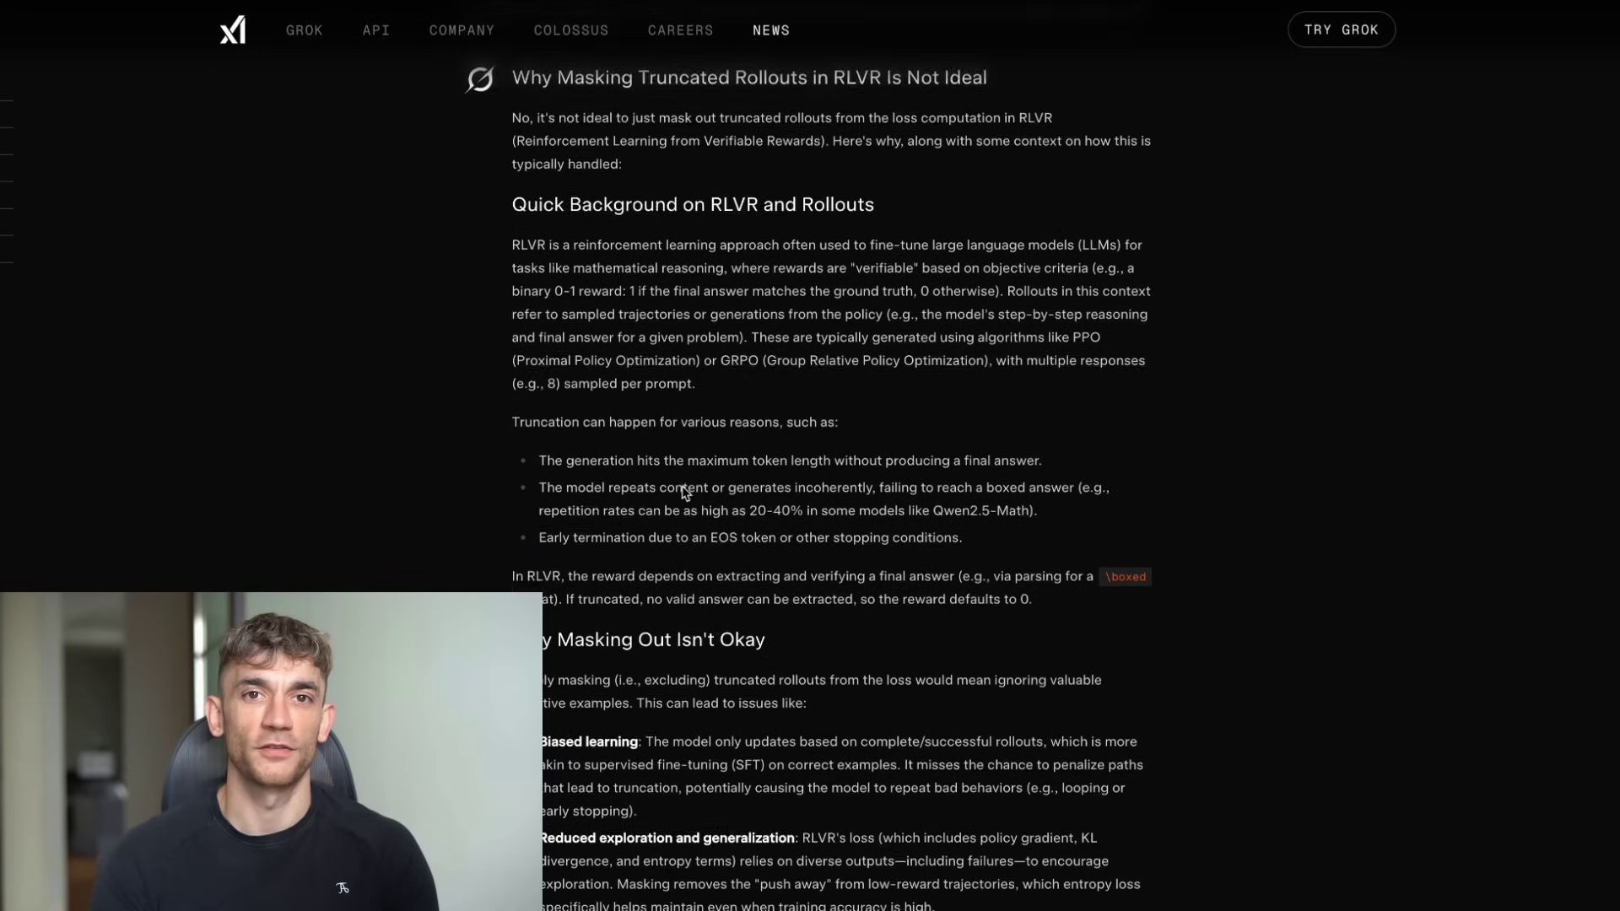
scroll(684, 494, "down", 3)
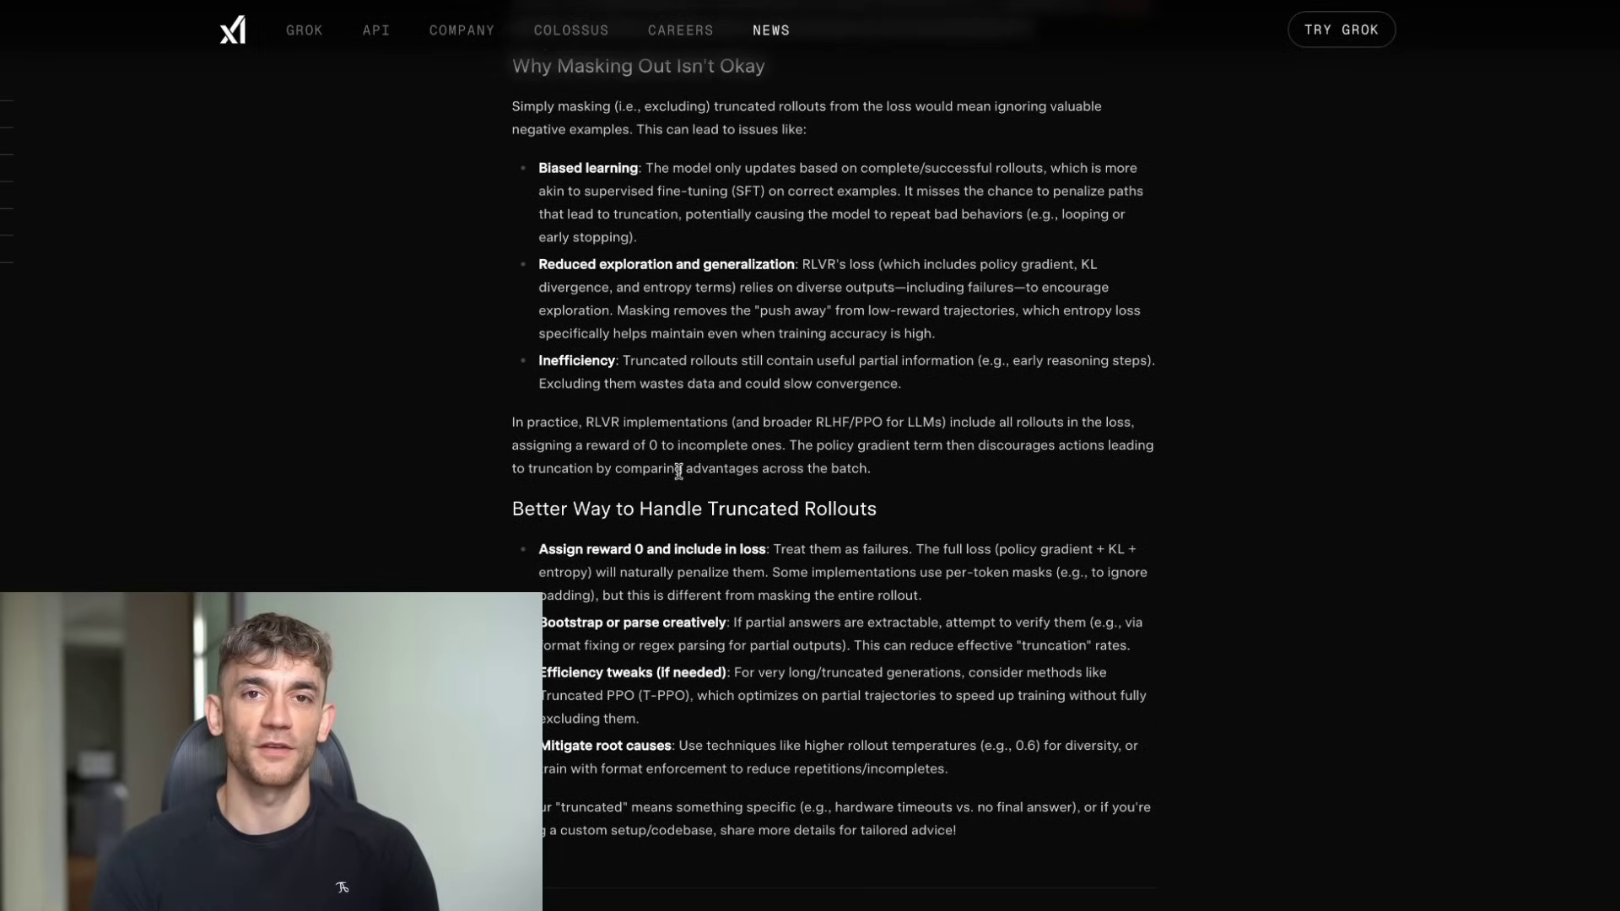
scroll(679, 470, "down", 1)
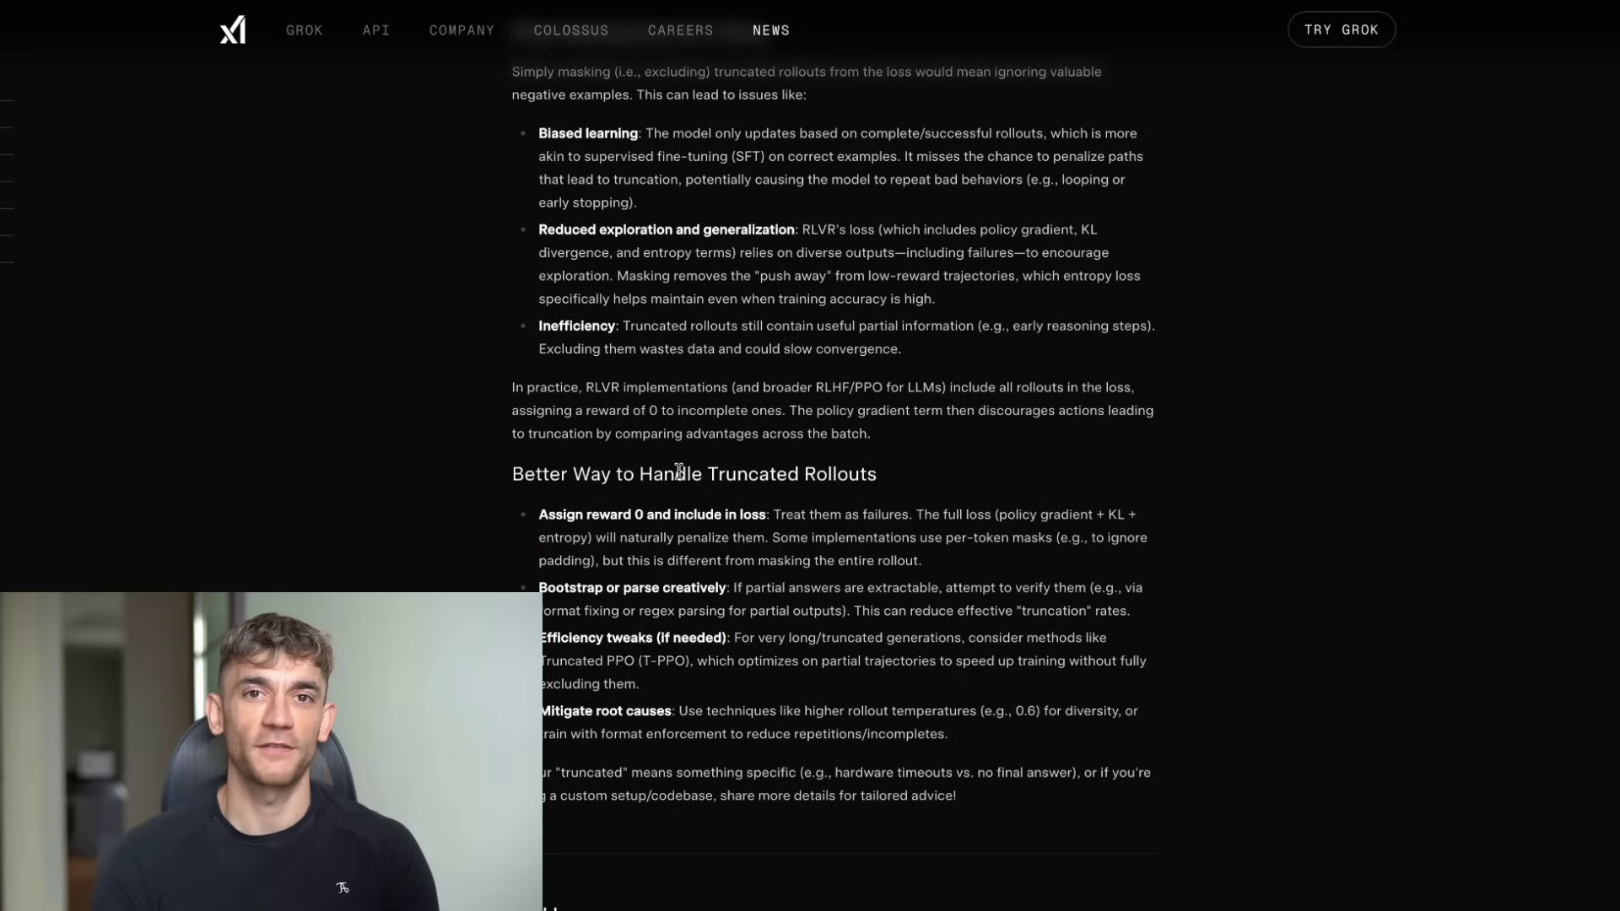
scroll(682, 476, "down", 10)
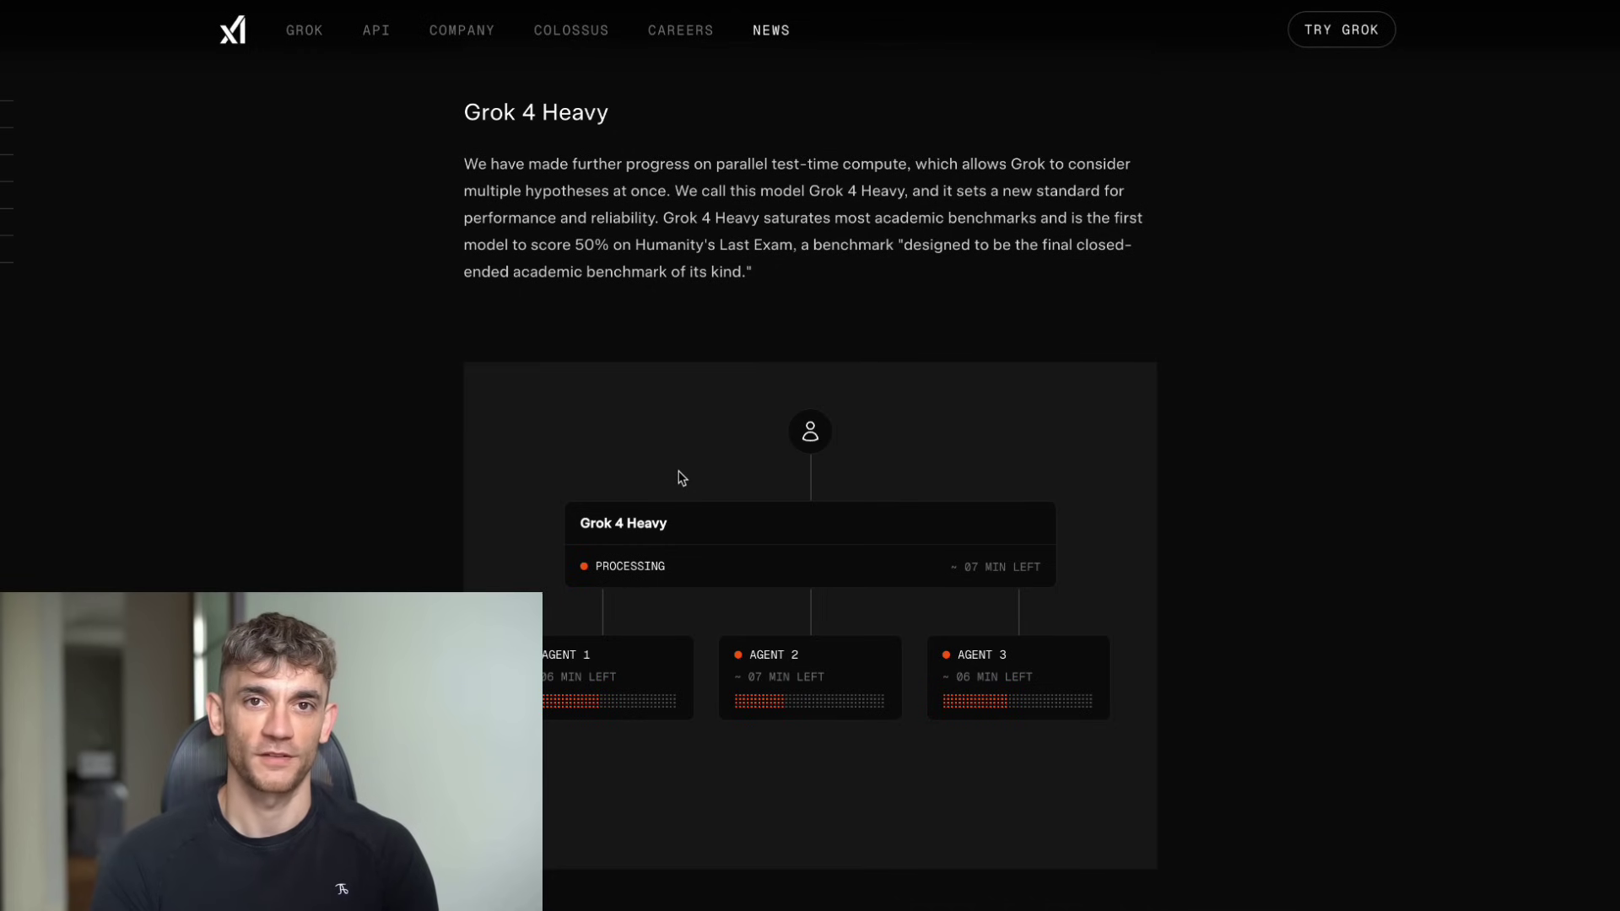
- Scroll down the xAI post to the Frontier Intelligence charts
scroll(682, 478, "down", 11)
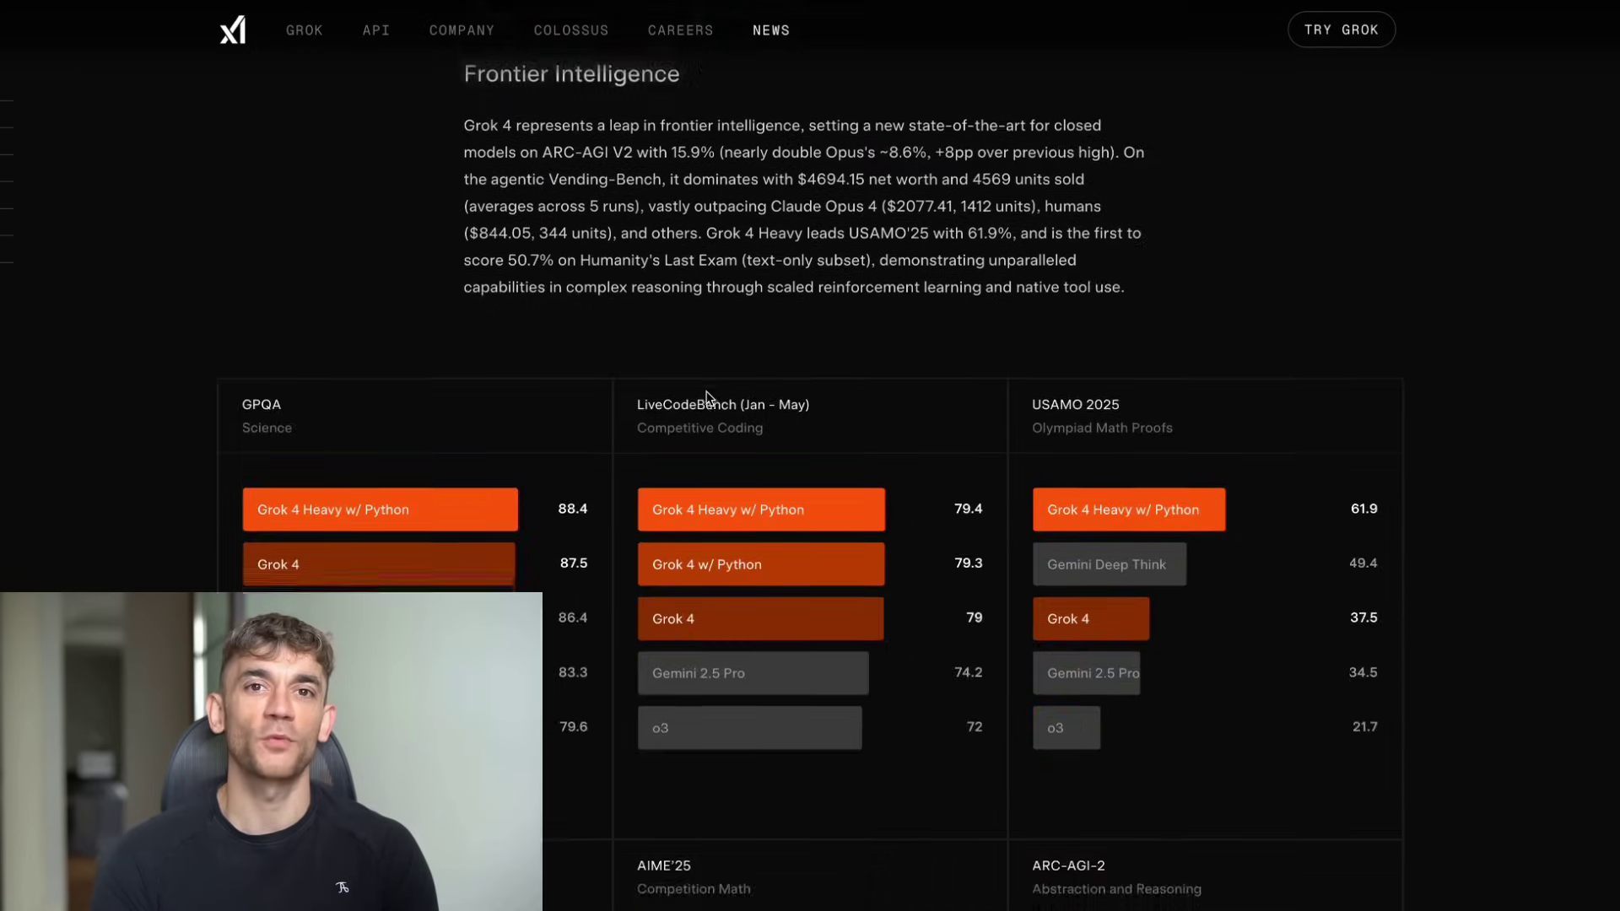
scroll(706, 390, "down", 3)
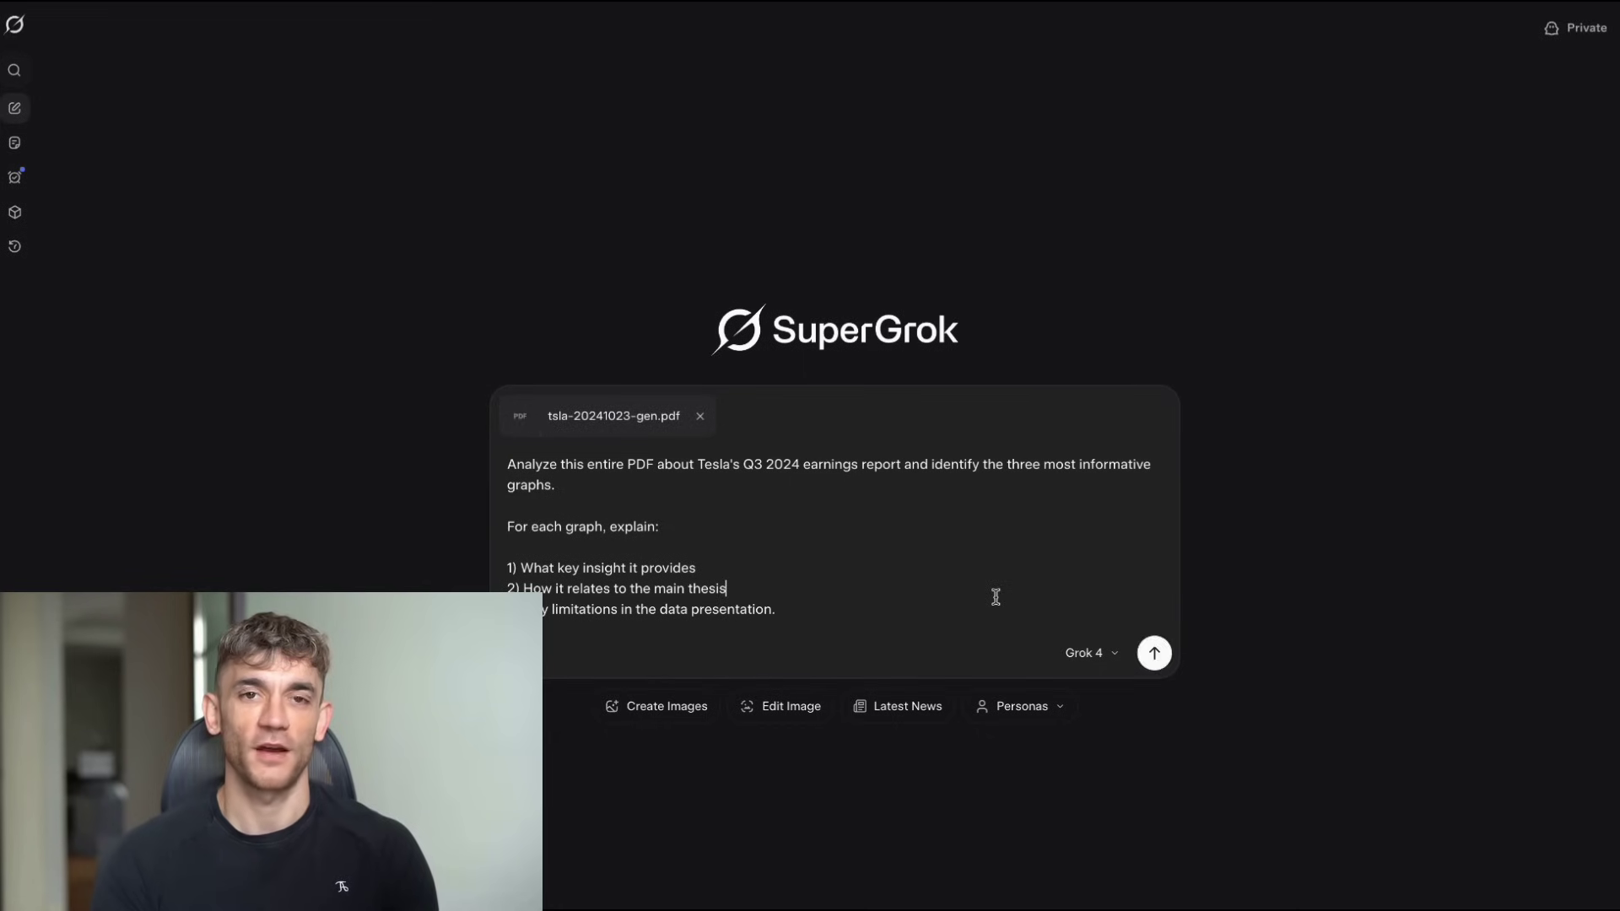
- Submit the Tesla PDF prompt so Grok 4 analyses FSD miles, energy storage and AI training capacity graphs
left_click(1155, 658)
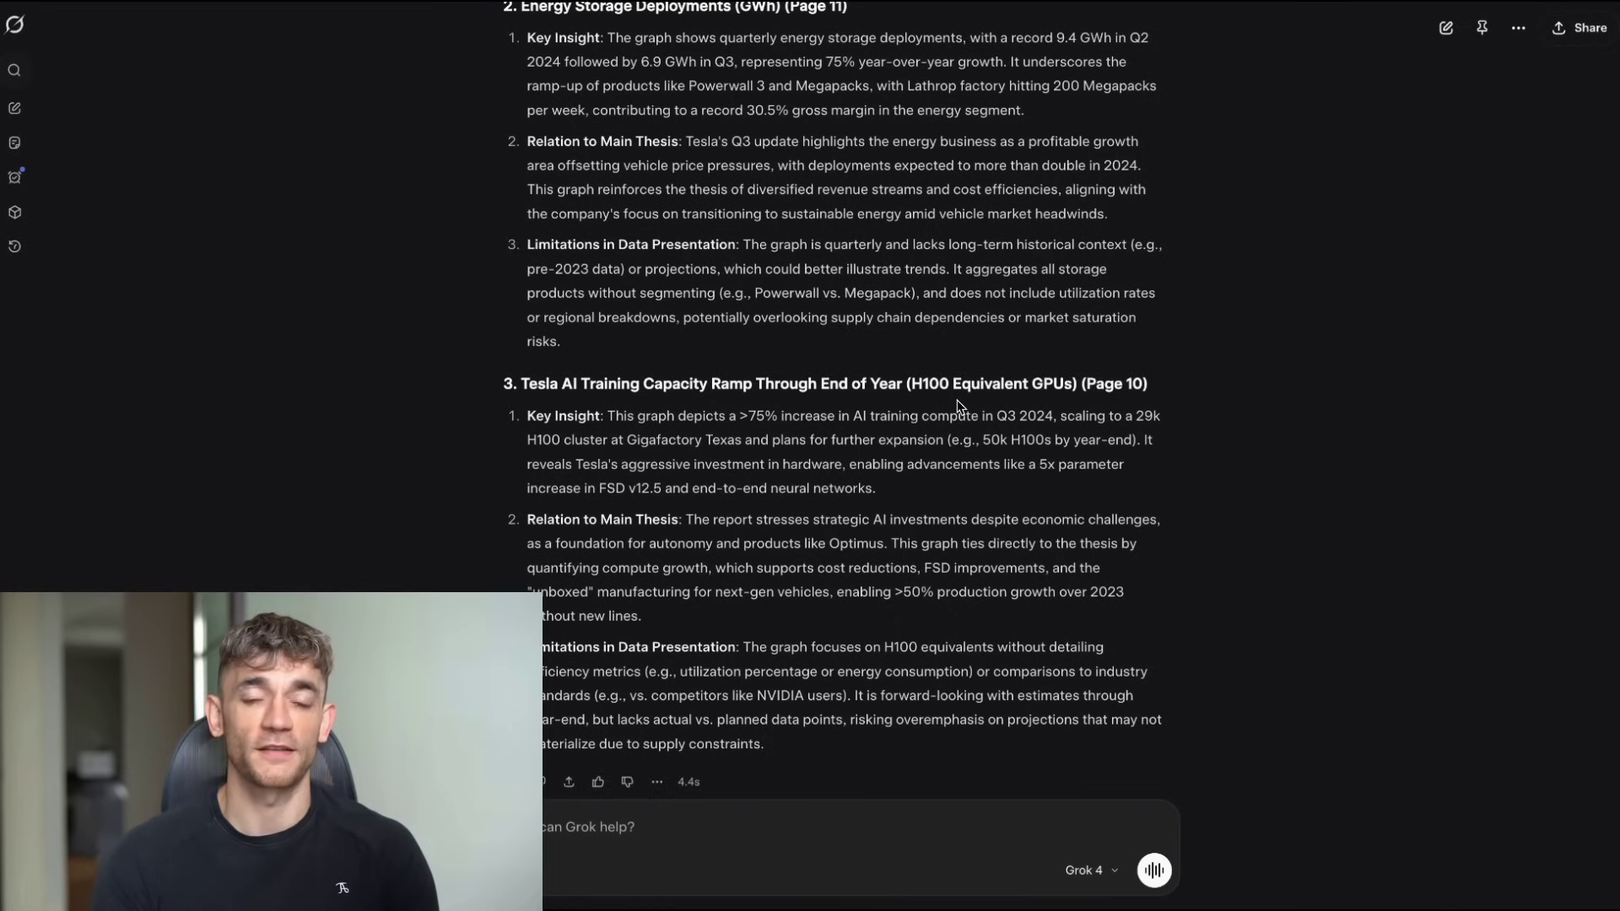
scroll(959, 406, "up", 10)
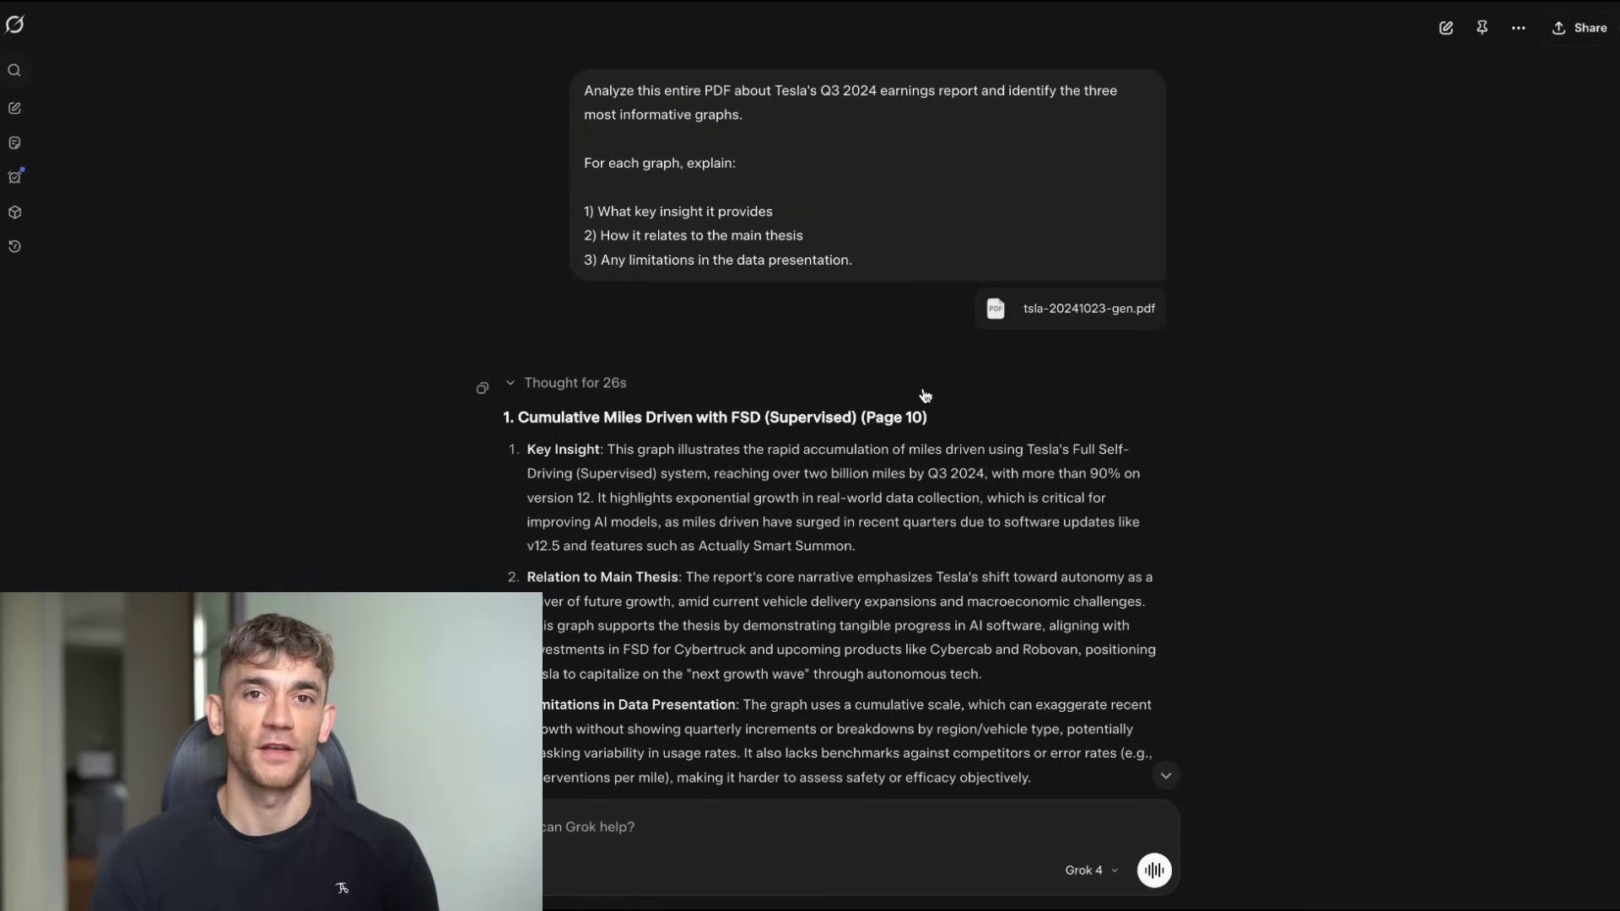
scroll(925, 395, "down", 3)
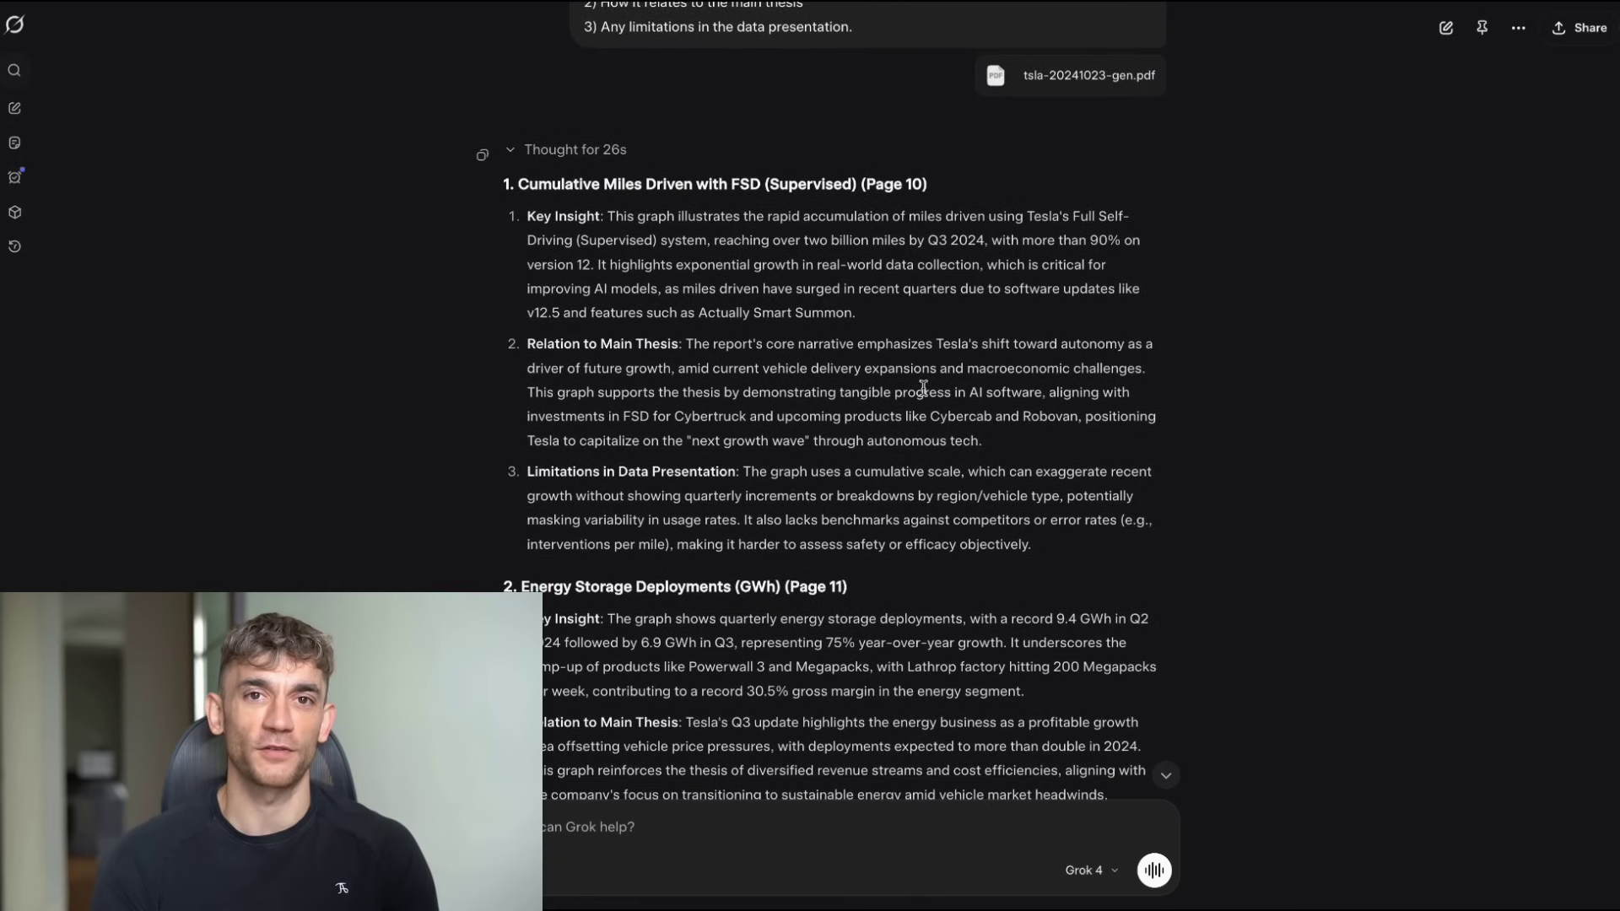
scroll(923, 390, "down", 3)
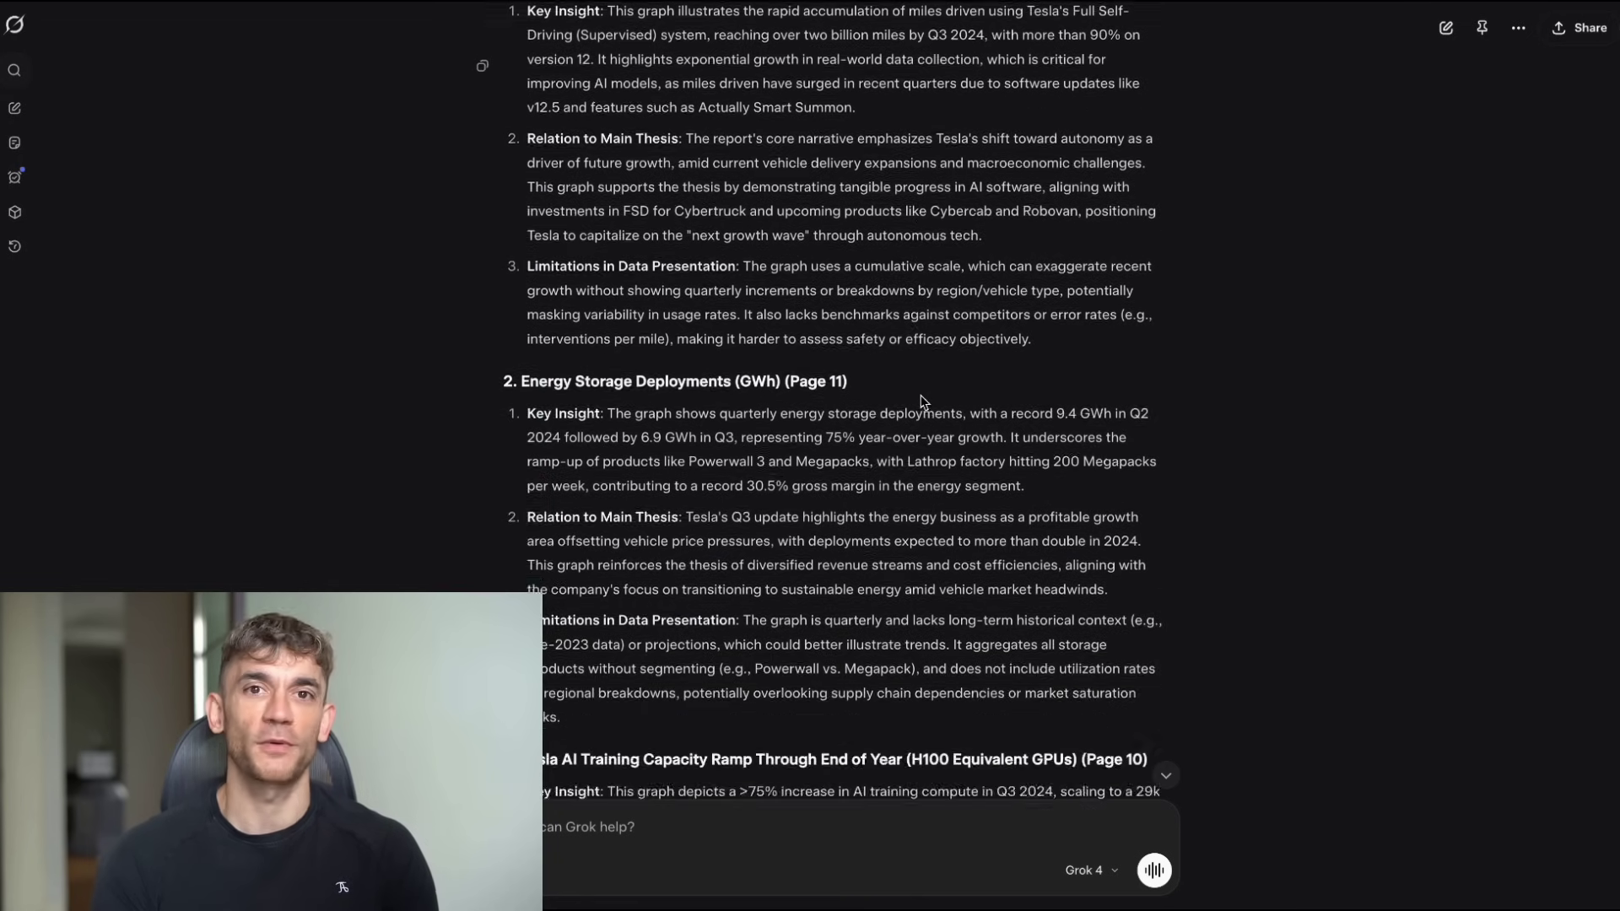
scroll(922, 402, "down", 6)
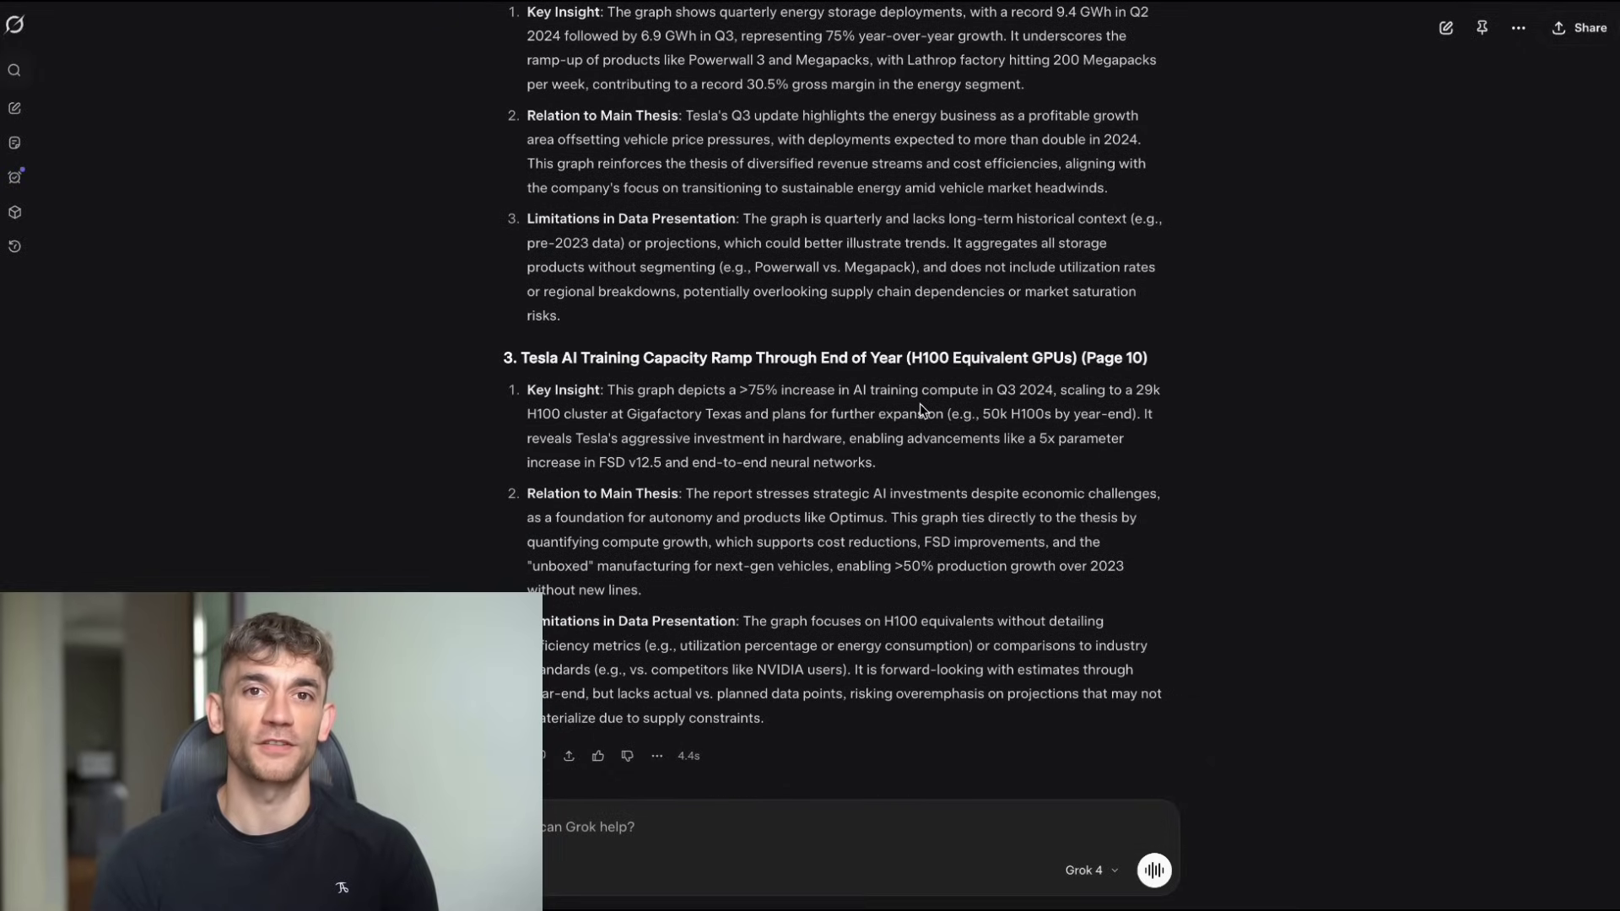
scroll(920, 403, "up", 15)
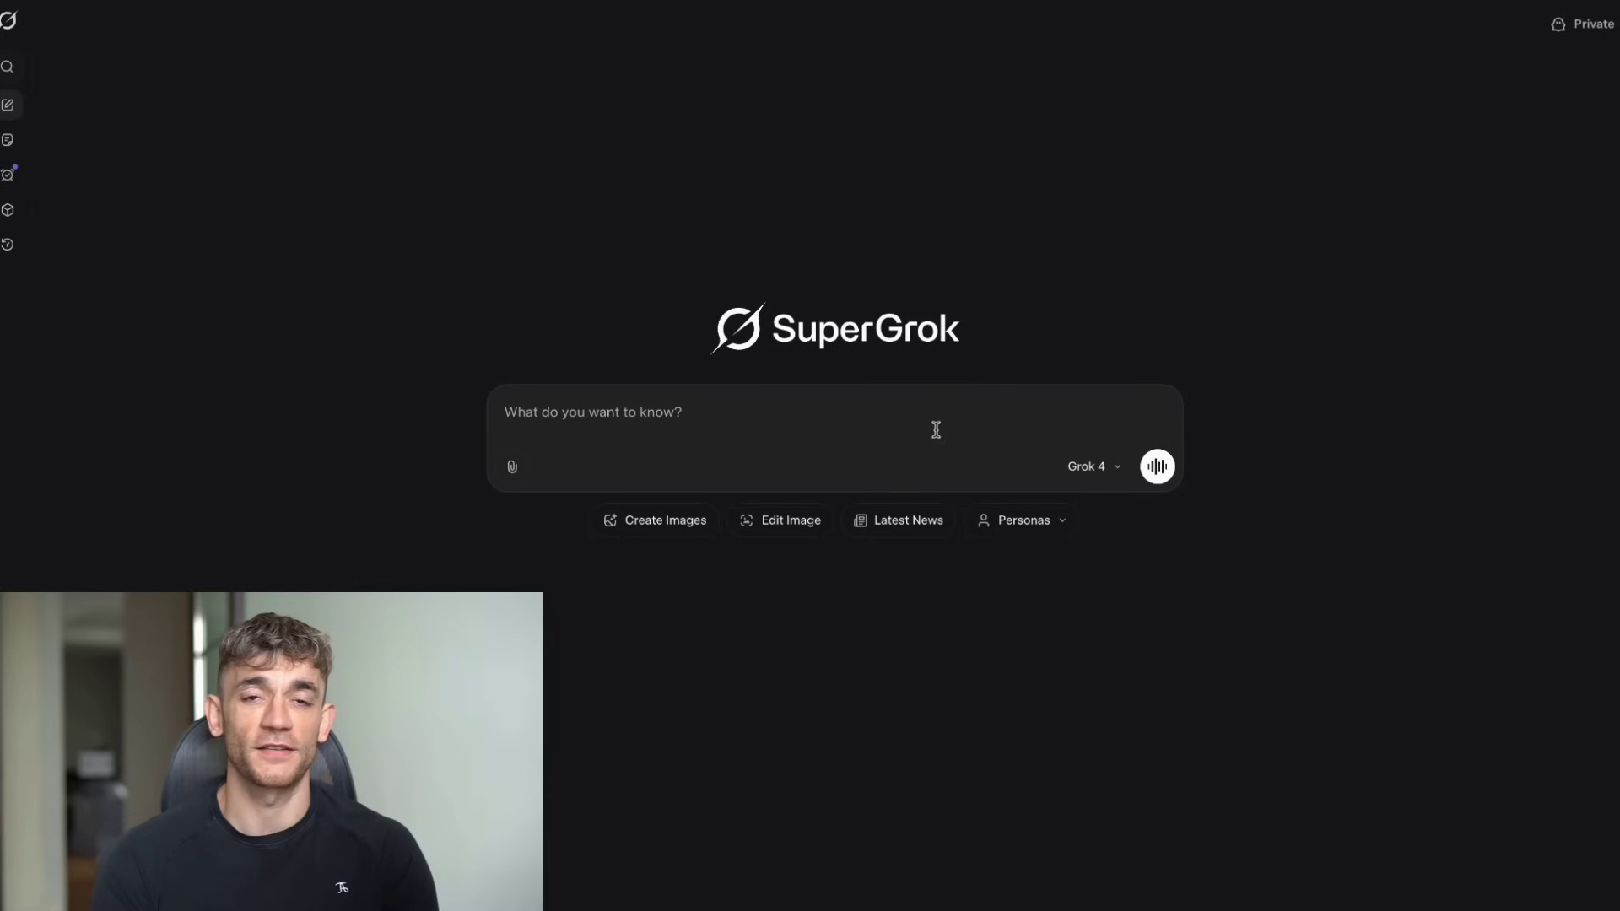
- Paste the Southeast Asia renewable energy research prompt into the new chat and send it to Grok 4
left_click(825, 420)
key("ctrl+v")
scroll(809, 454, "up", 5)
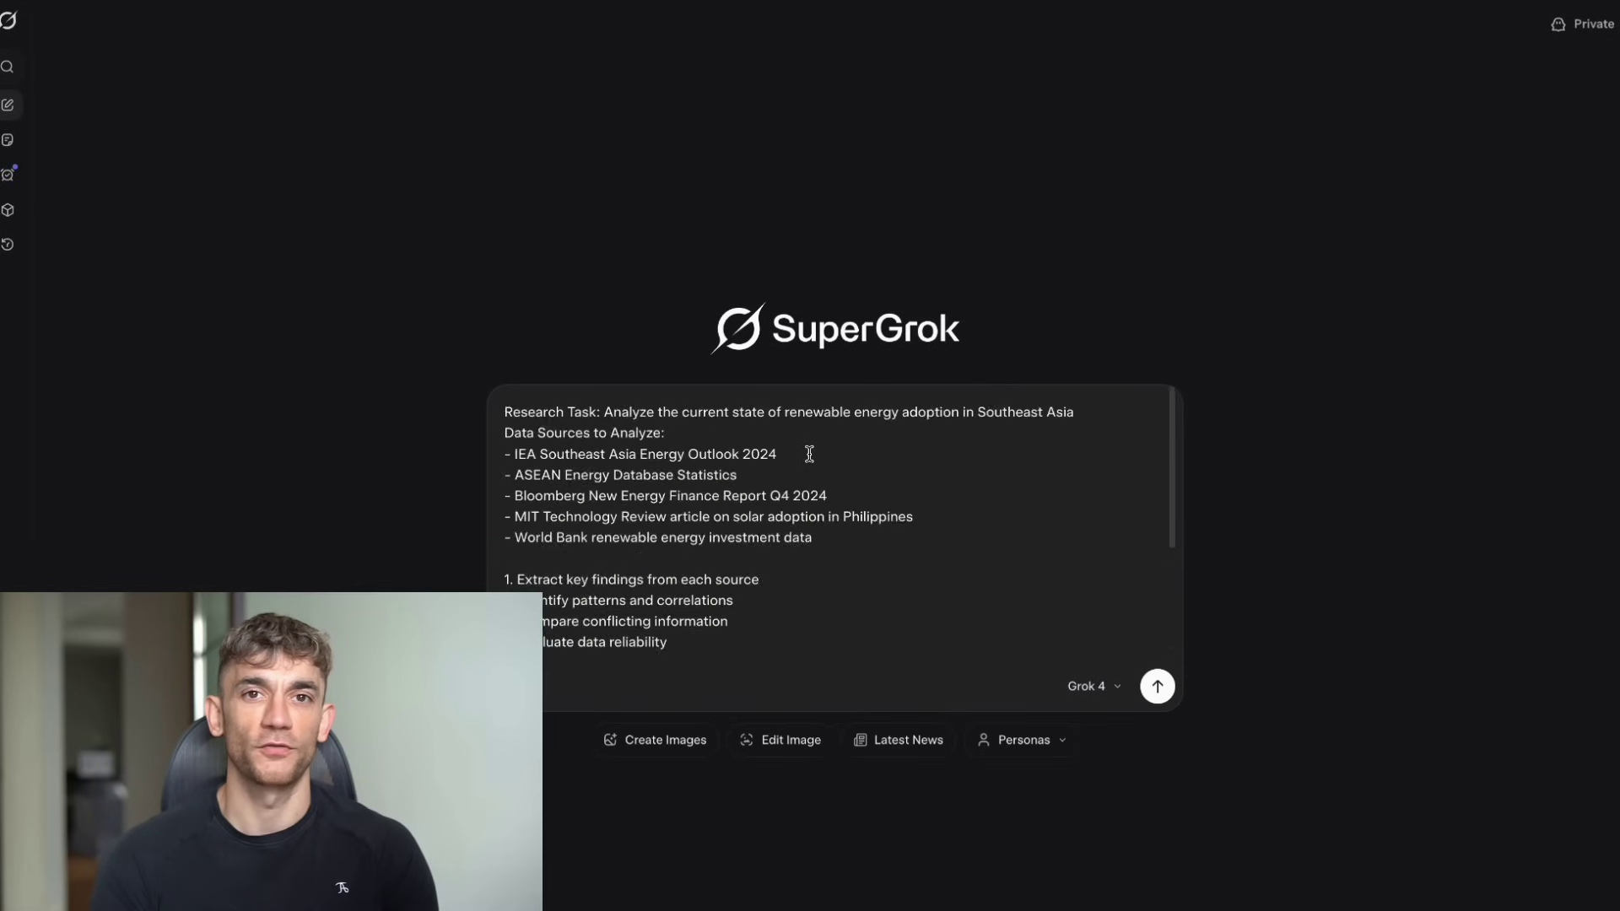
left_click(799, 436)
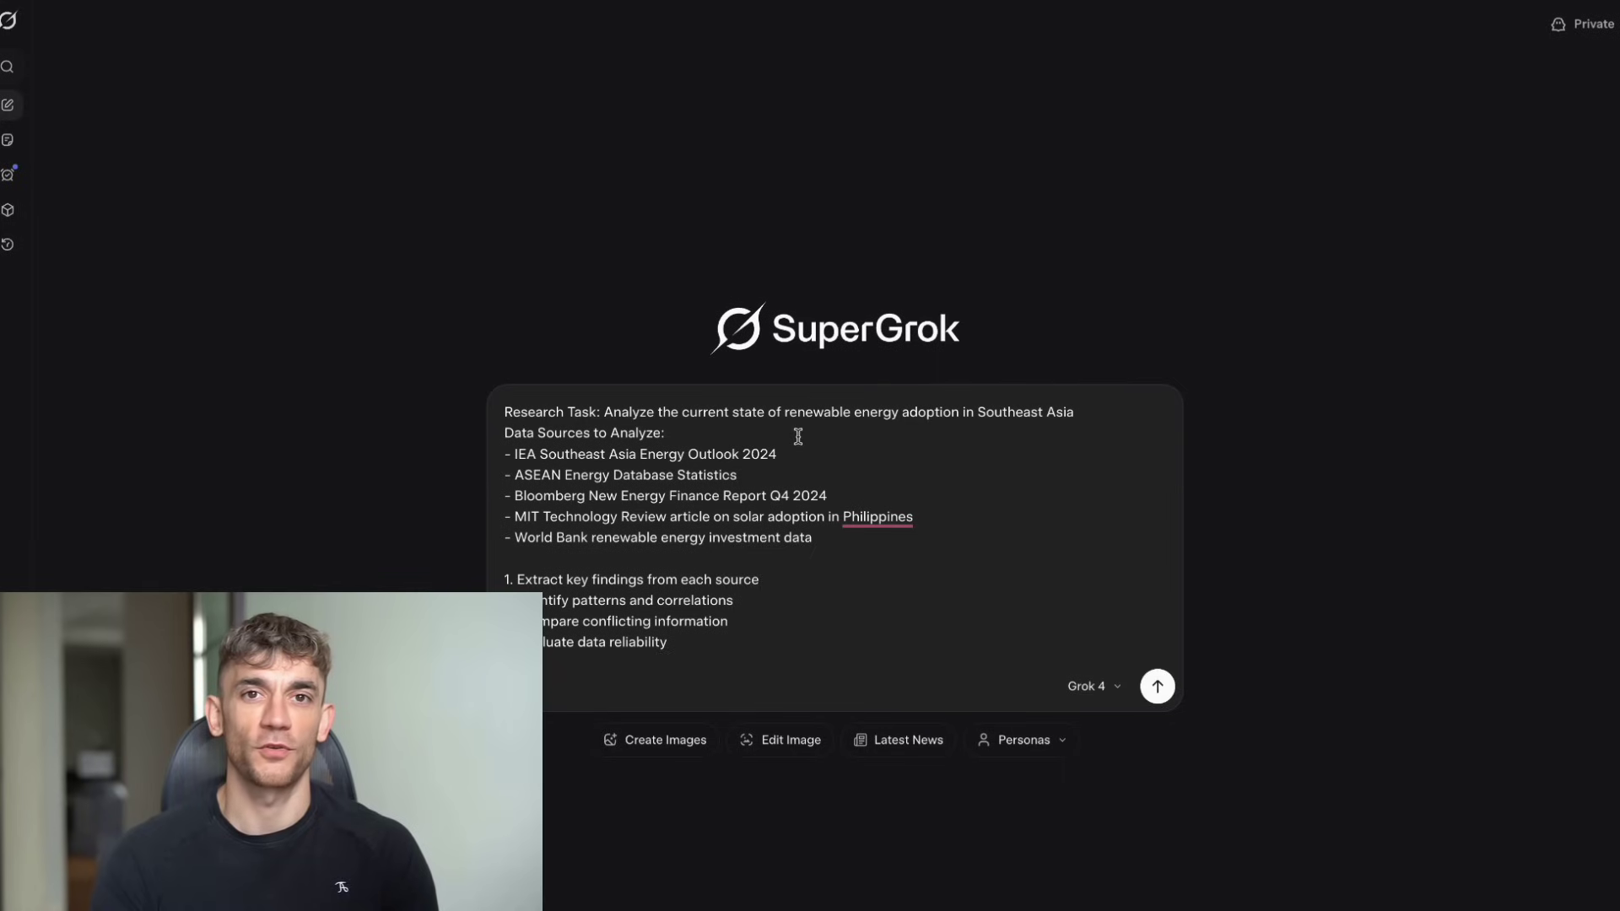
scroll(798, 435, "down", 5)
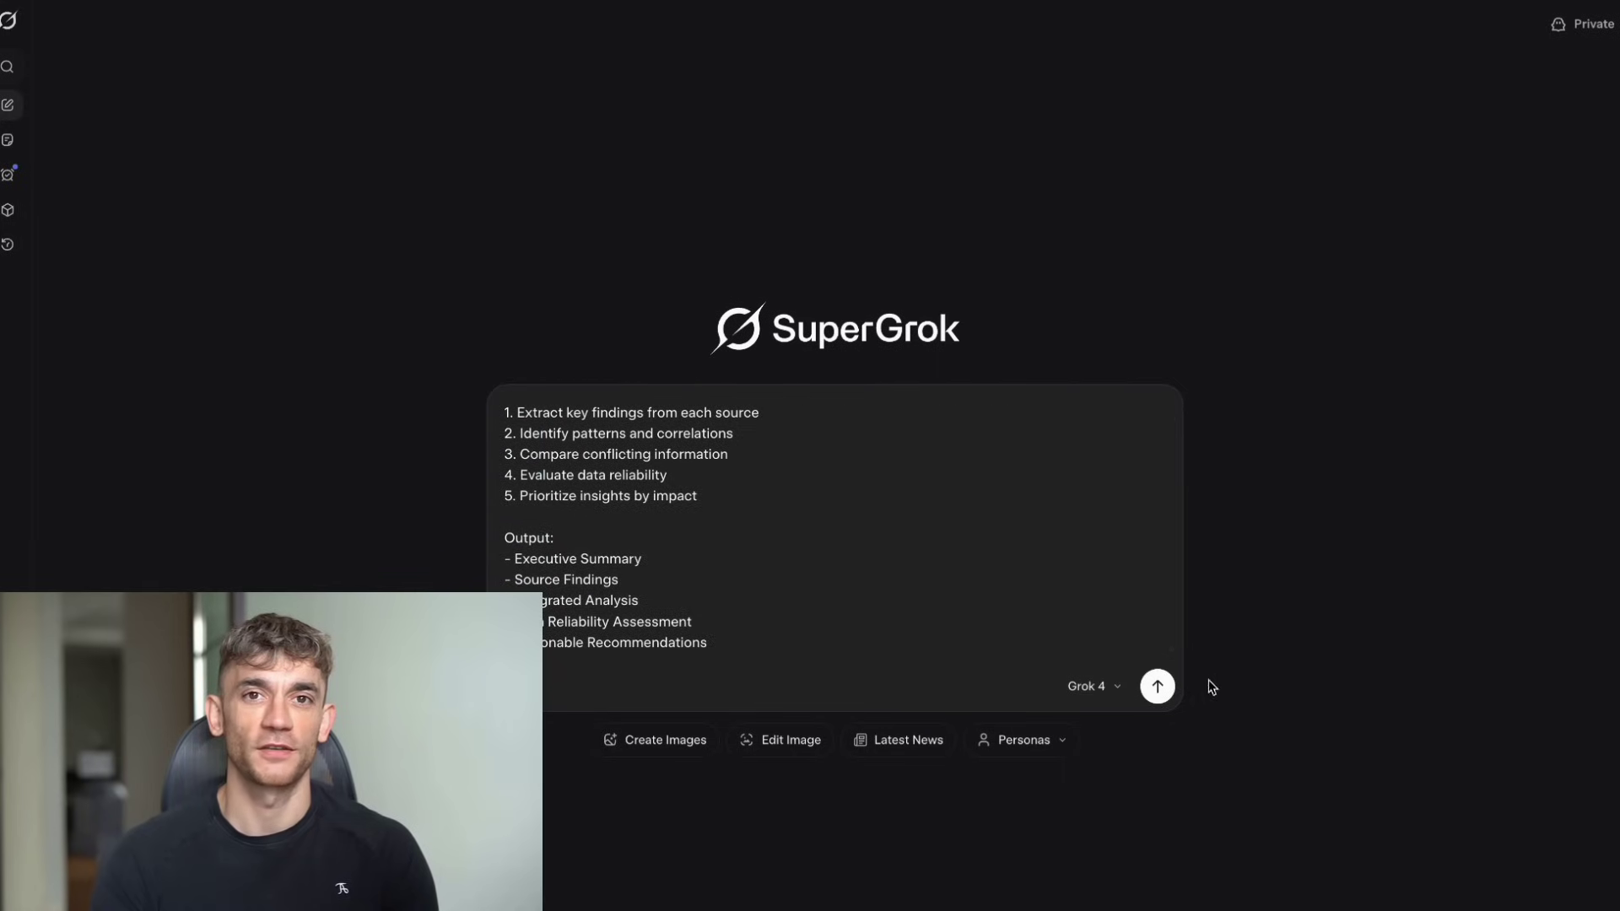
left_click(1157, 687)
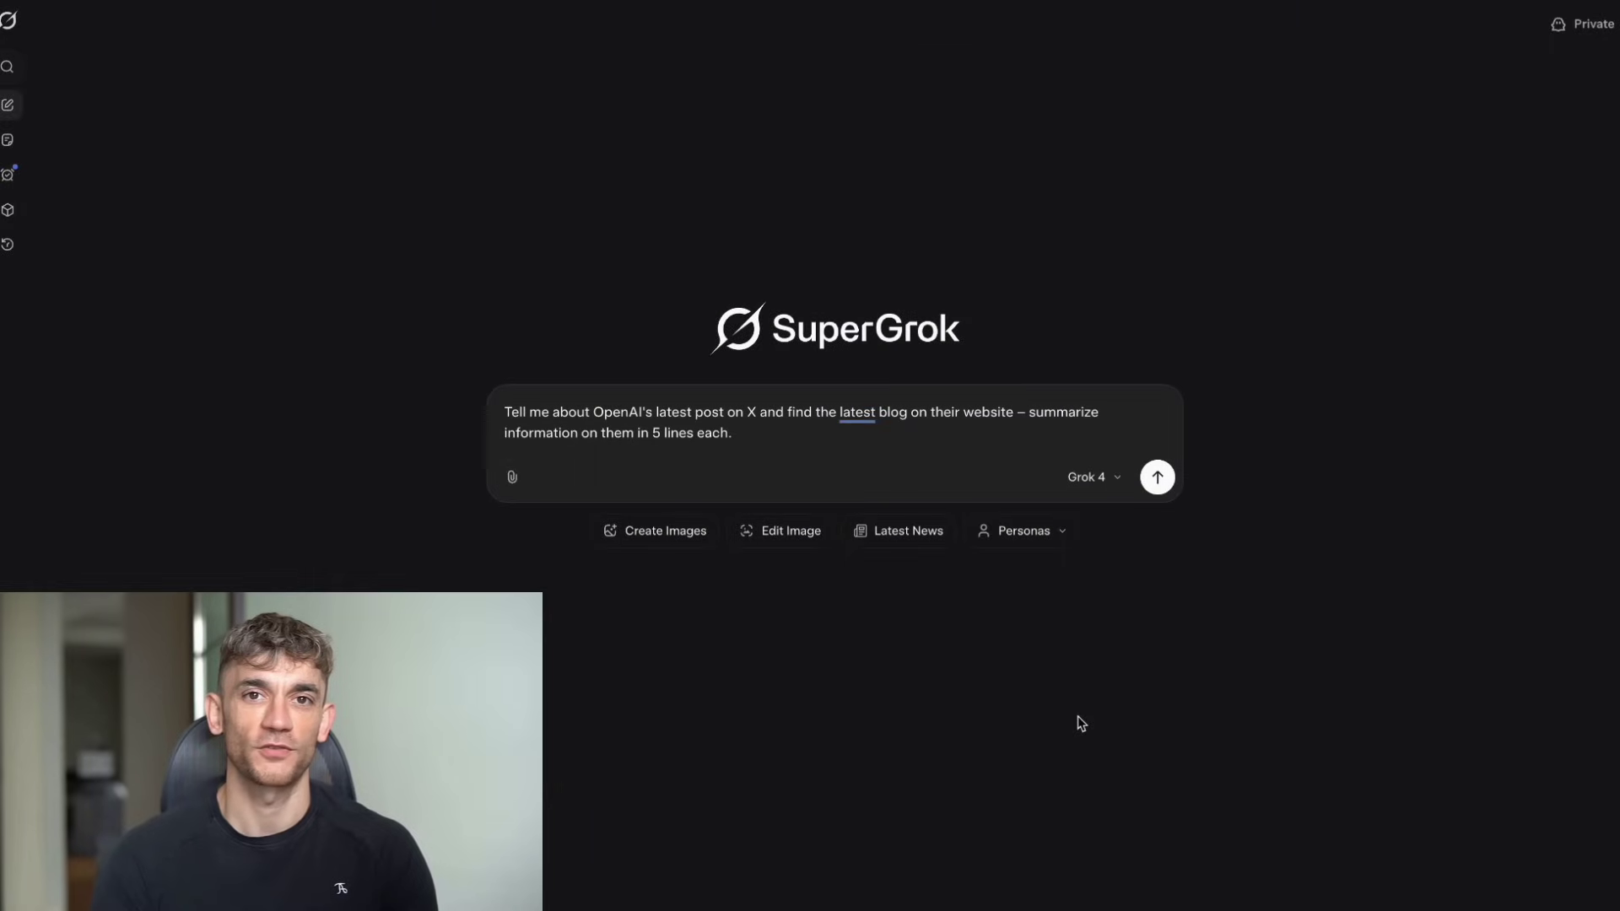
- Send the OpenAI latest-posts prompt, then open the cited 'Preparing for future AI capabilities in biology' post
key("Return")
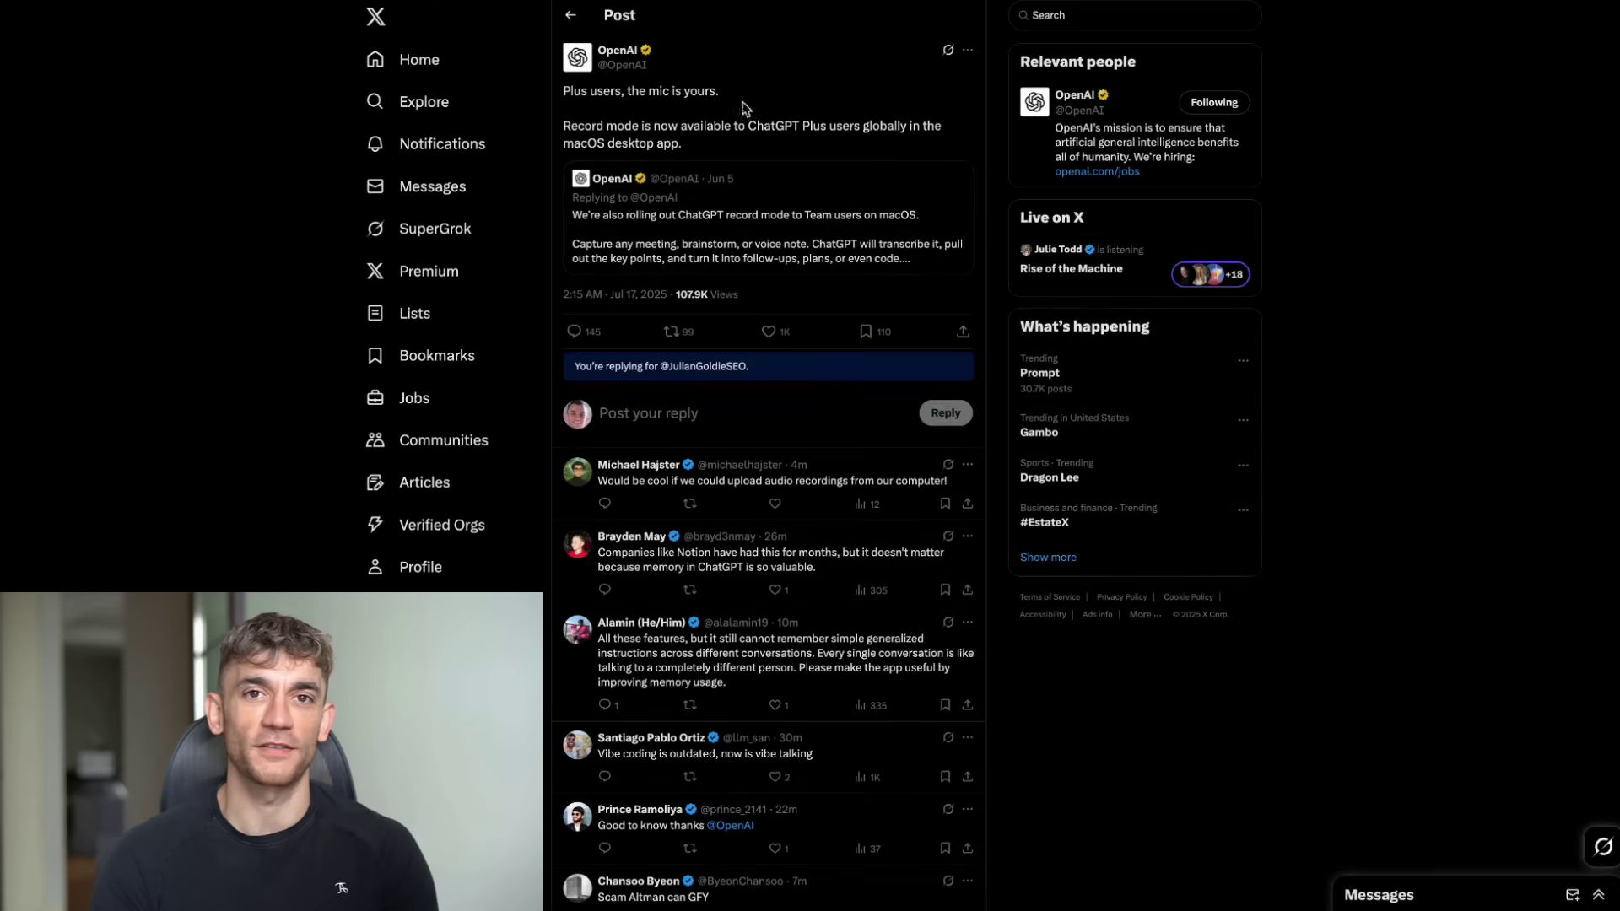
key("ctrl+w")
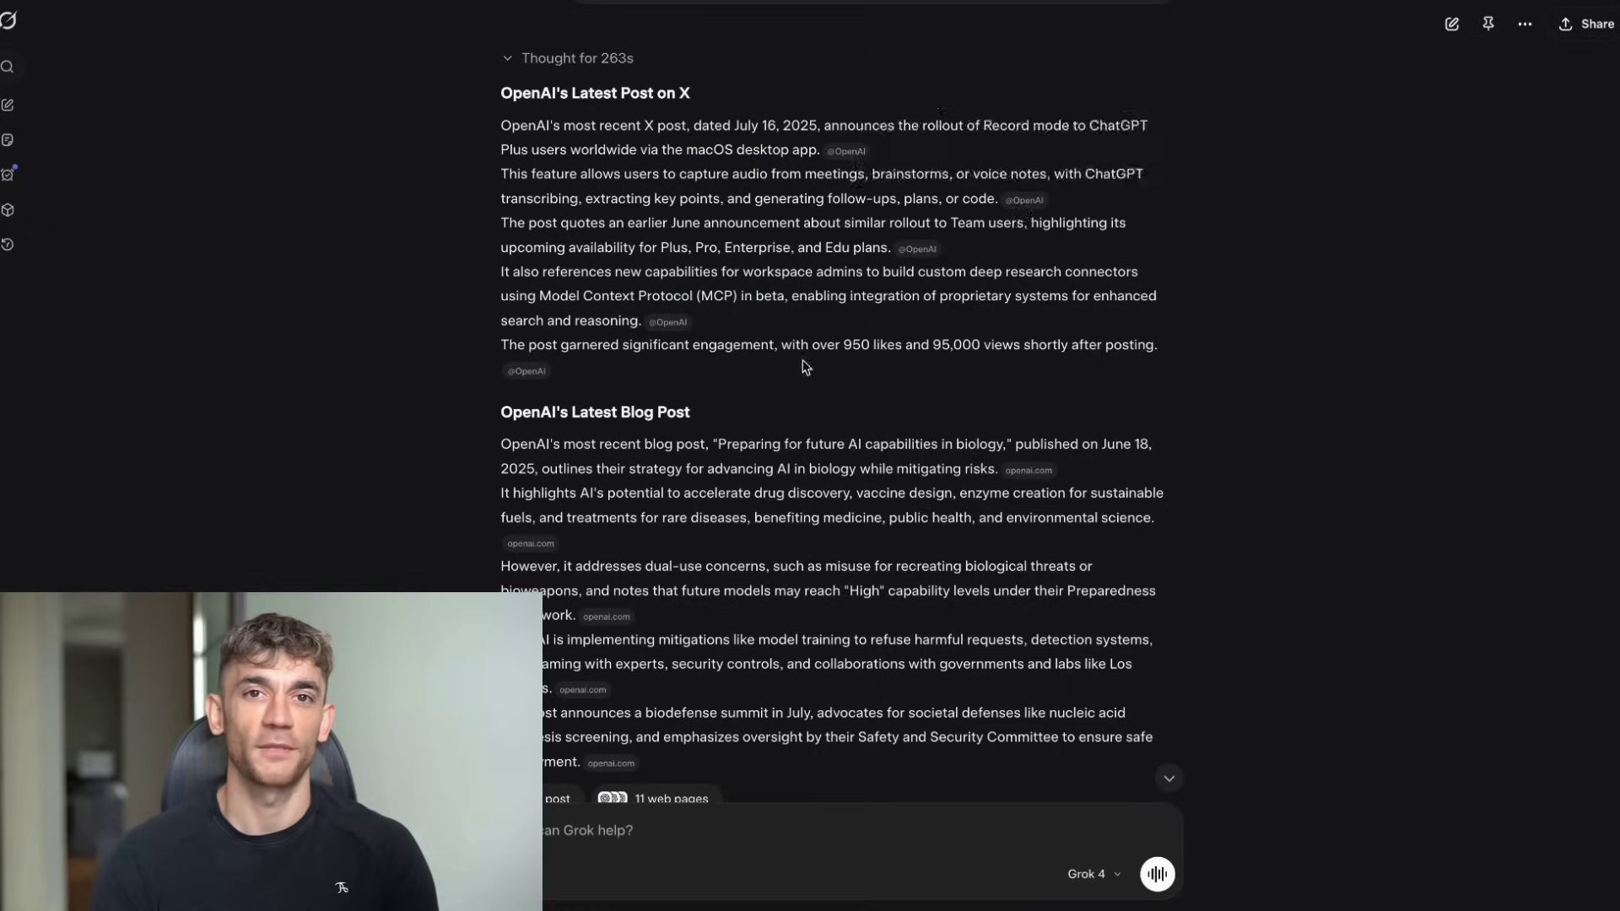
left_click(1047, 470)
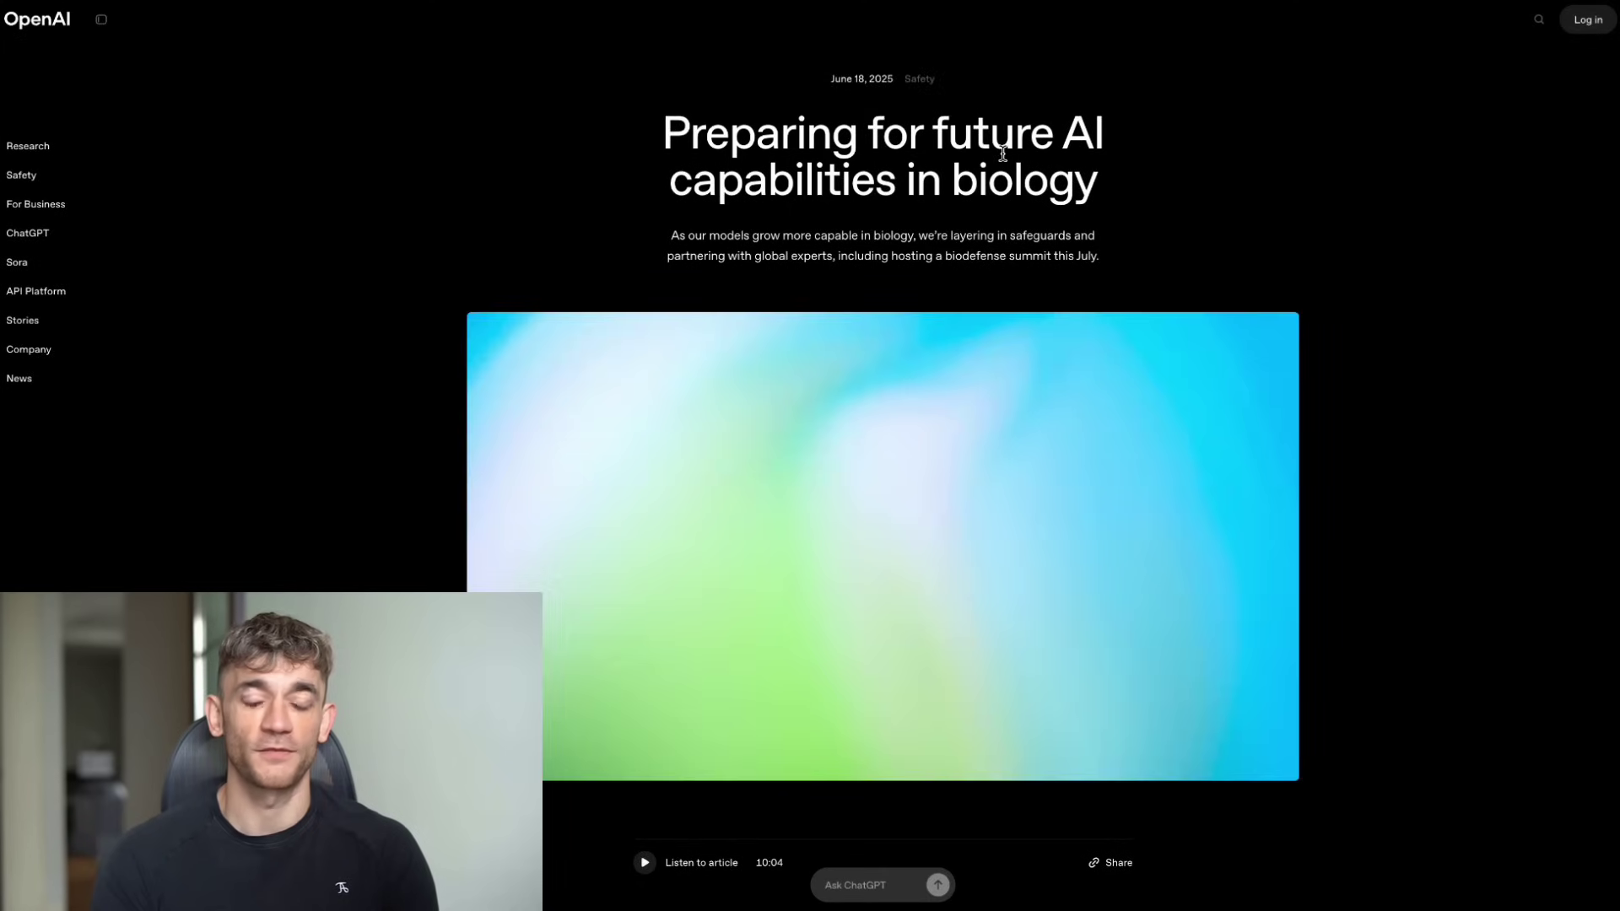
- Scroll through the body of OpenAI's biology safeguards article
scroll(1003, 154, "down", 9)
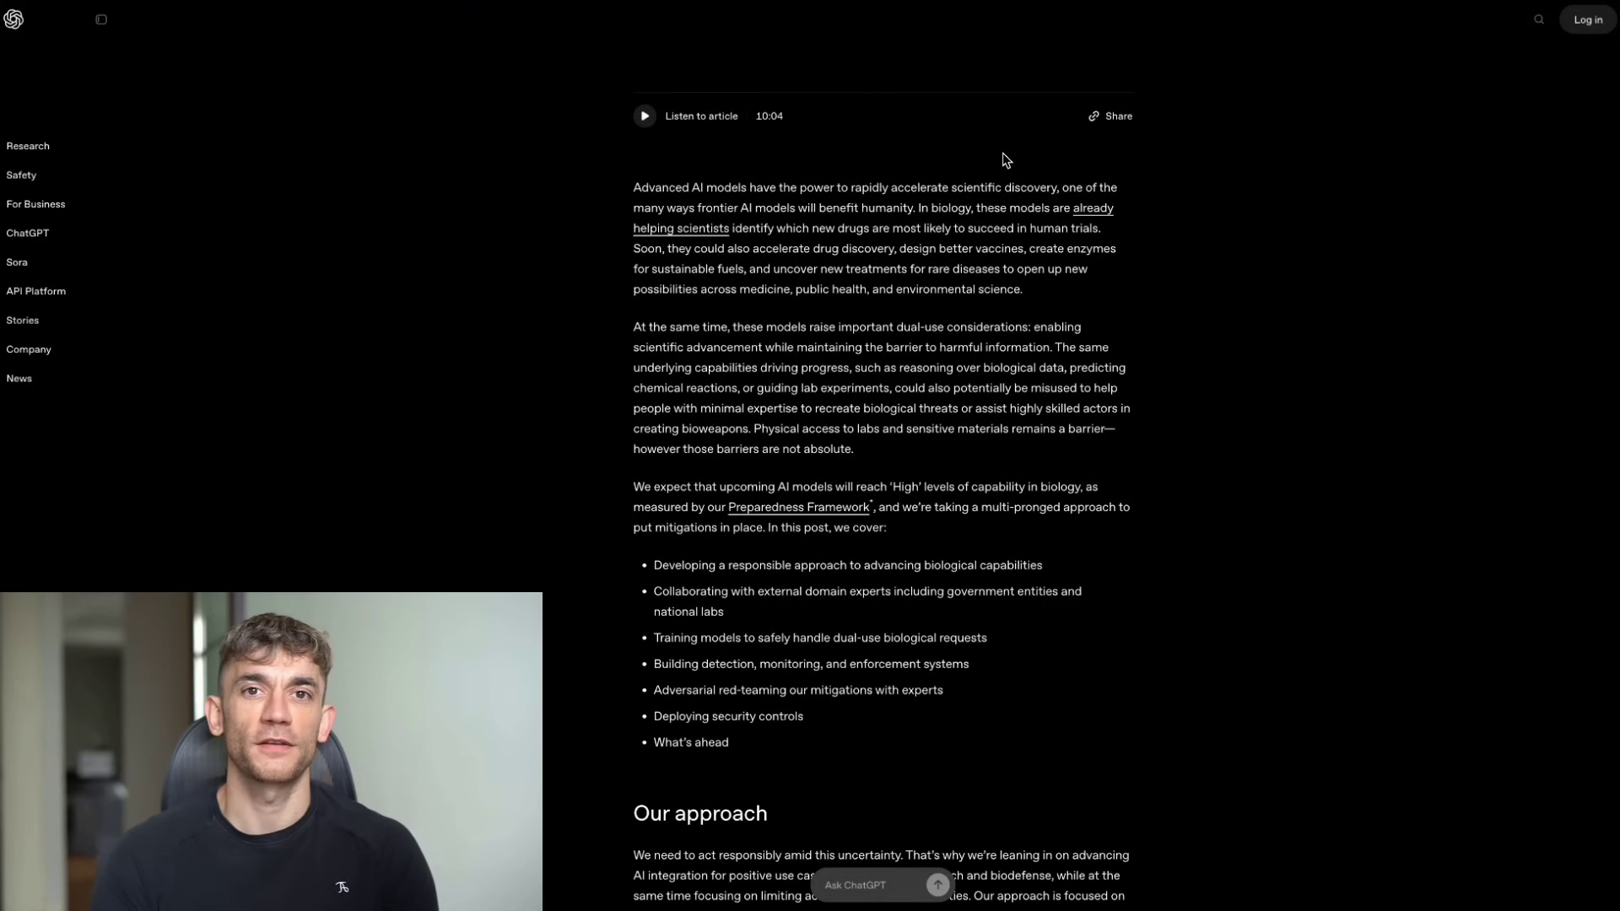
scroll(1005, 159, "down", 9)
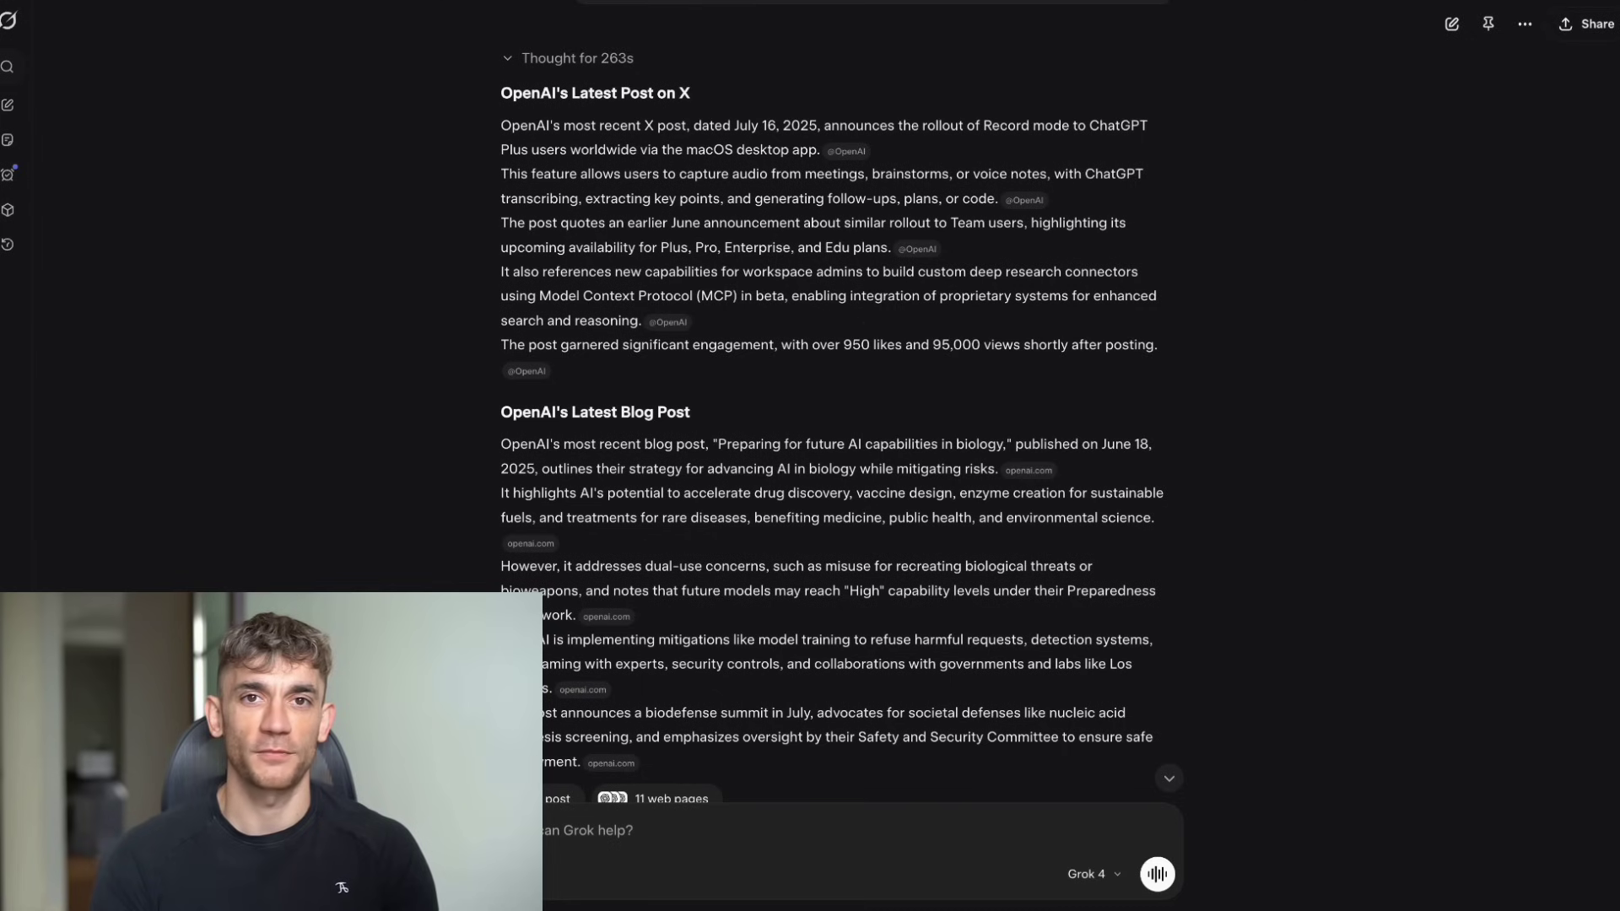
scroll(908, 218, "down", 1)
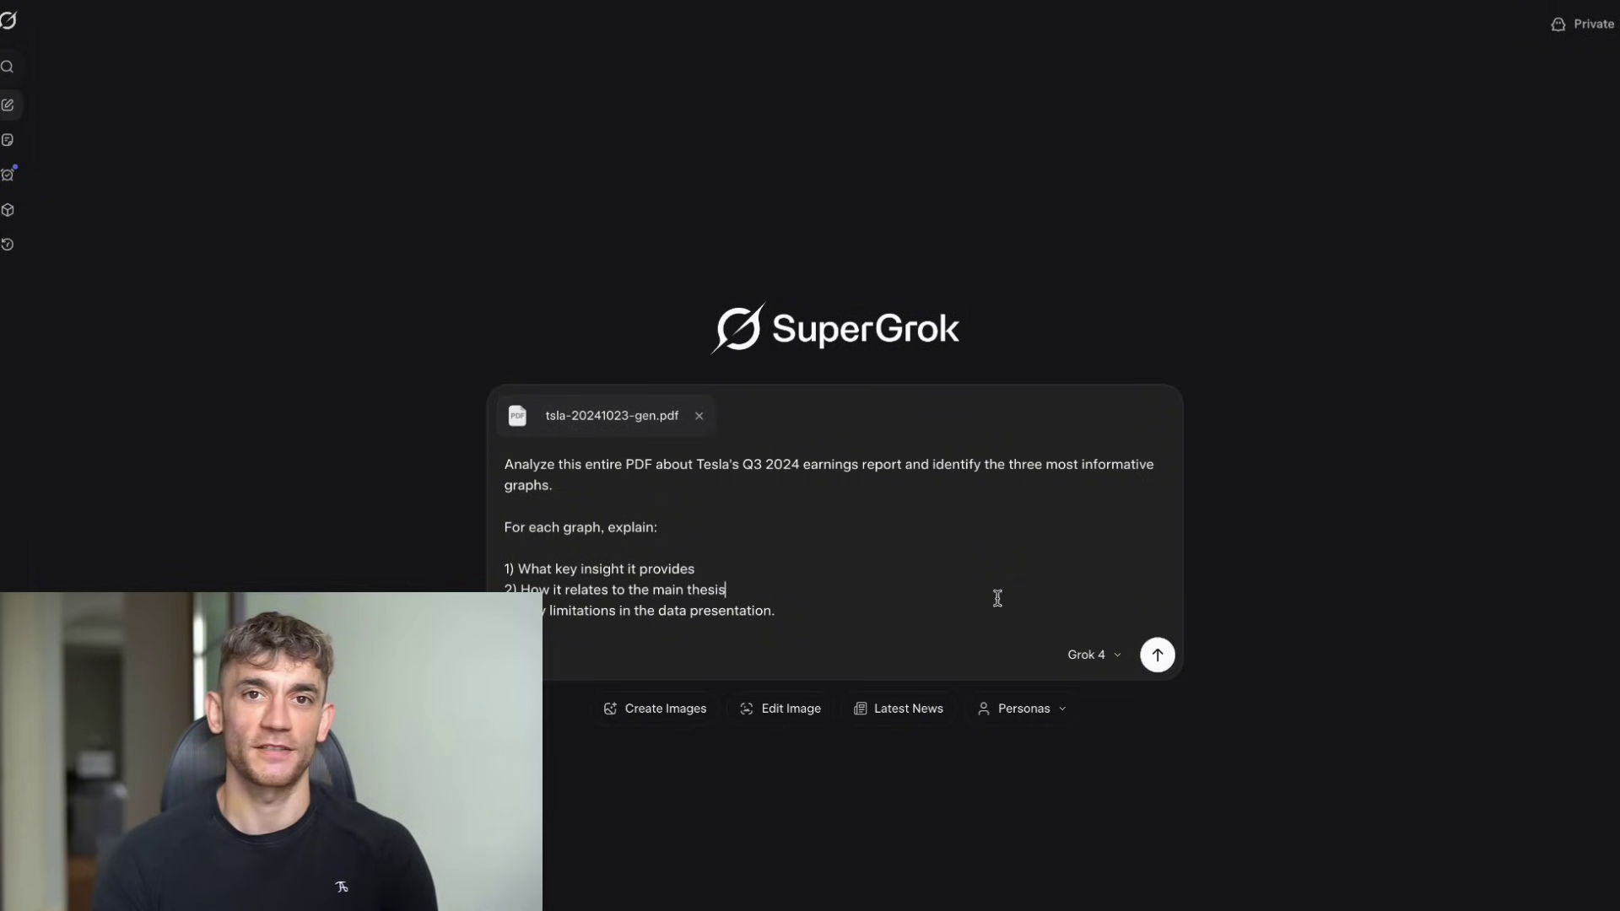
- Submit the three-most-informative-graphs prompt with tsla-20241023-gen.pdf attached to Grok 4
left_click(1159, 662)
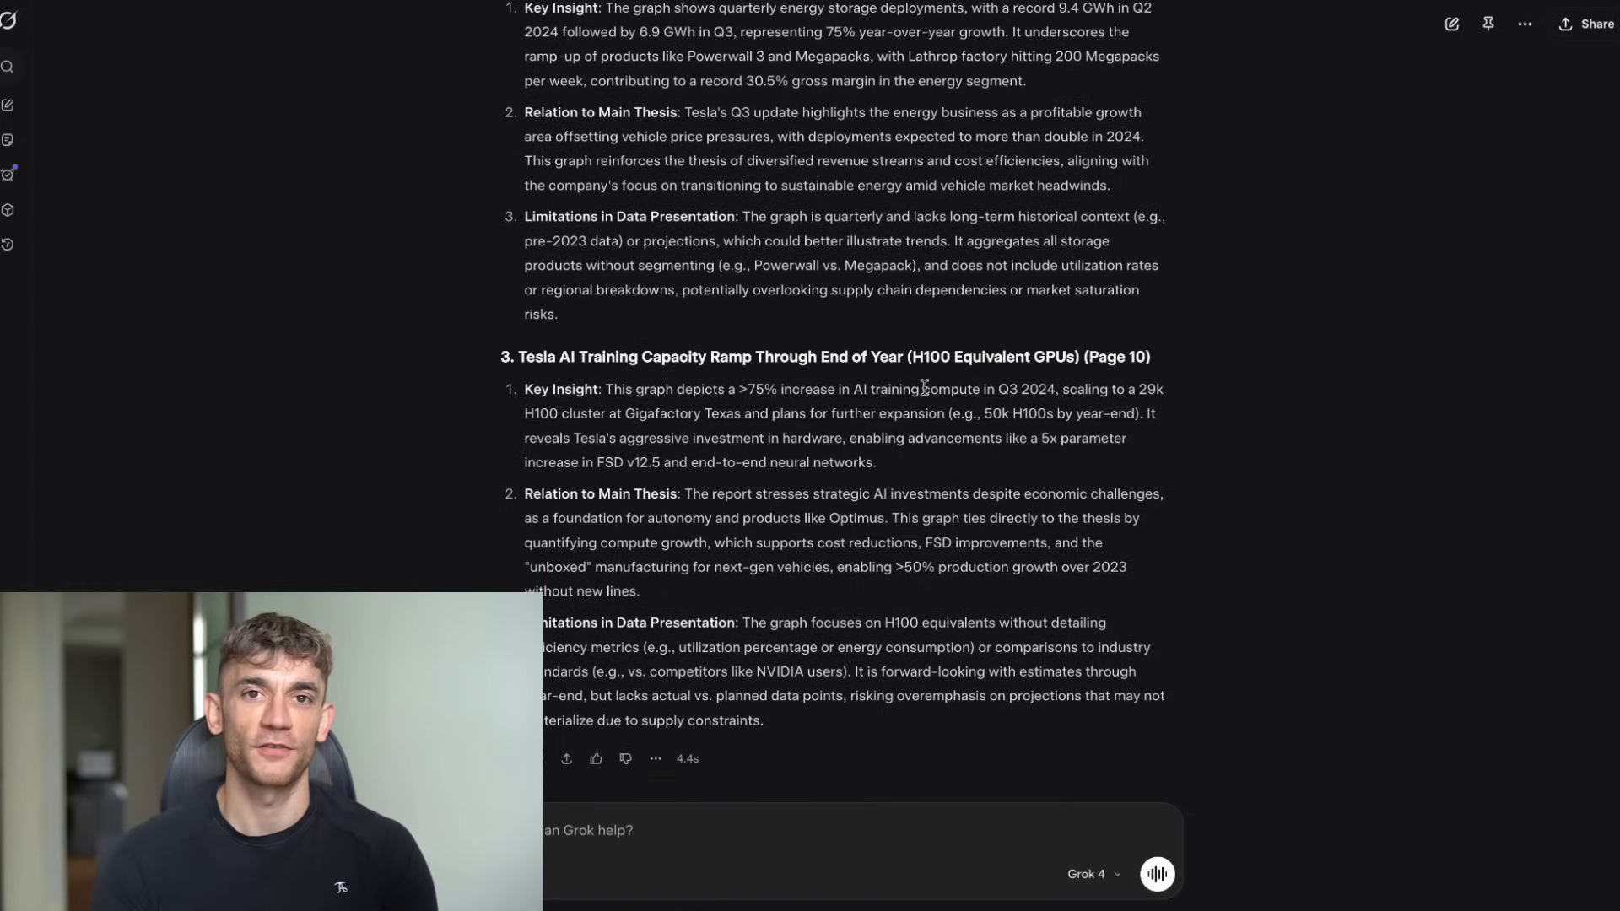
scroll(945, 401, "up", 15)
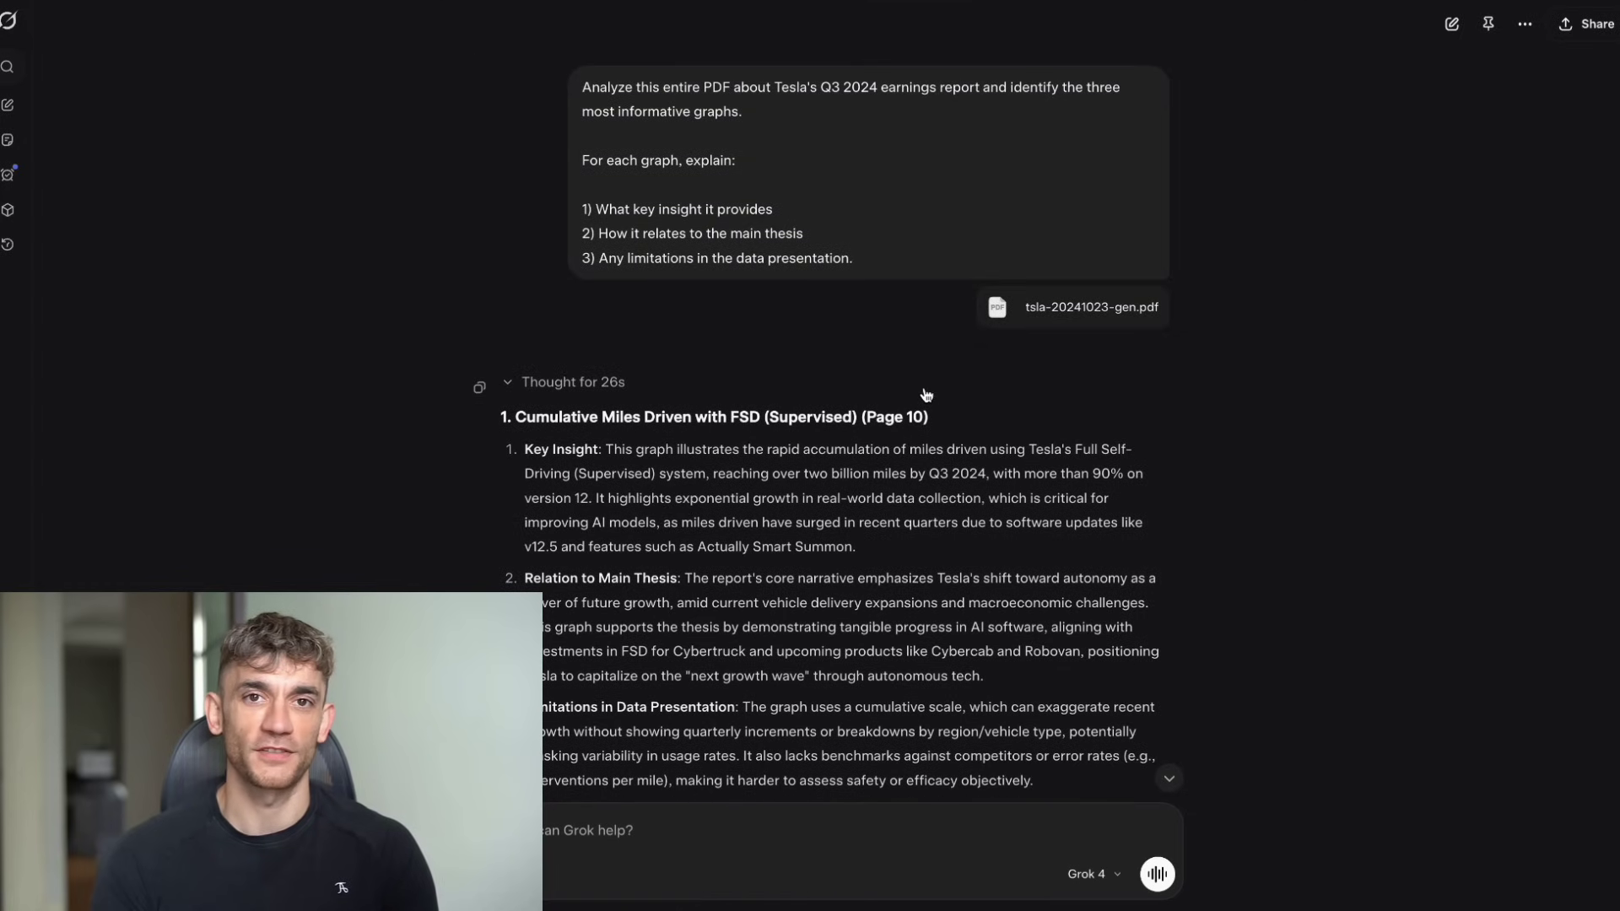
scroll(926, 395, "down", 3)
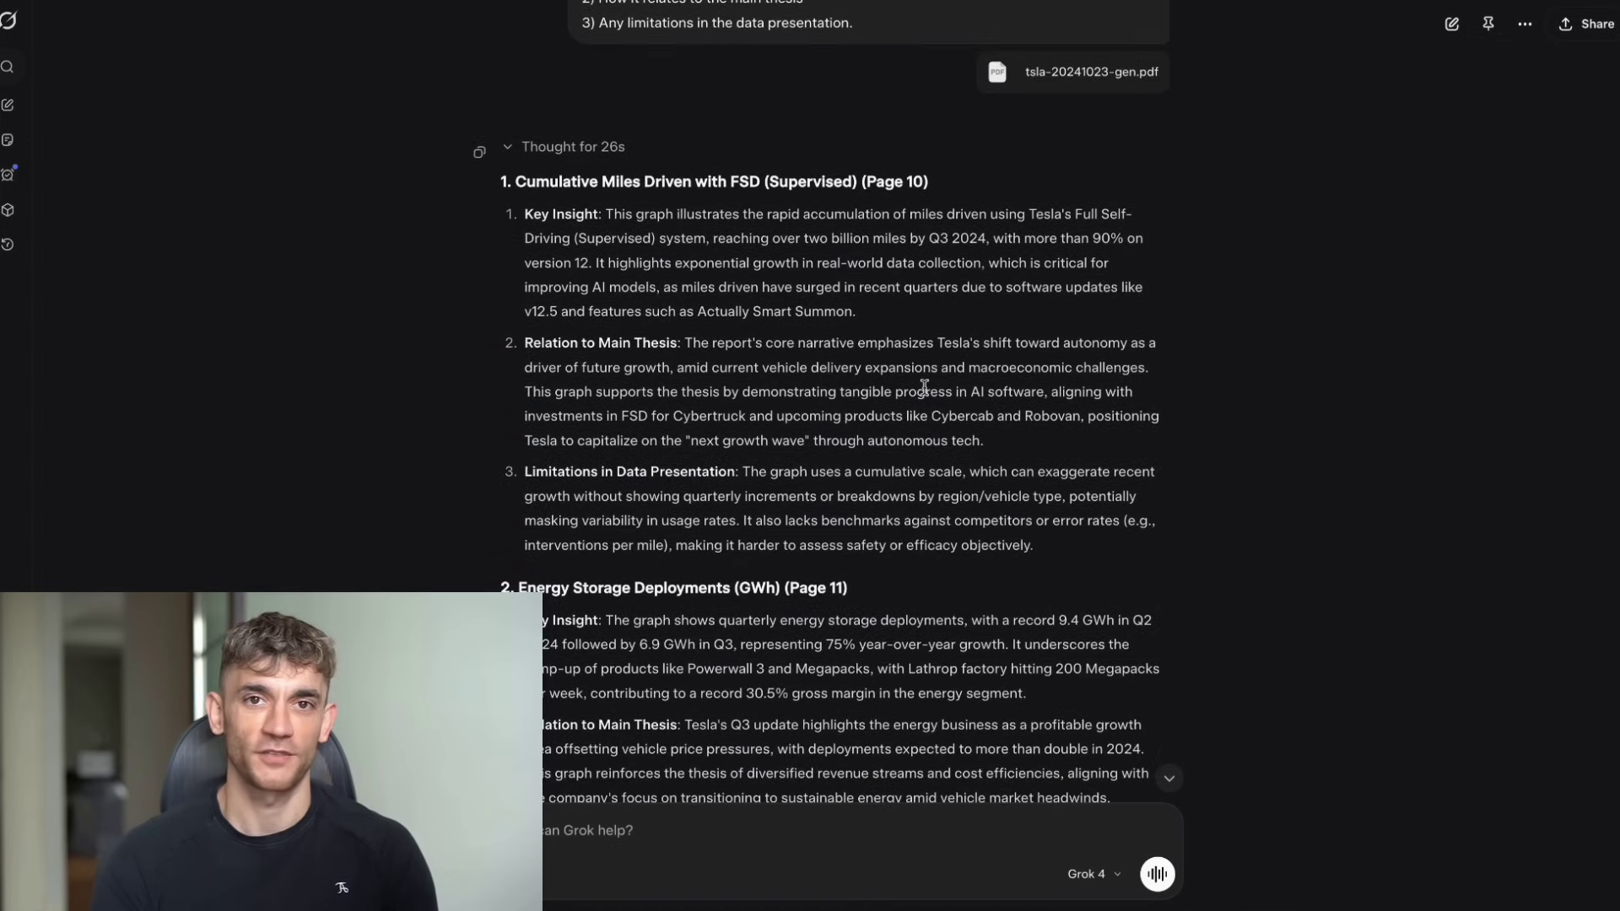
scroll(922, 395, "down", 3)
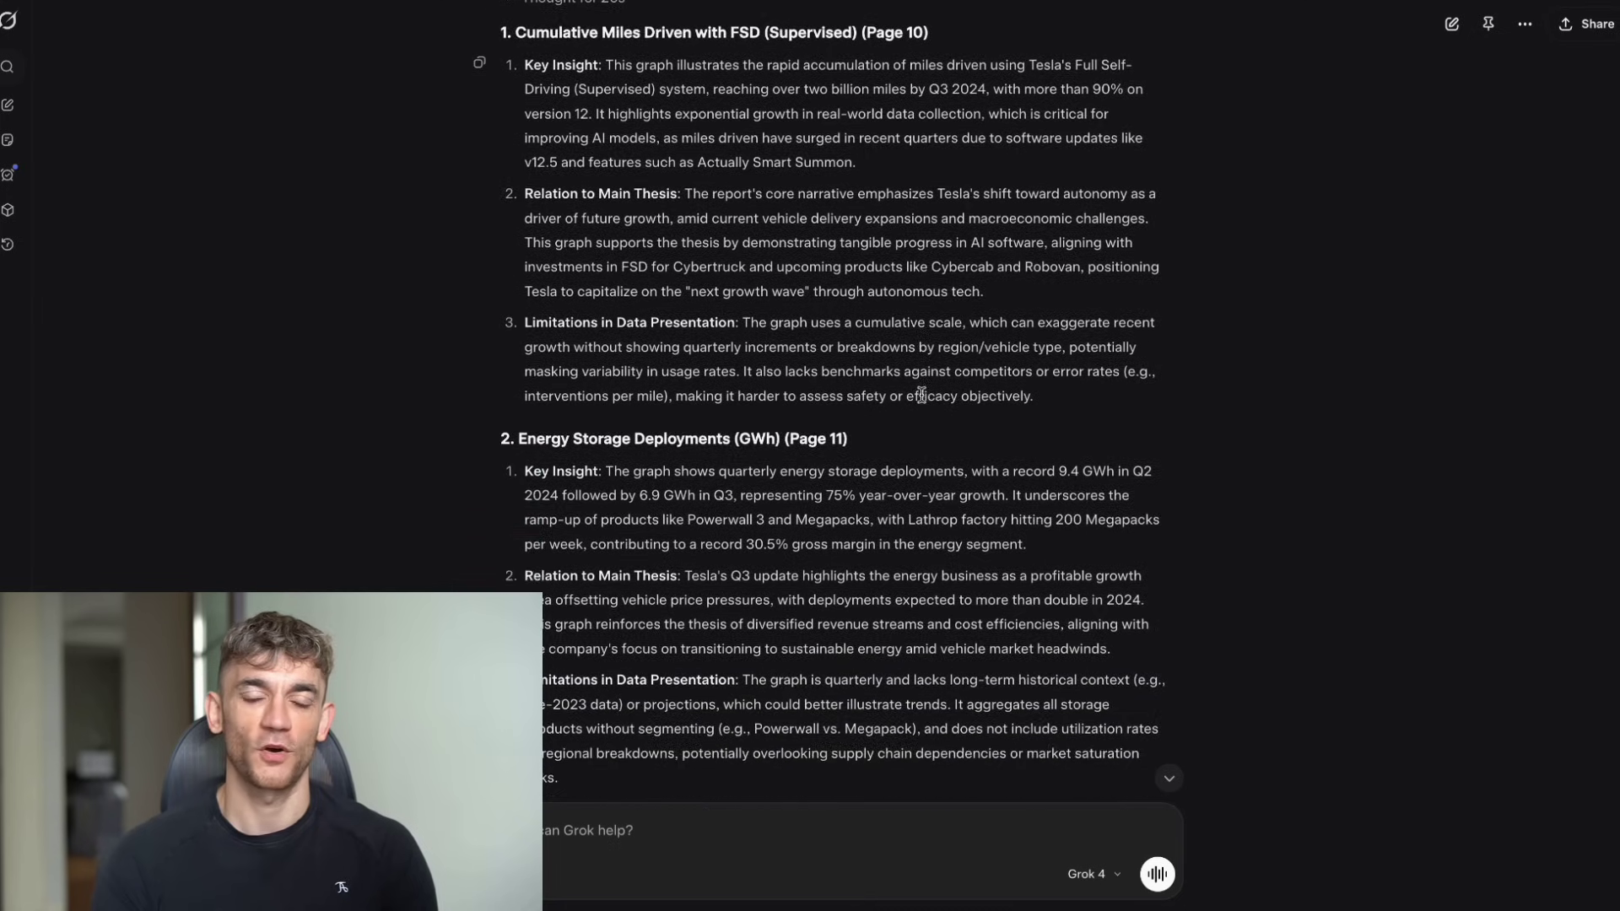
scroll(921, 401, "down", 5)
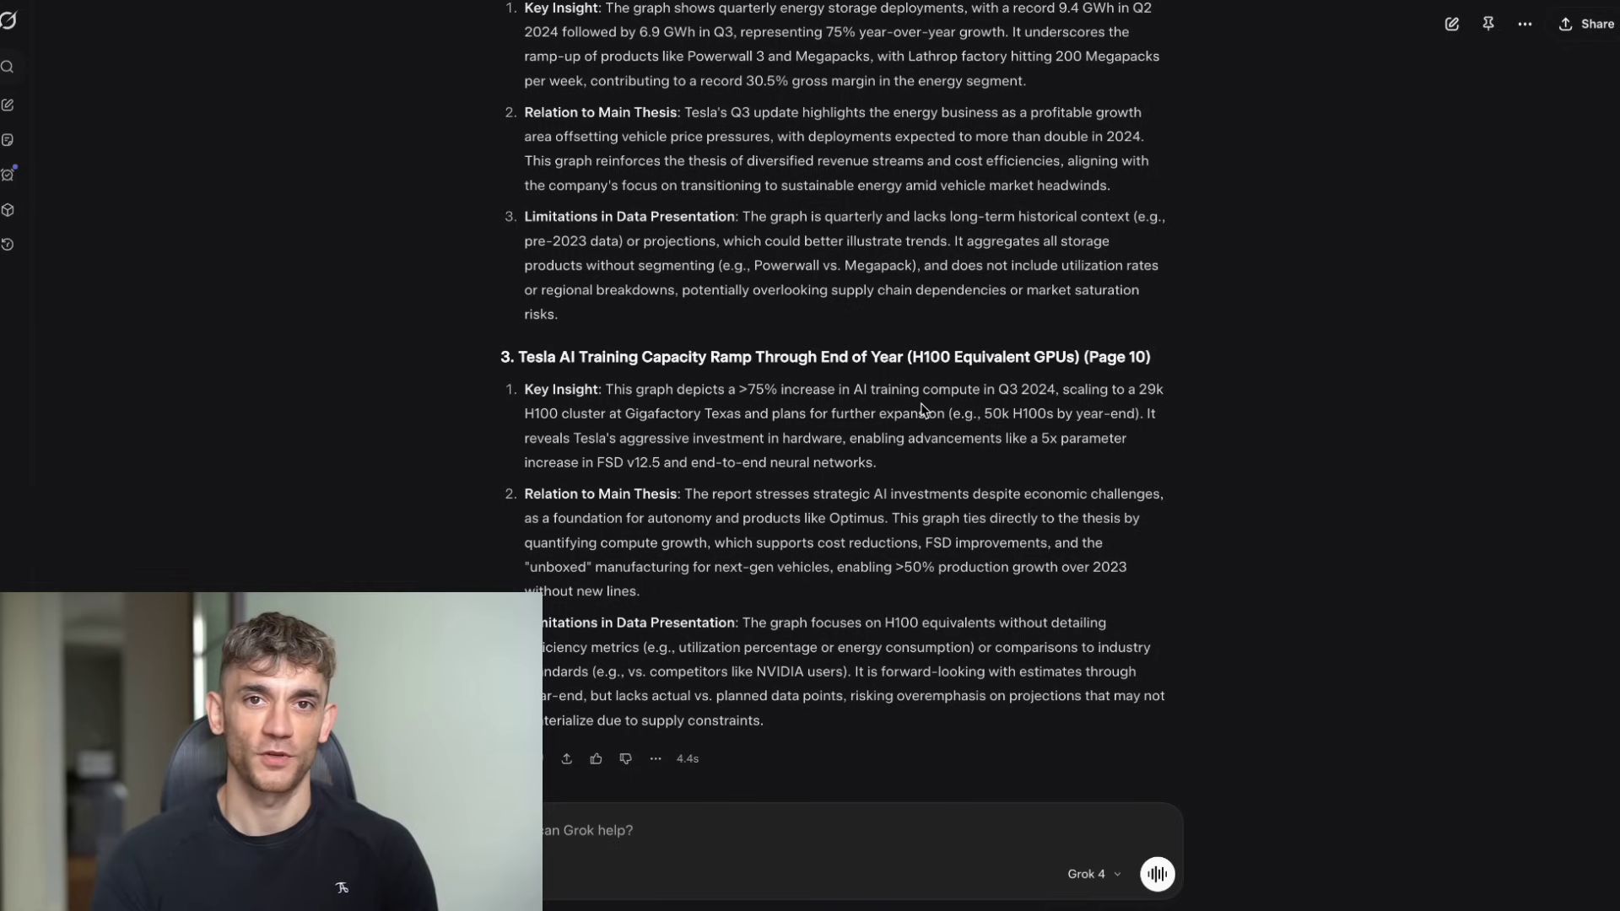
scroll(922, 410, "up", 12)
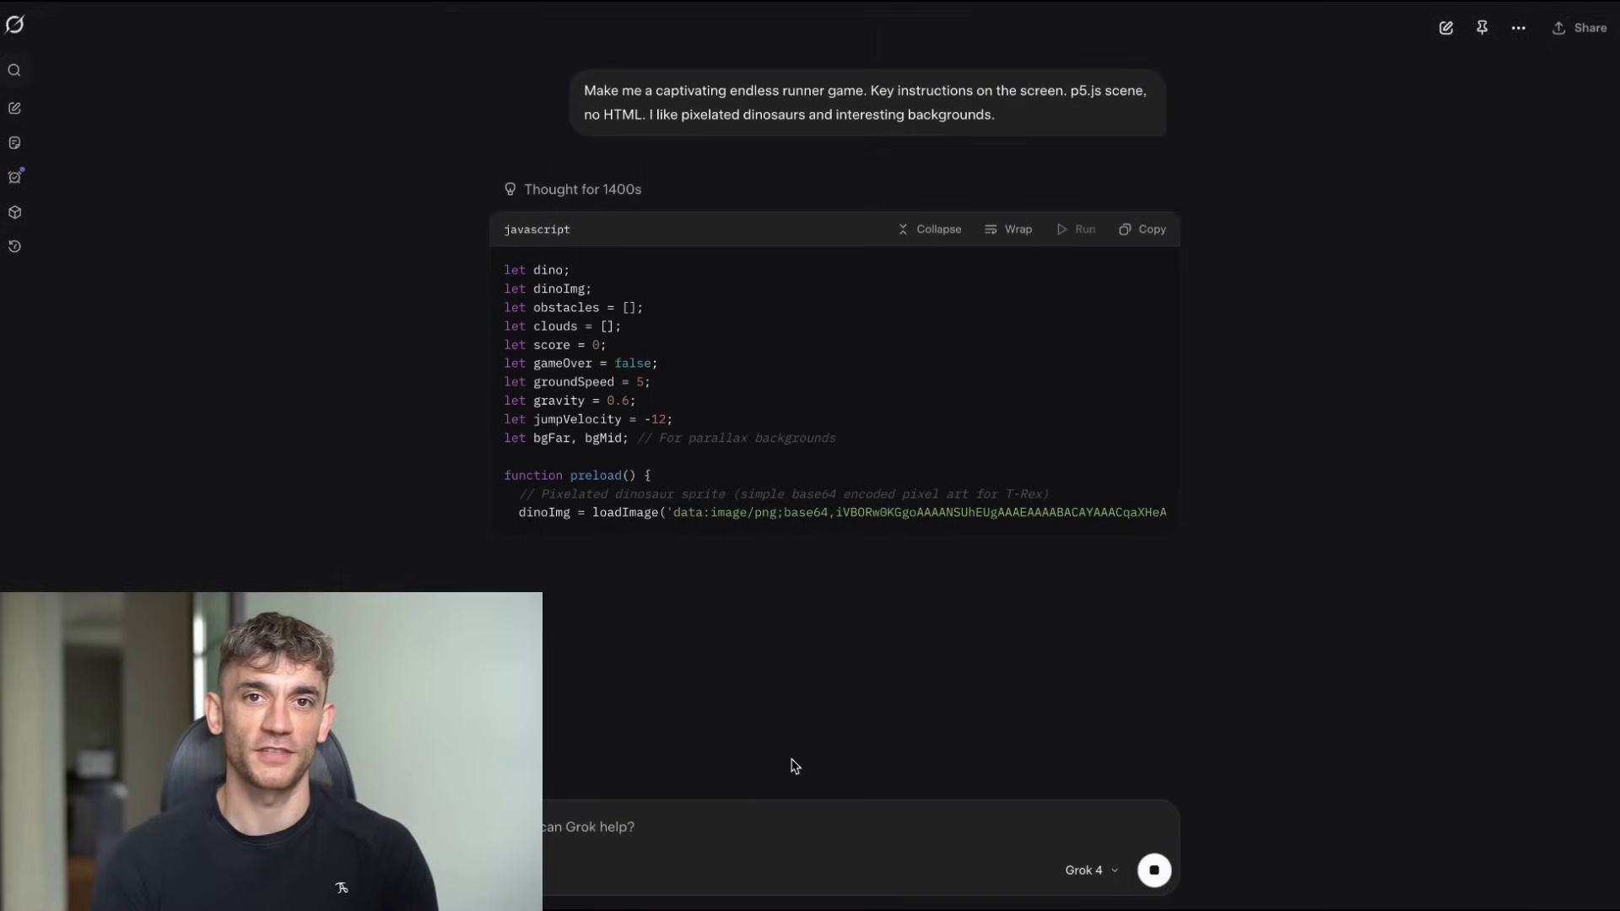
- Highlight then clear the 'Thought for 1400s' label in the endless runner game chat
left_click_drag(481, 174, 685, 194)
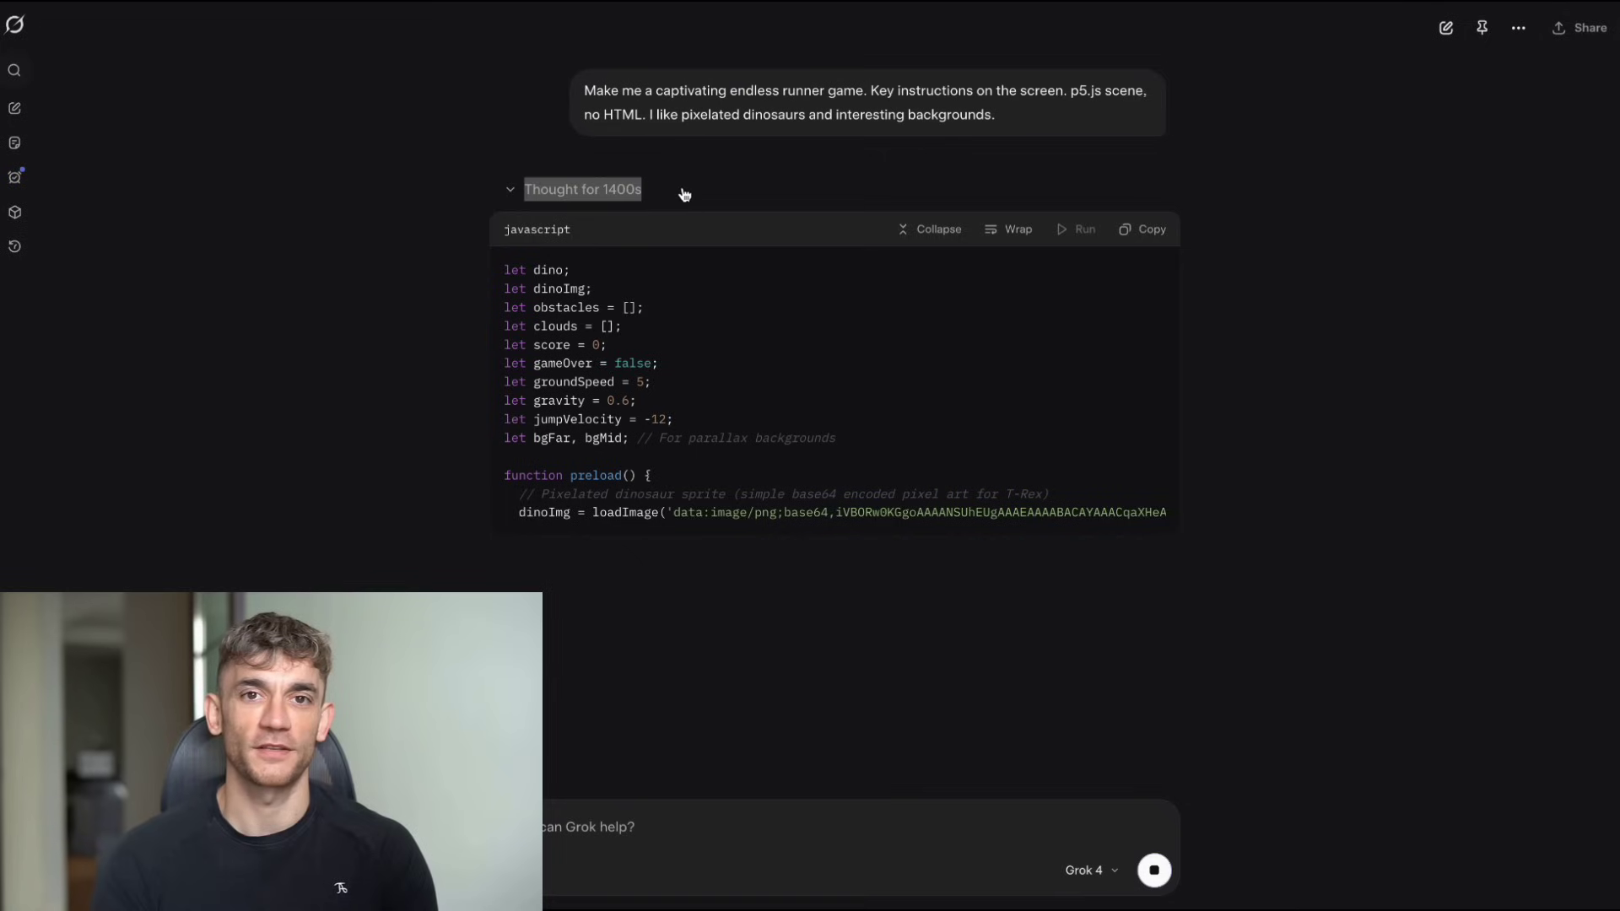
left_click(521, 161)
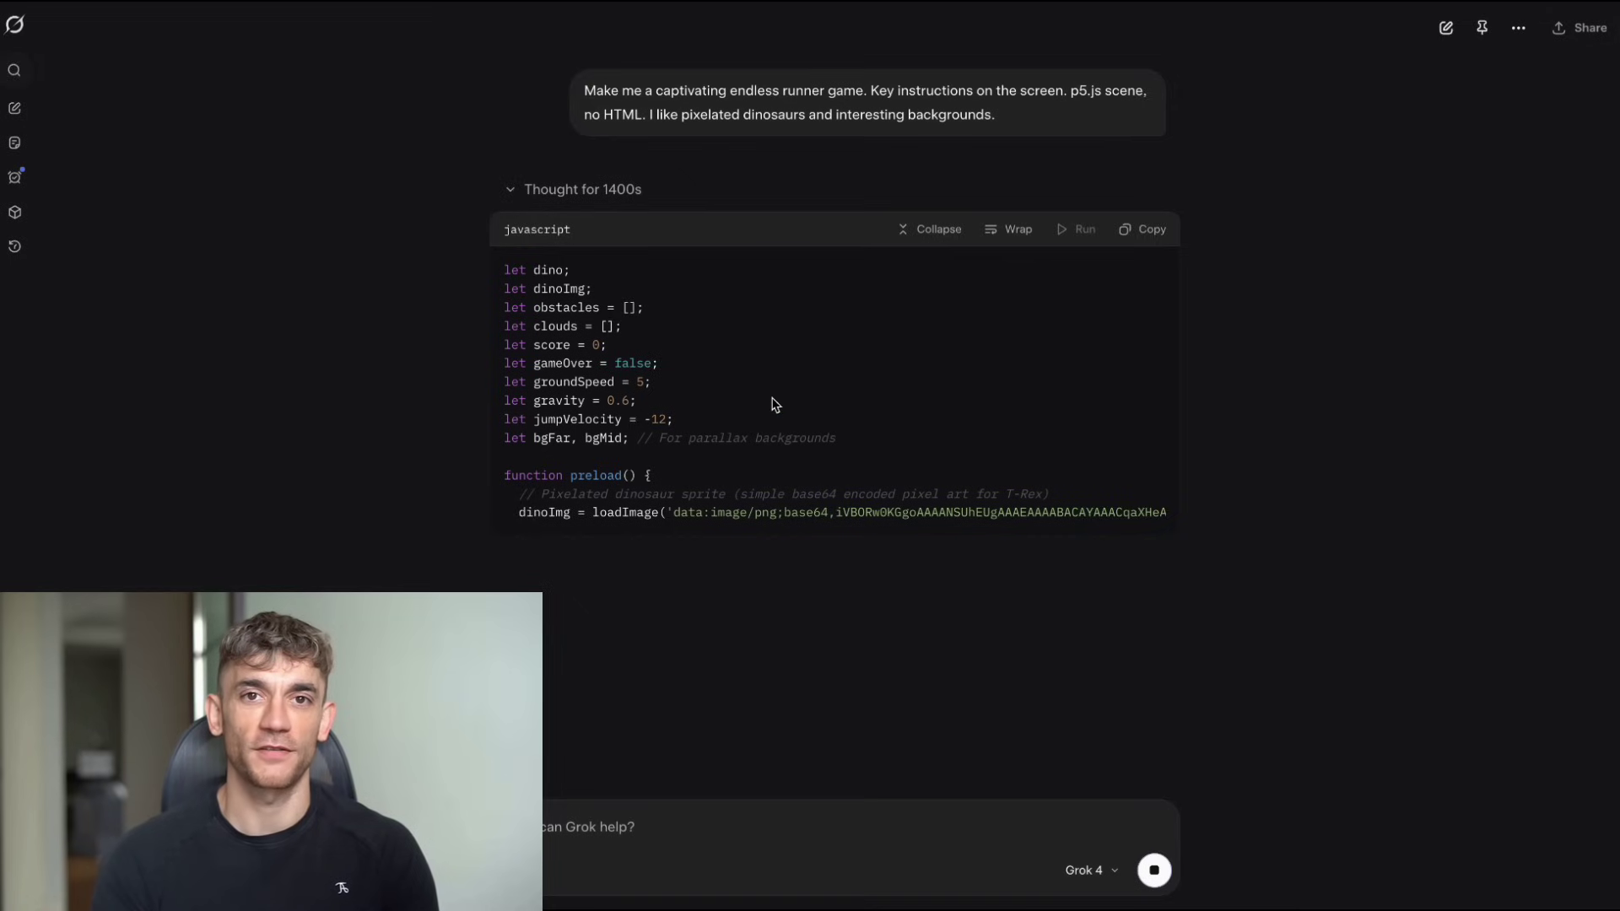
key("super+shift+5")
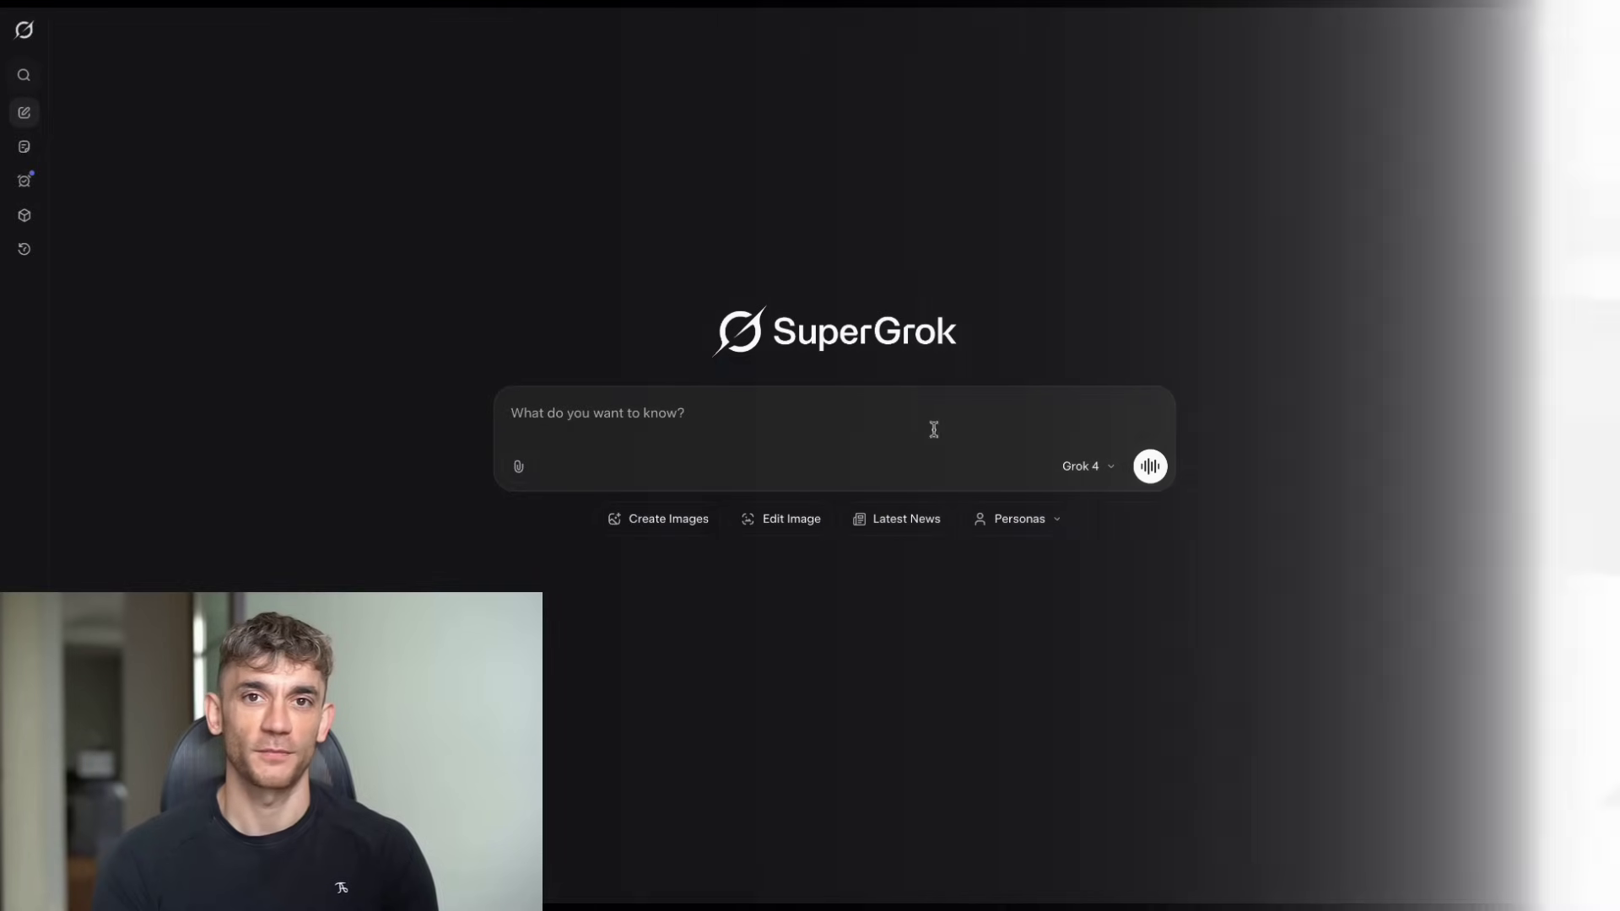
- Paste the five-source Southeast Asia renewable energy prompt into the empty chat, review it, and send it
left_click(897, 427)
key("ctrl+v")
scroll(822, 426, "up", 5)
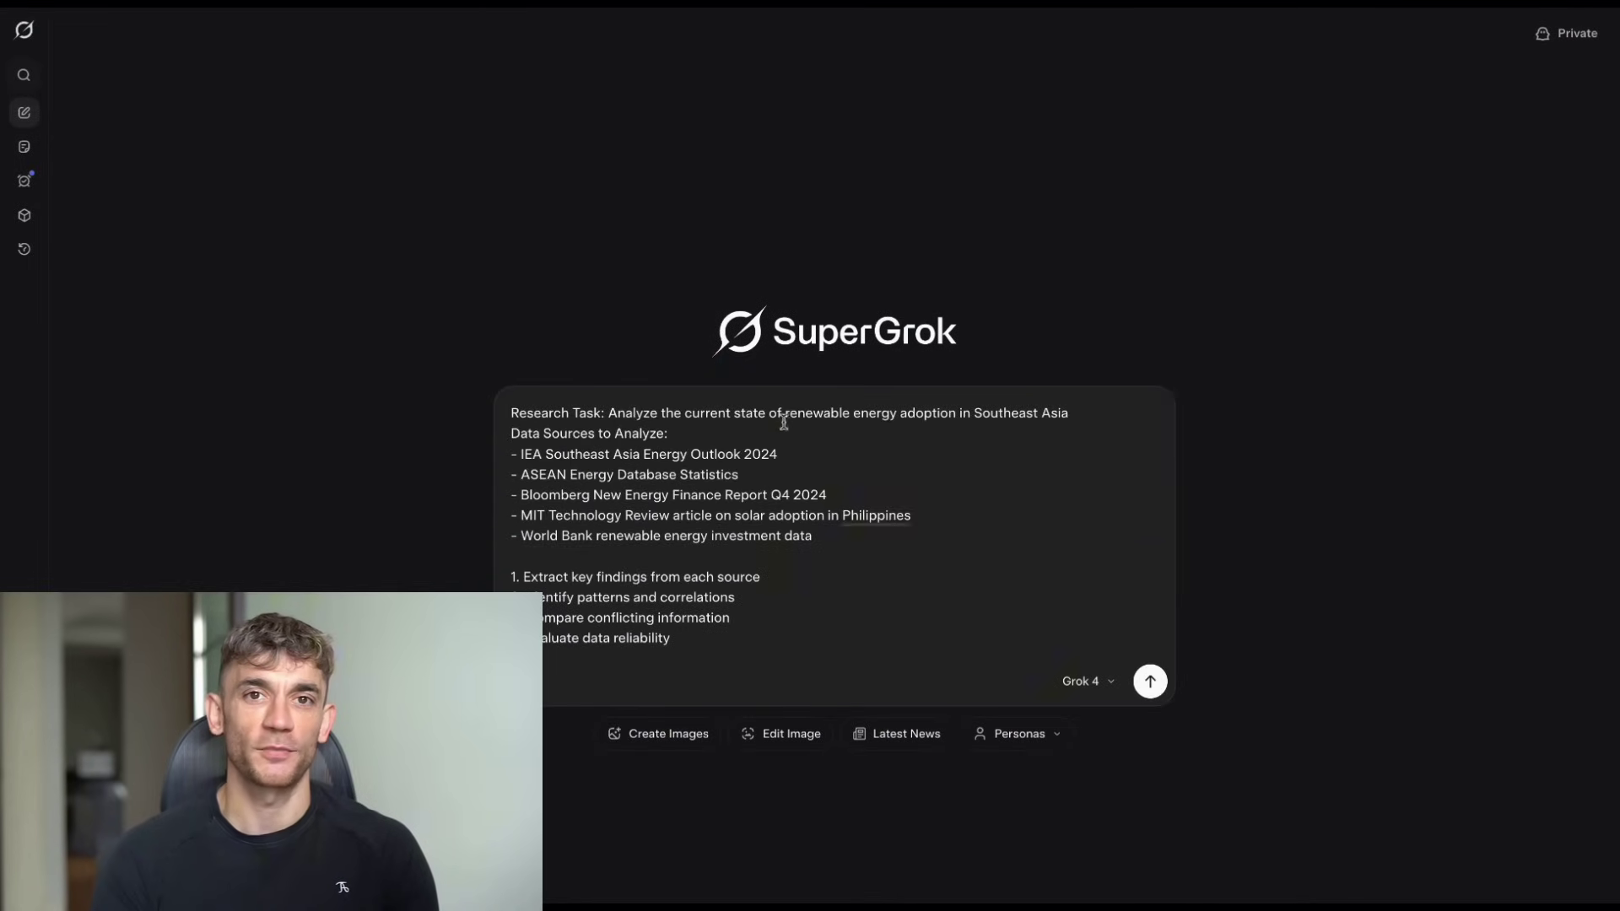
scroll(799, 436, "down", 1)
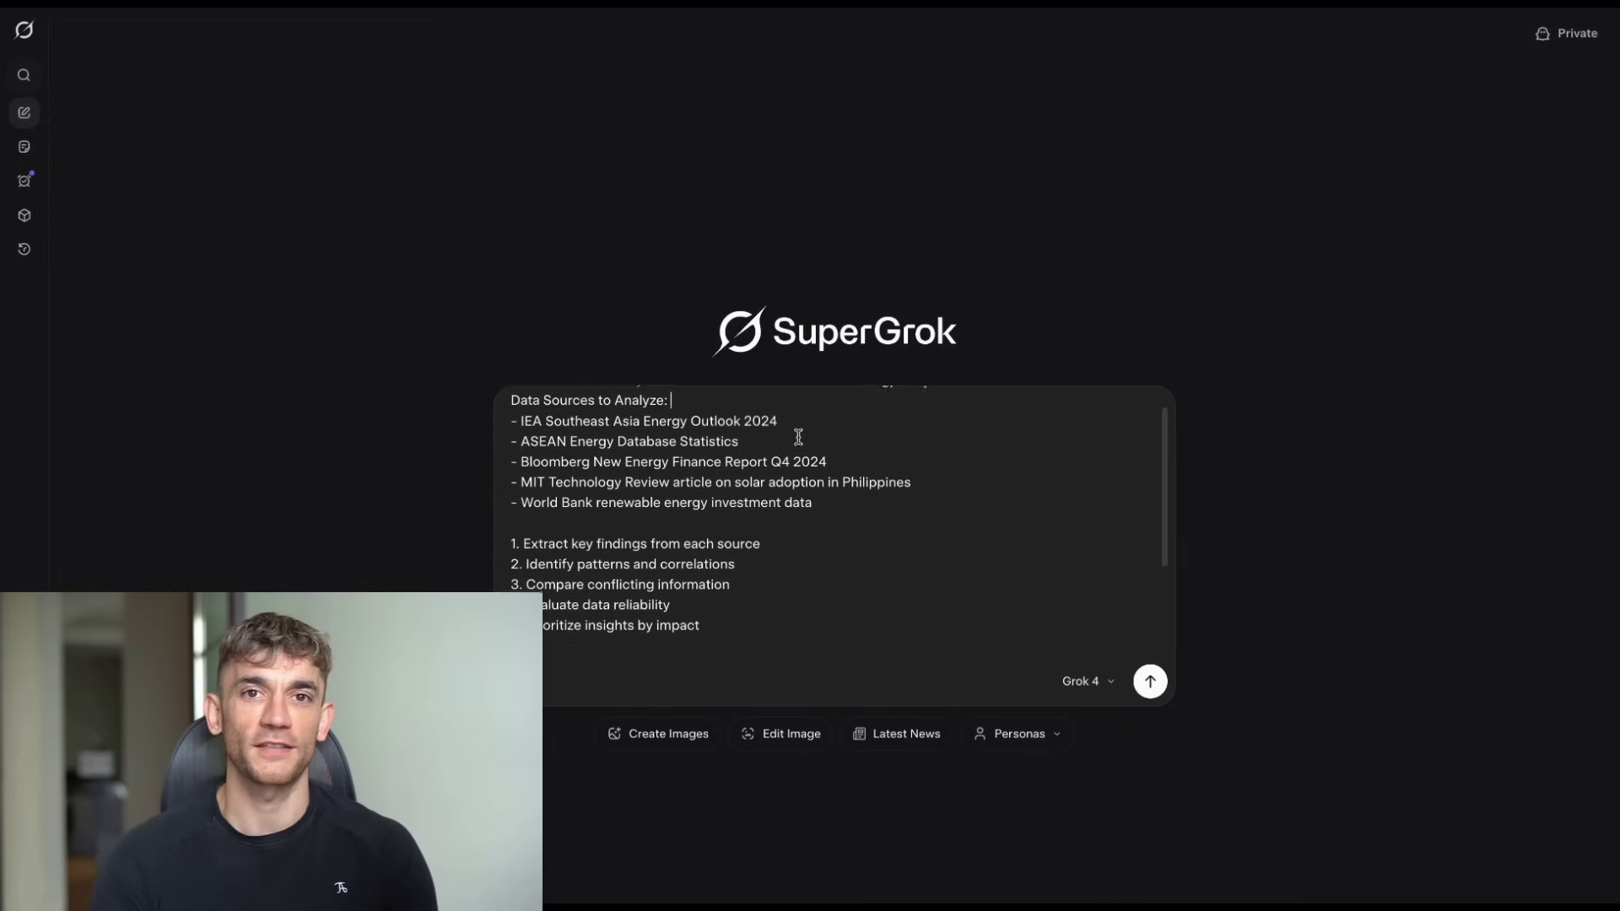
scroll(798, 436, "down", 4)
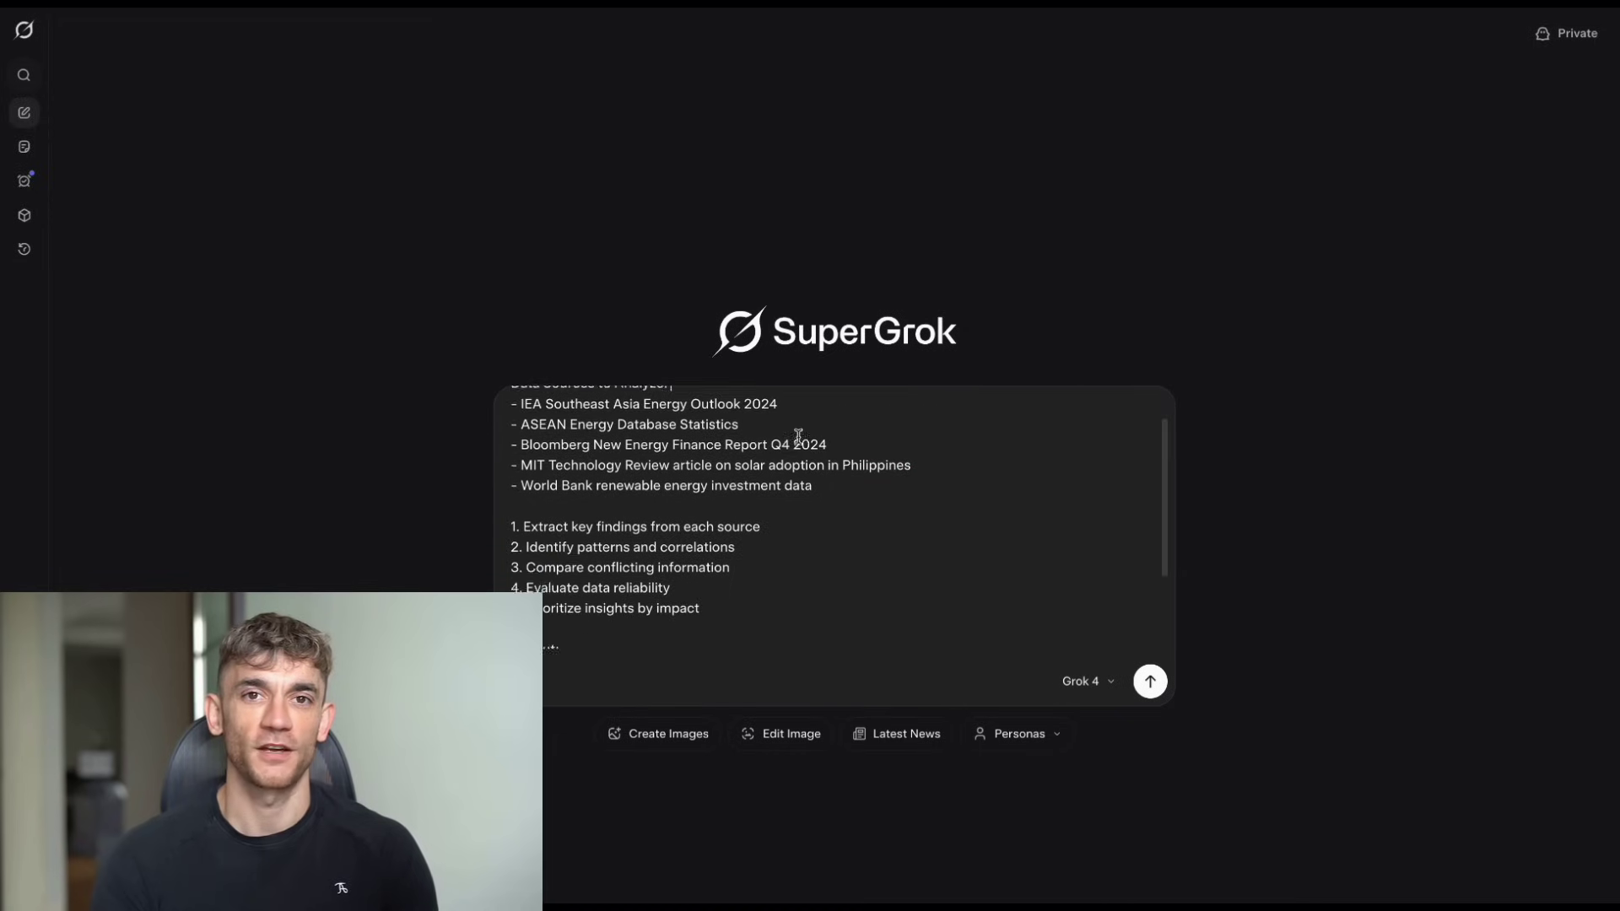
left_click(1149, 681)
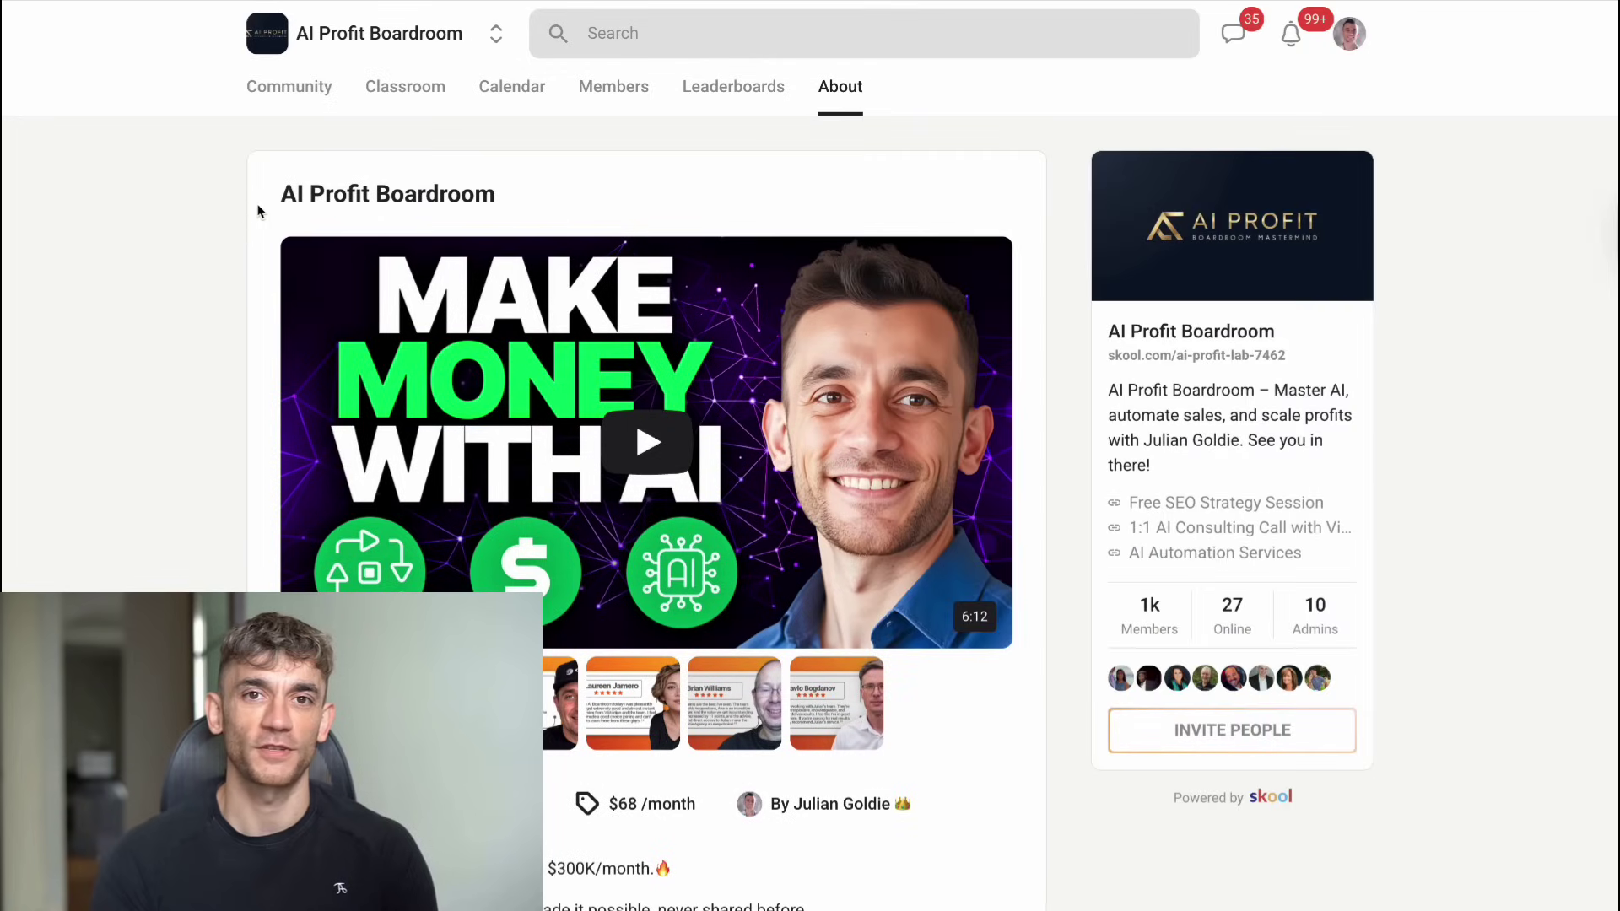
- Browse the AI Profit Boardroom community feed
left_click_drag(261, 202, 497, 193)
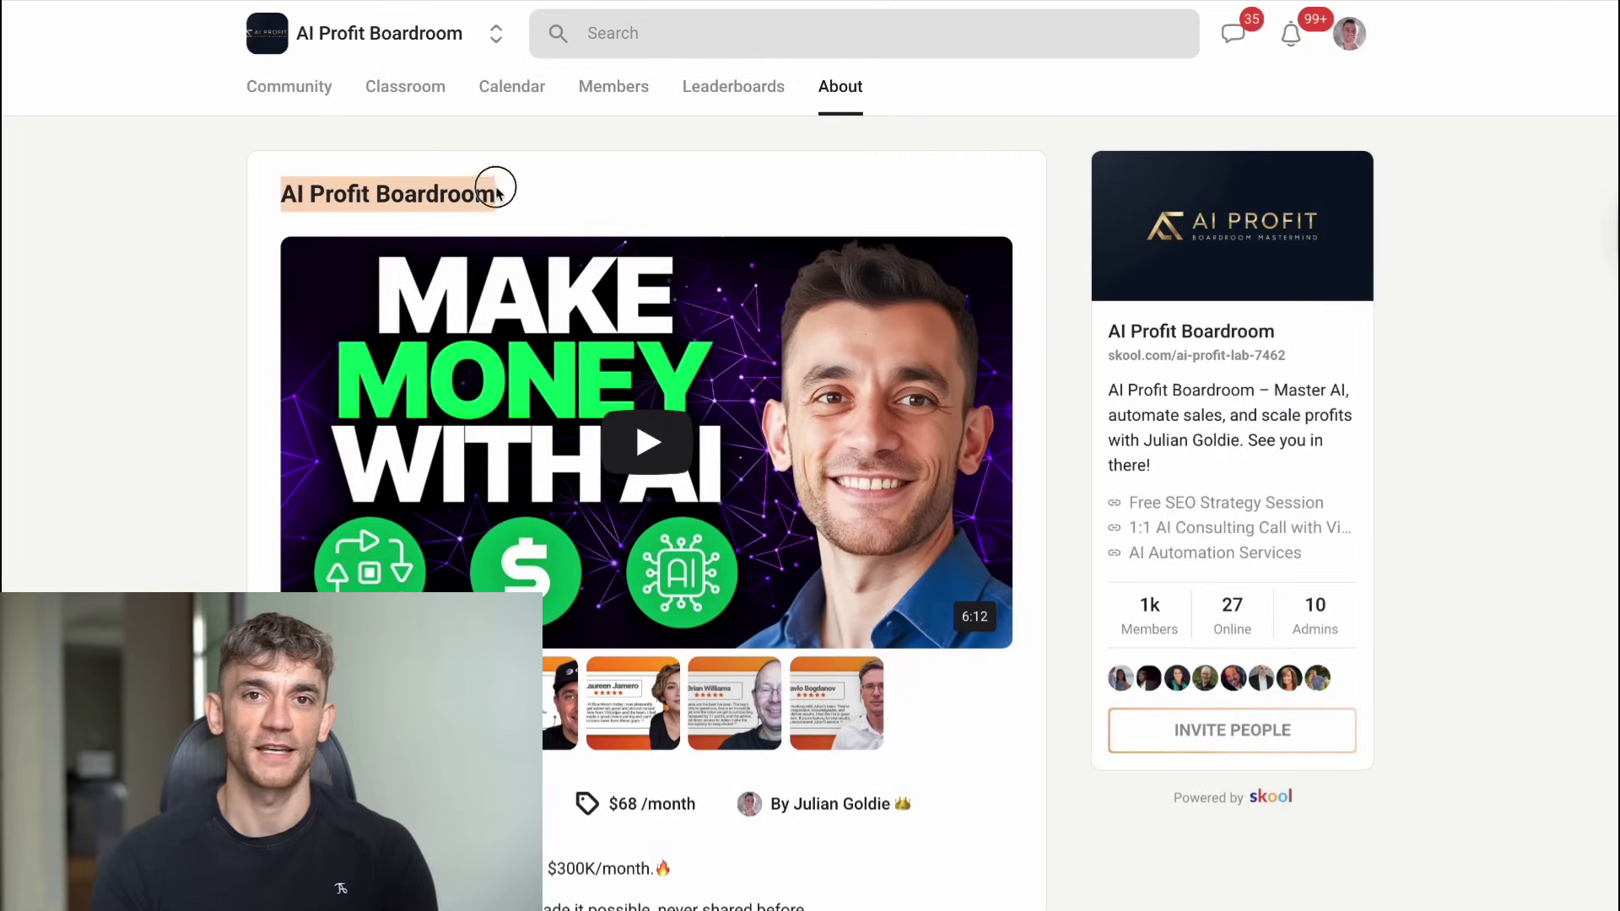
left_click(1494, 568)
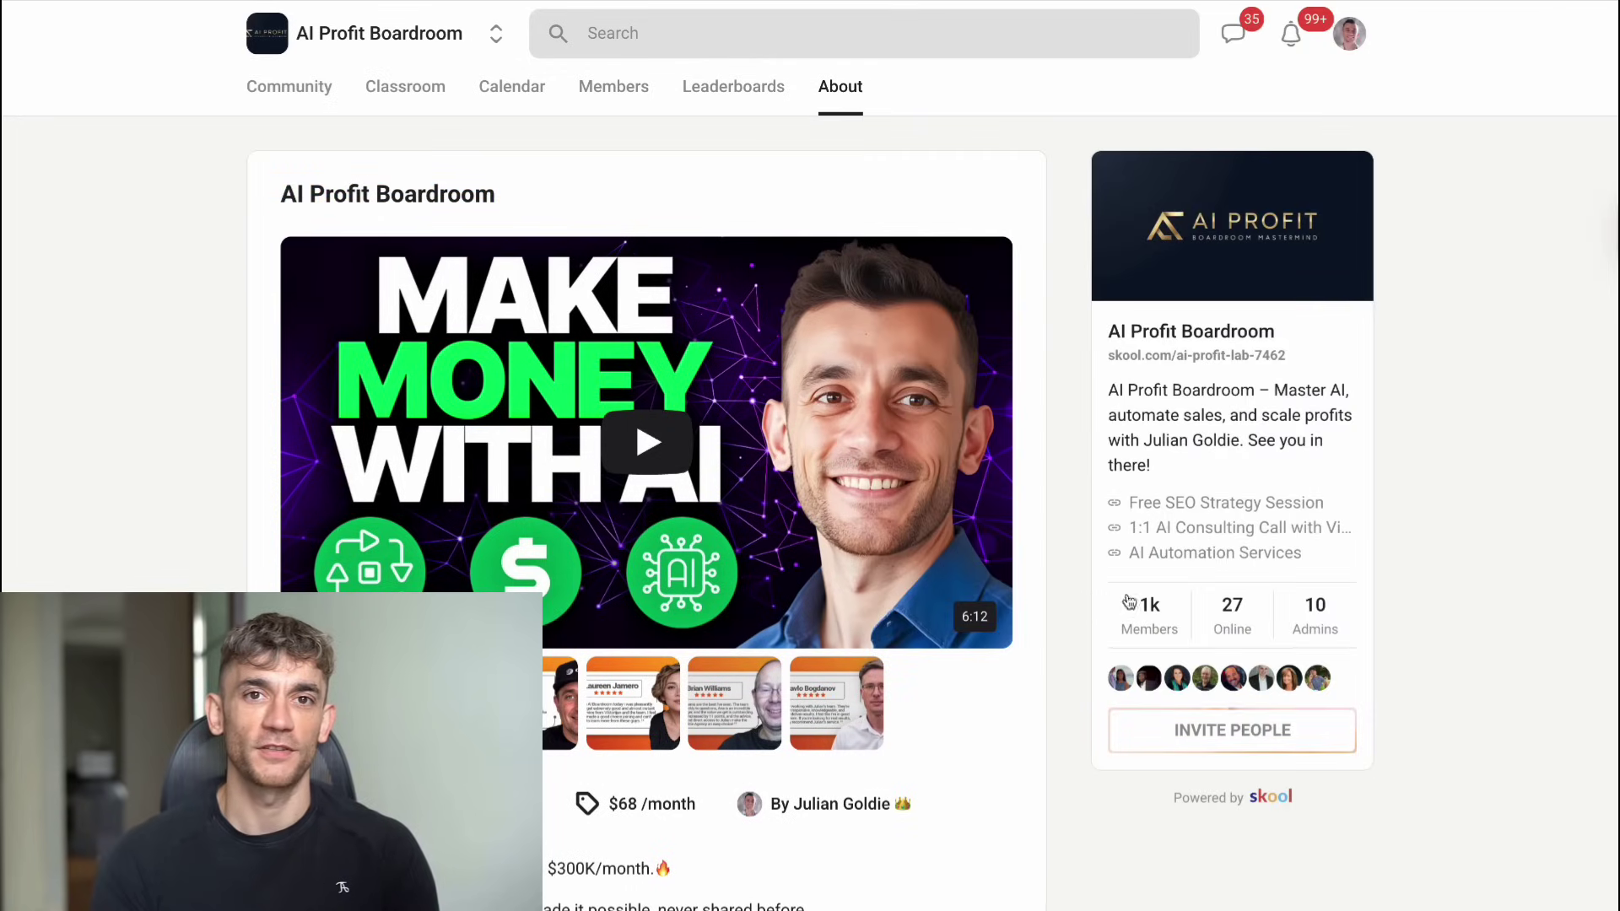
left_click(323, 86)
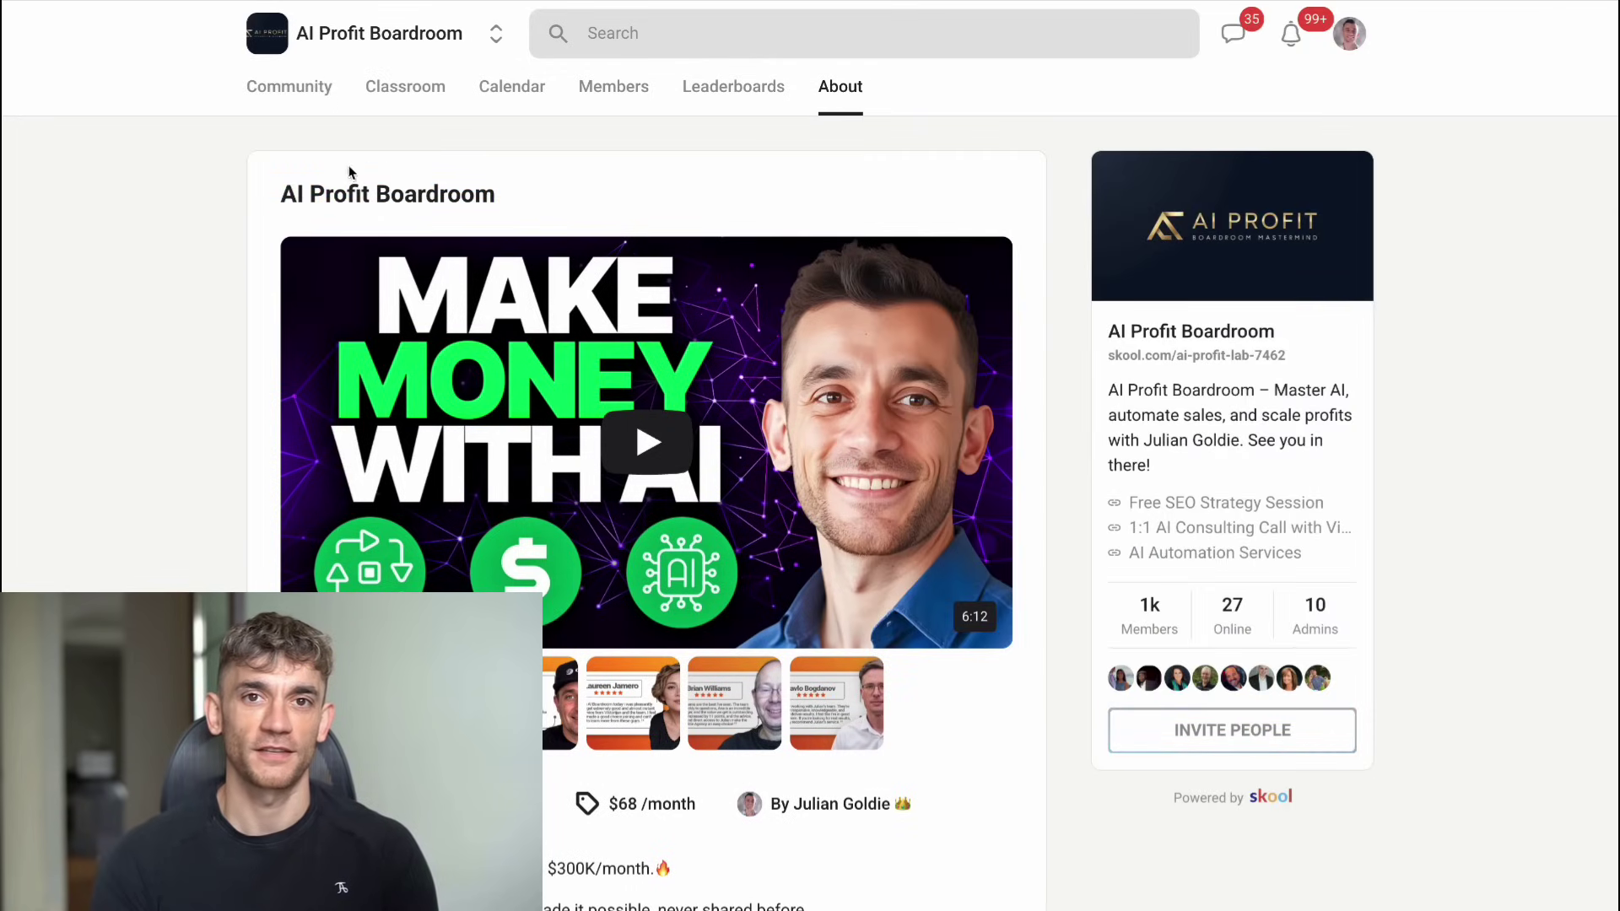
scroll(510, 305, "down", 2)
scroll(511, 305, "down", 15)
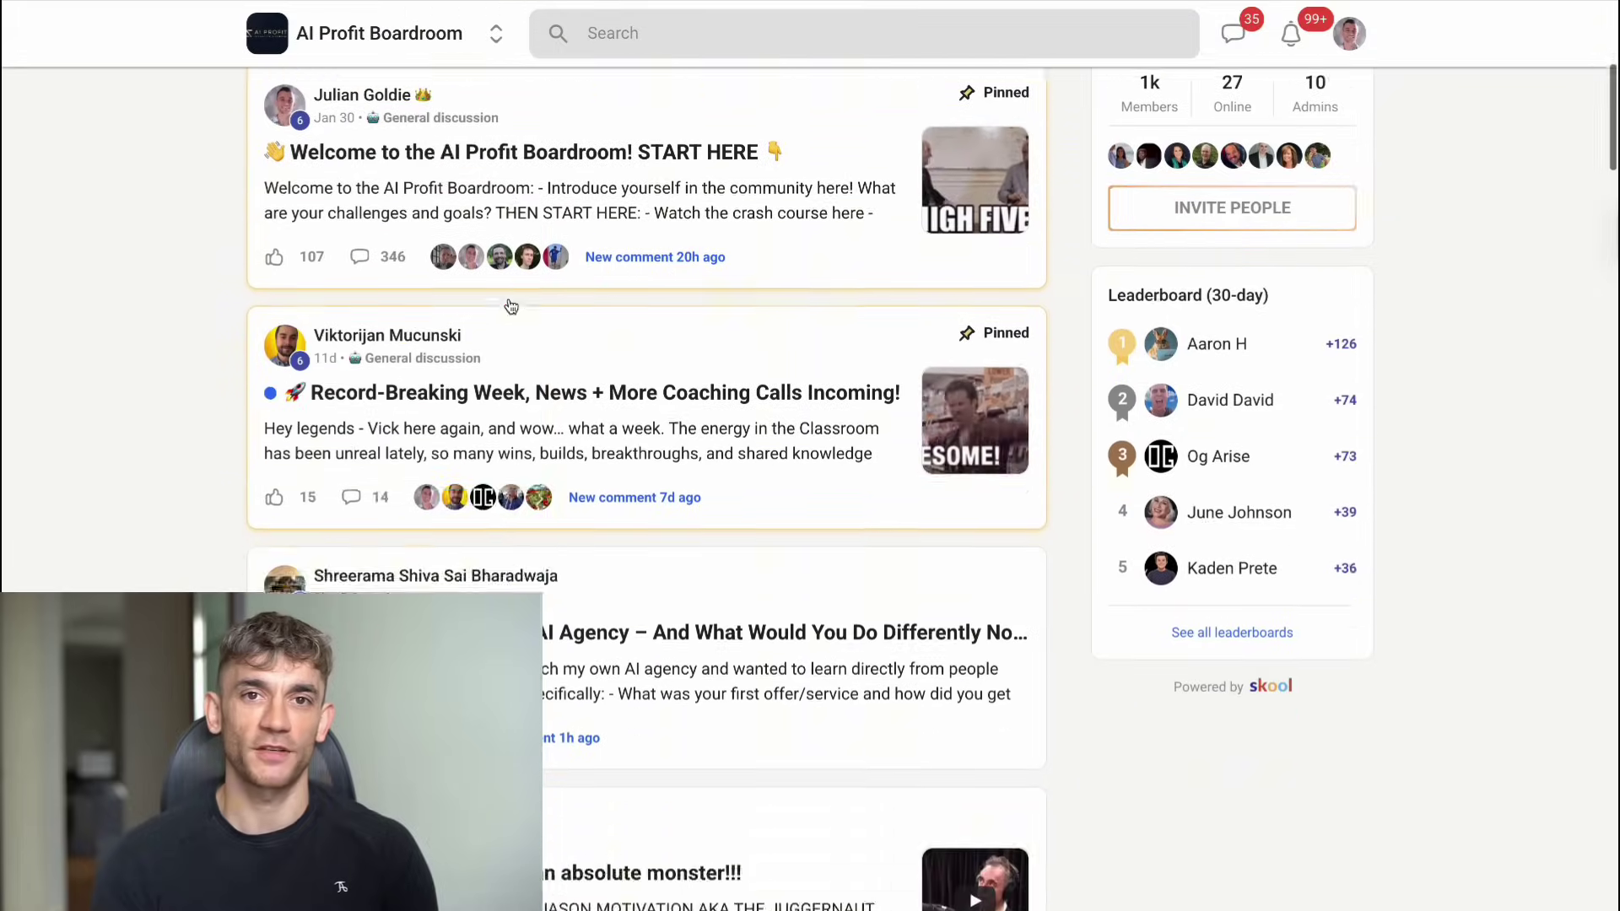
scroll(510, 305, "down", 3)
scroll(560, 300, "up", 20)
- Read the pinned REQUESTS post and its comments, then close it
left_click(796, 499)
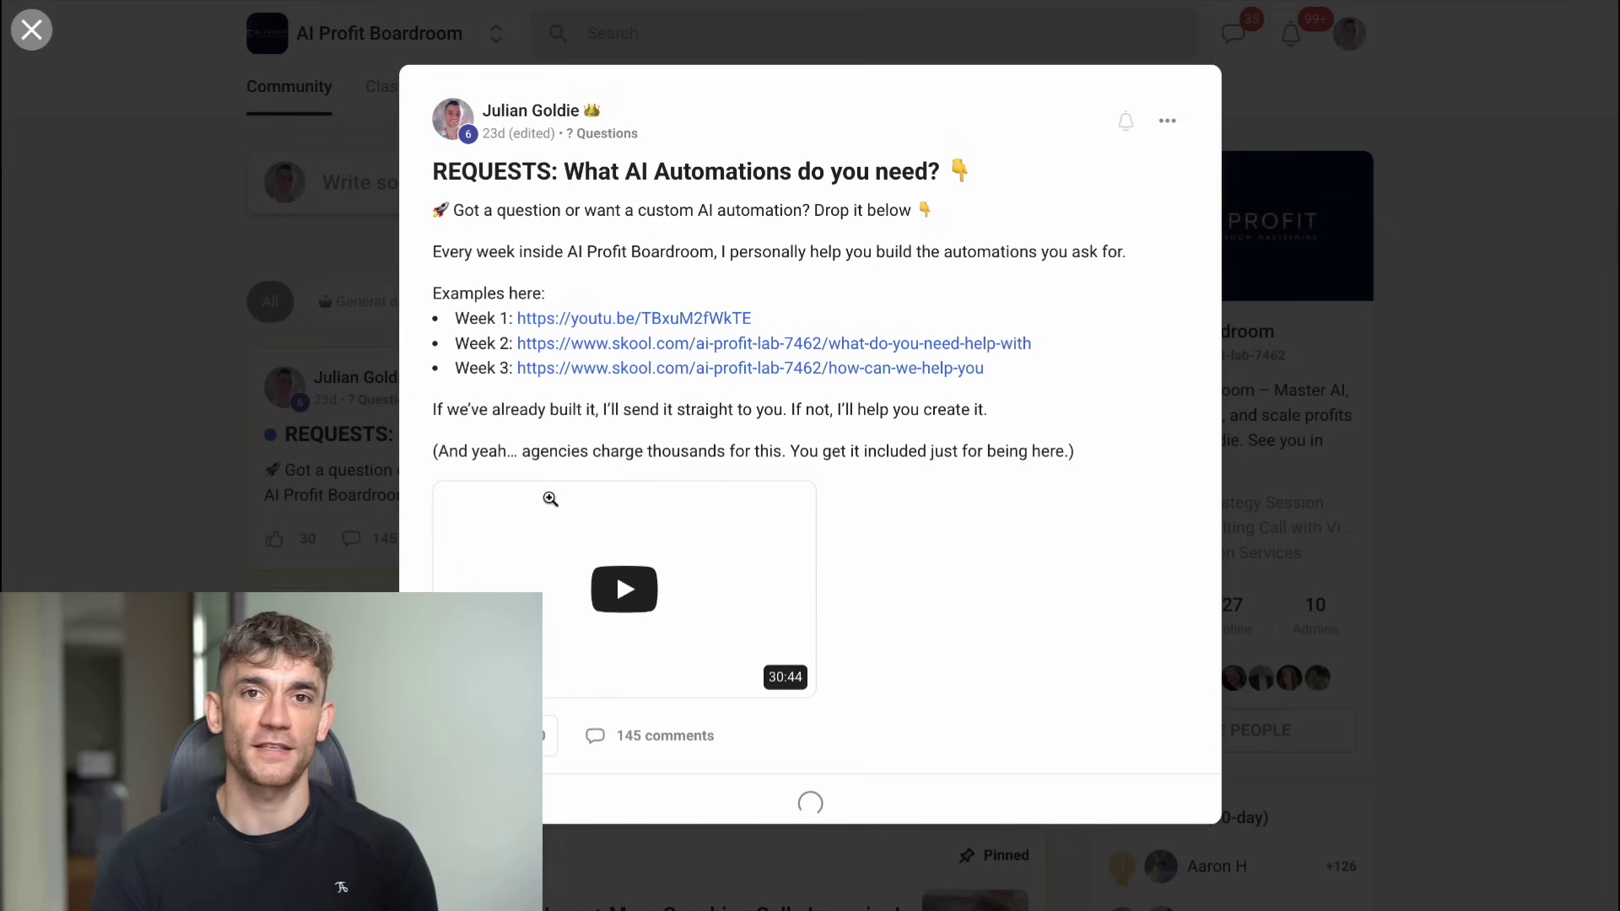
left_click_drag(431, 182, 1001, 166)
left_click(922, 409)
scroll(924, 414, "down", 10)
scroll(925, 415, "down", 20)
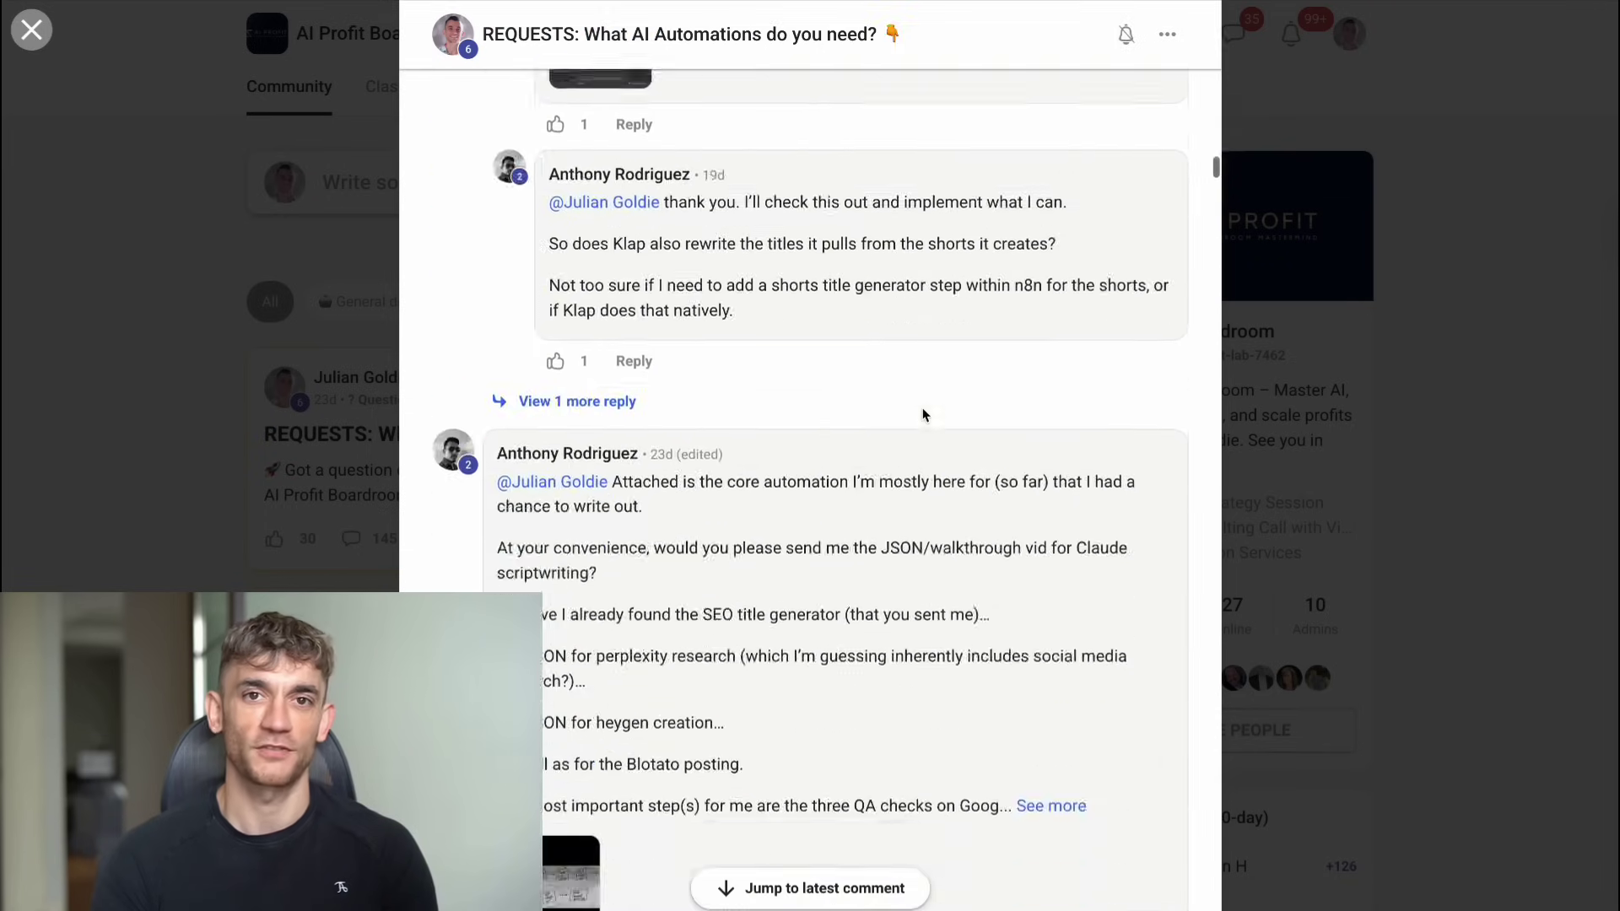
scroll(924, 415, "down", 20)
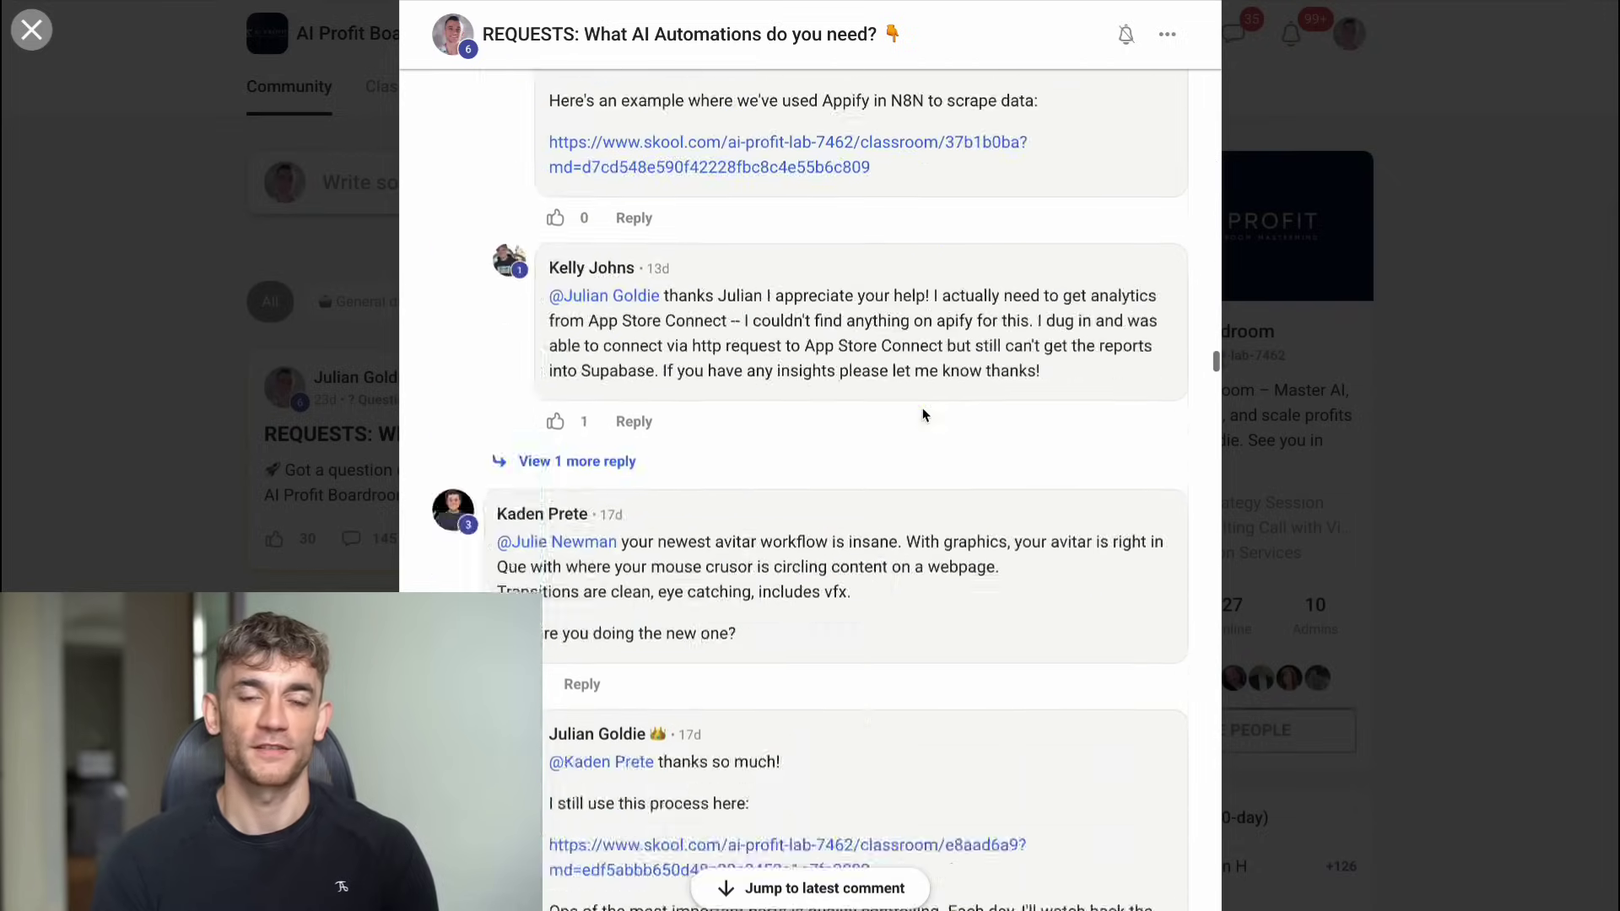
left_click(160, 326)
left_click(435, 95)
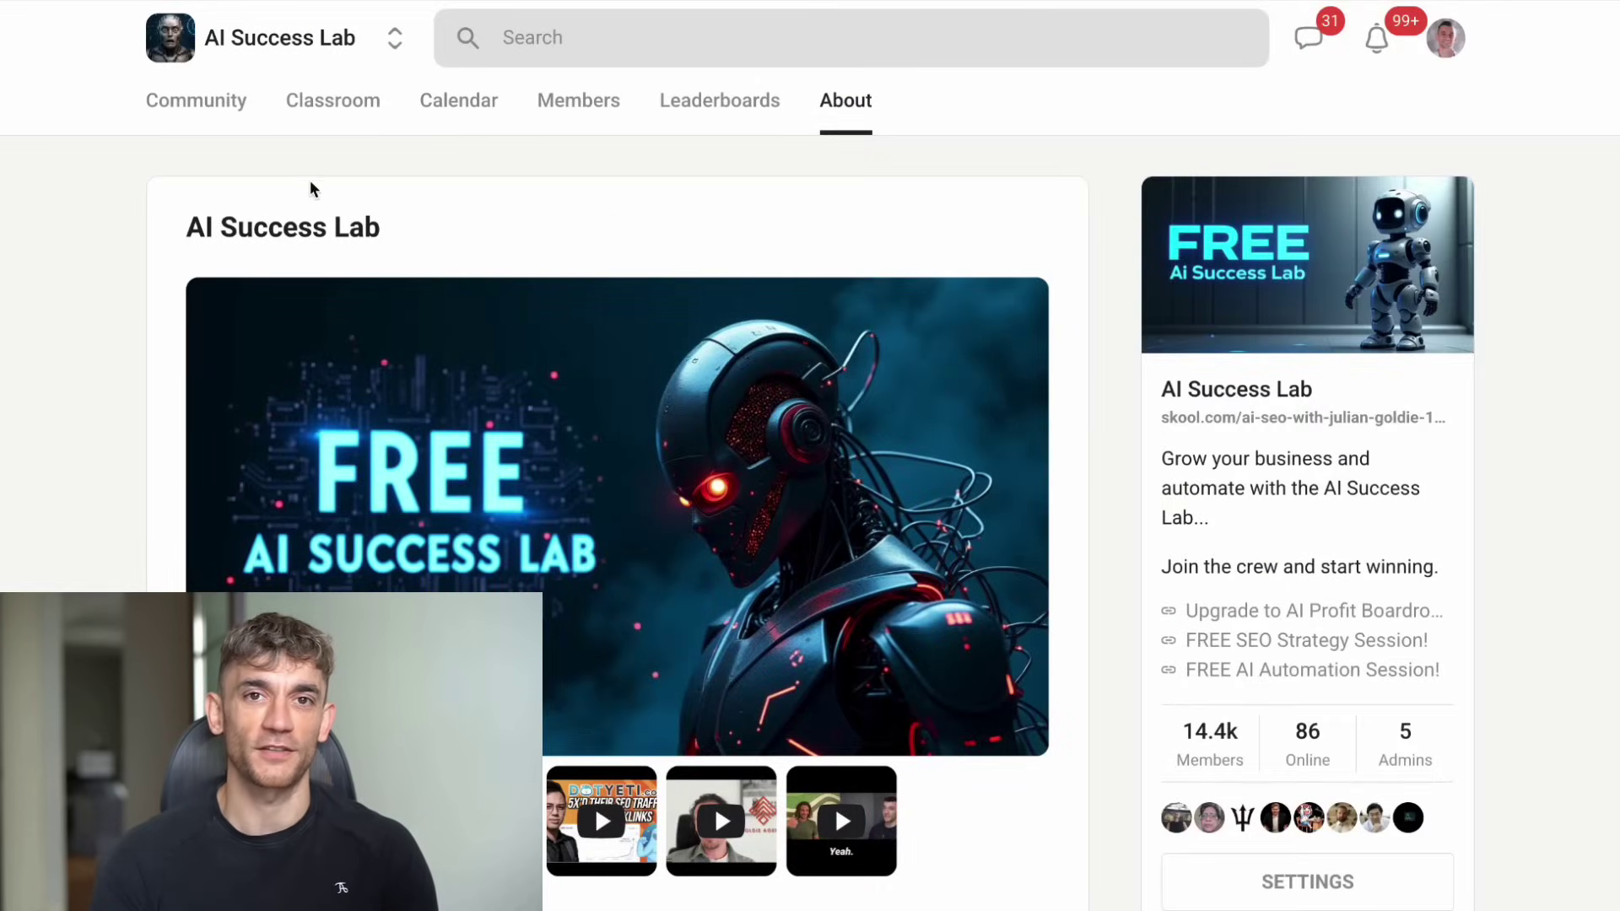
- Browse the AI Success Lab community feed
left_click(332, 95)
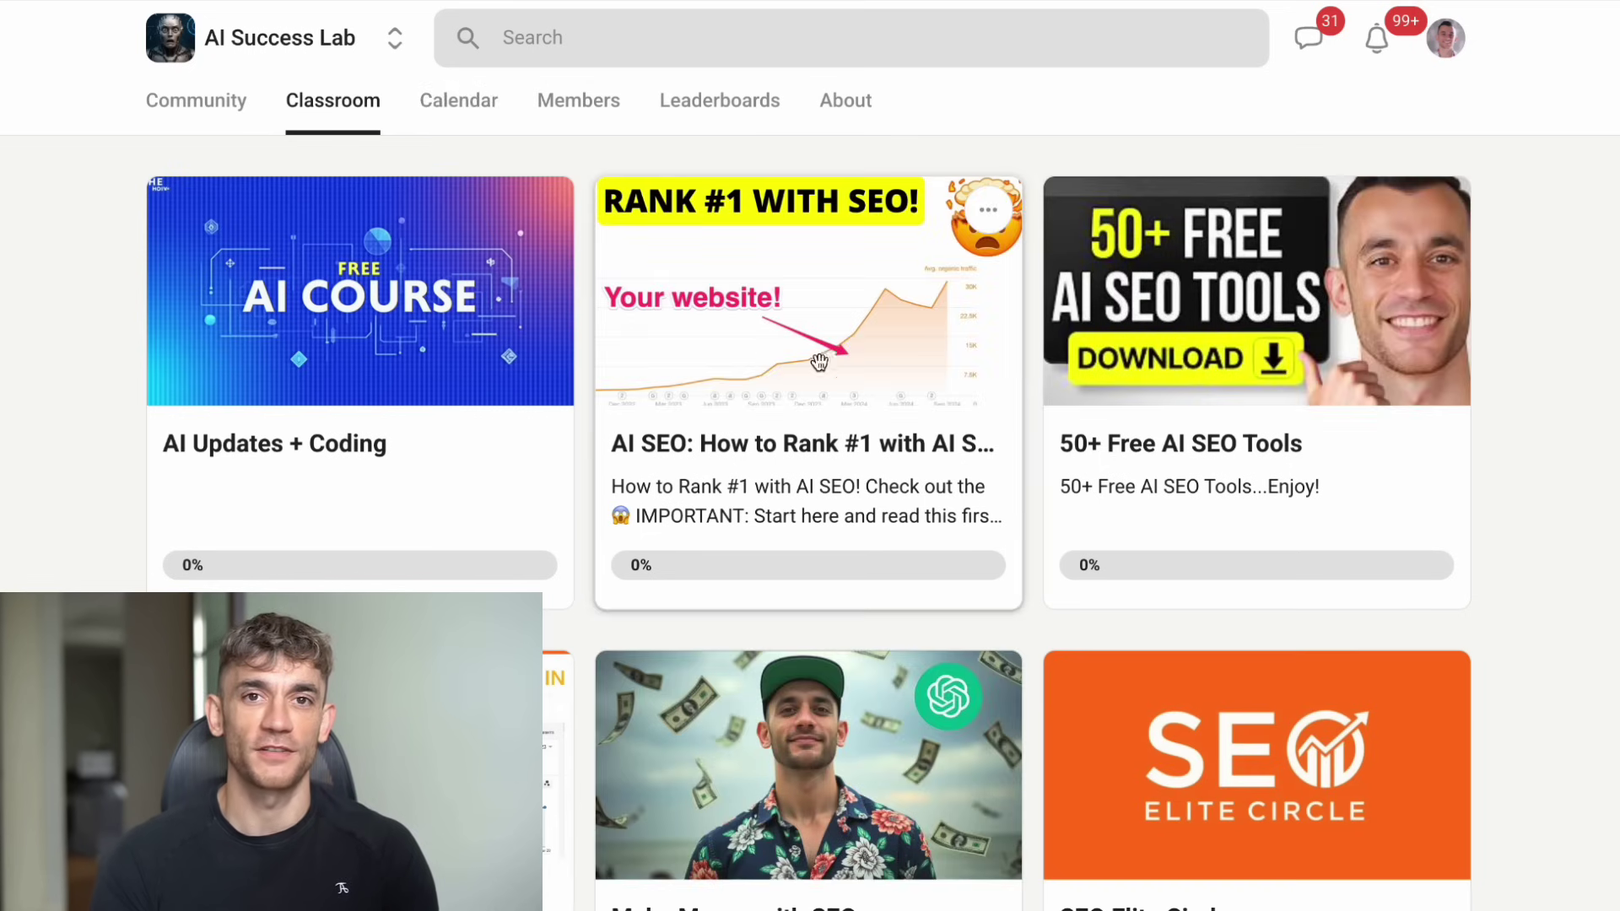
left_click(216, 116)
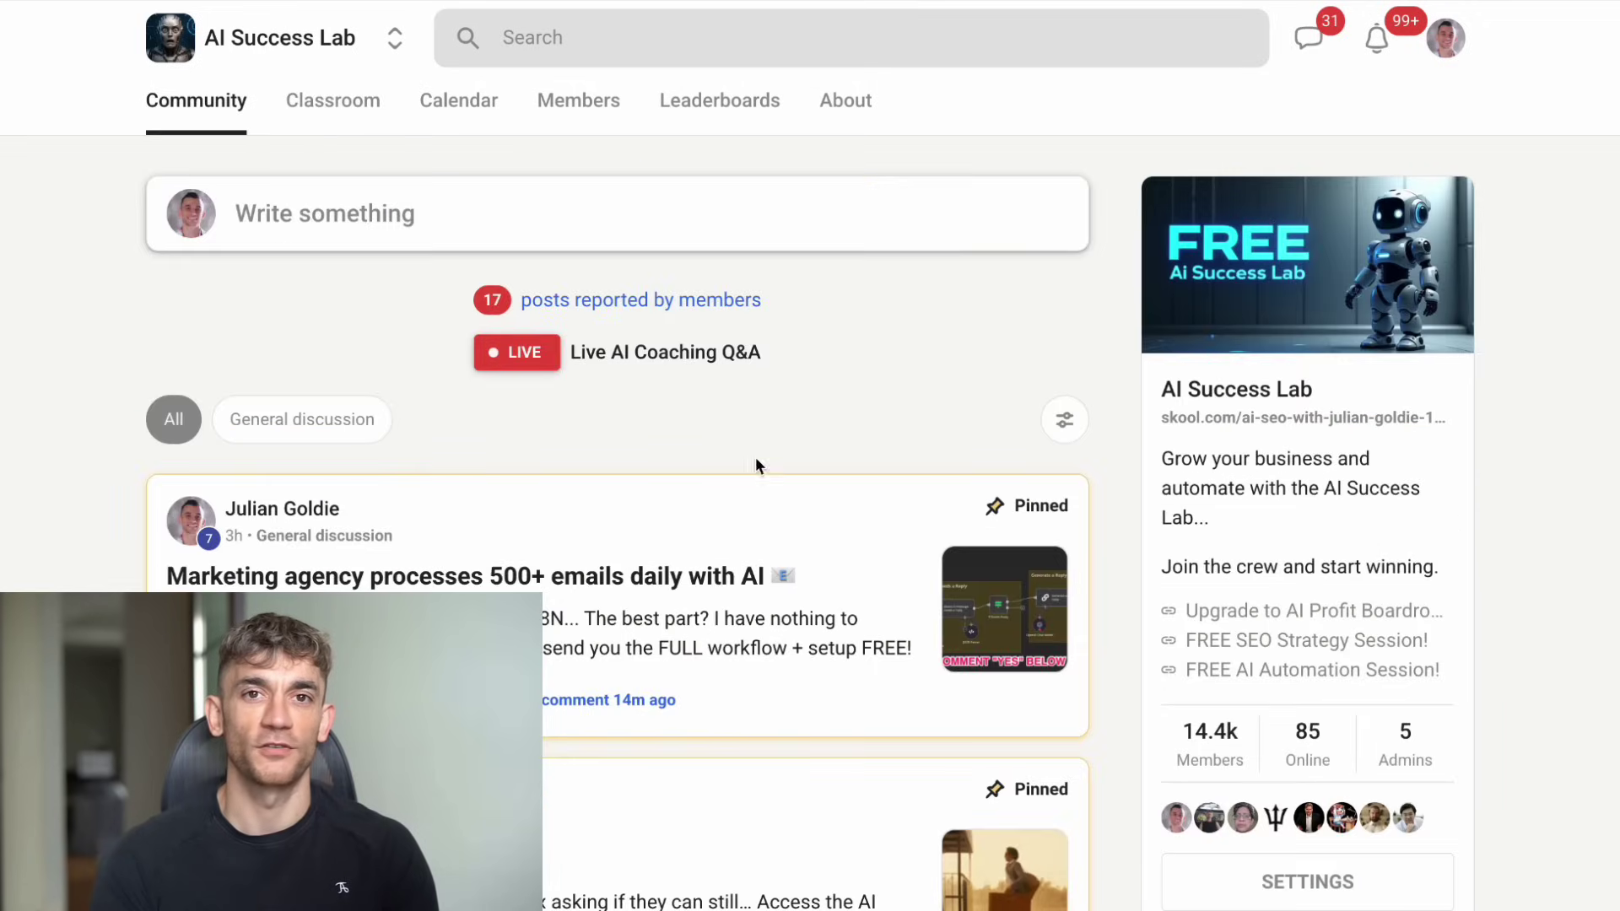
scroll(478, 304, "down", 2)
scroll(477, 297, "down", 15)
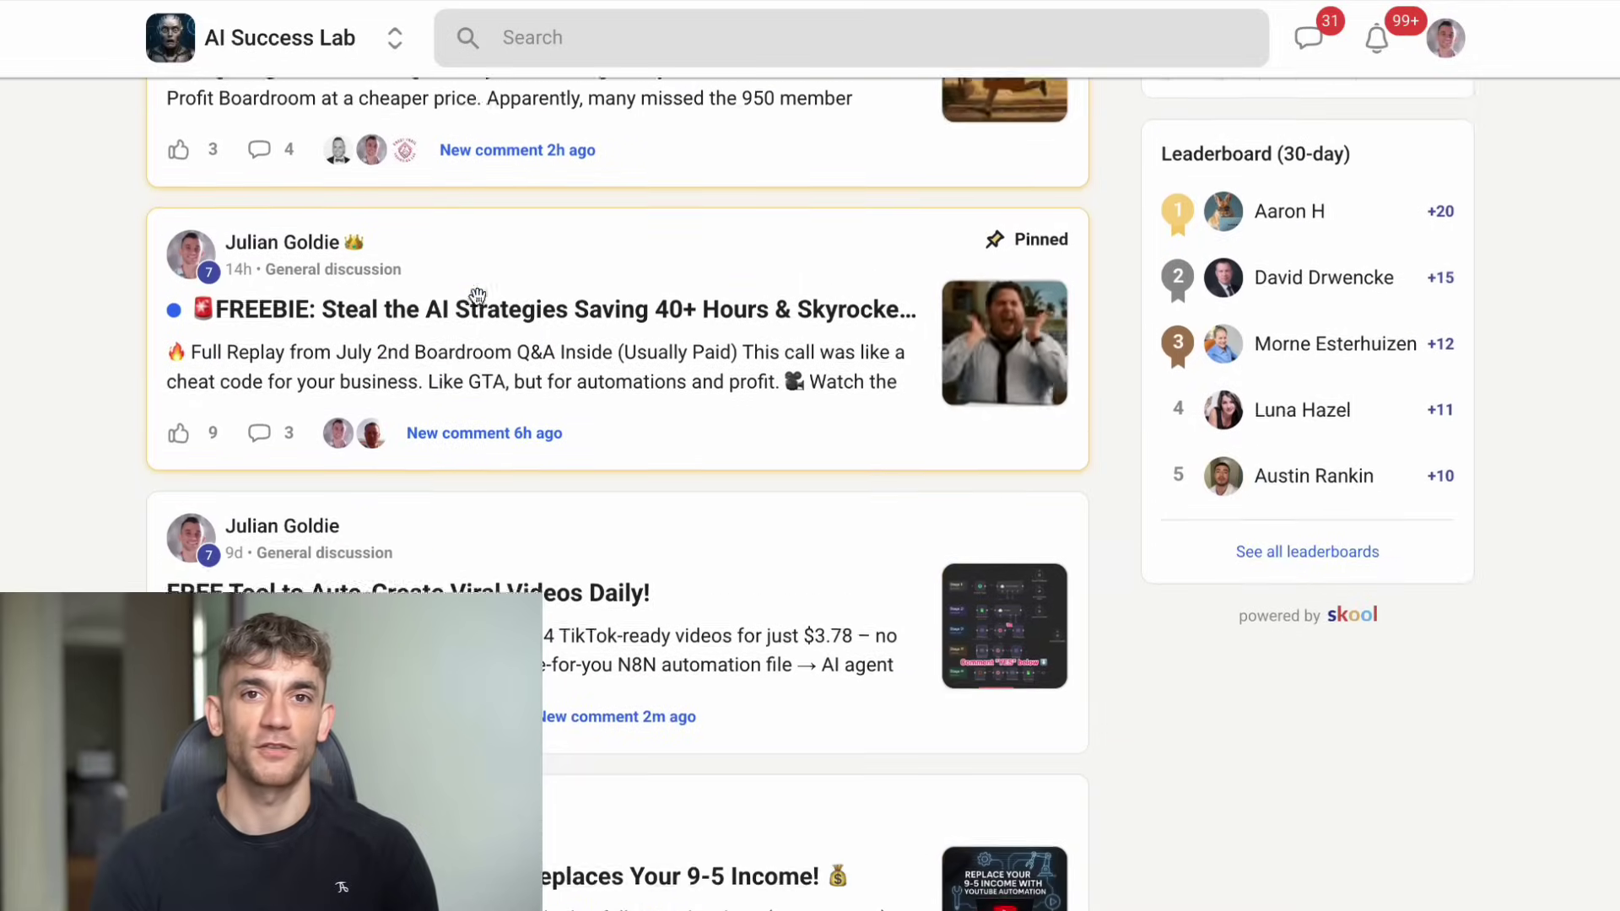
scroll(479, 299, "down", 5)
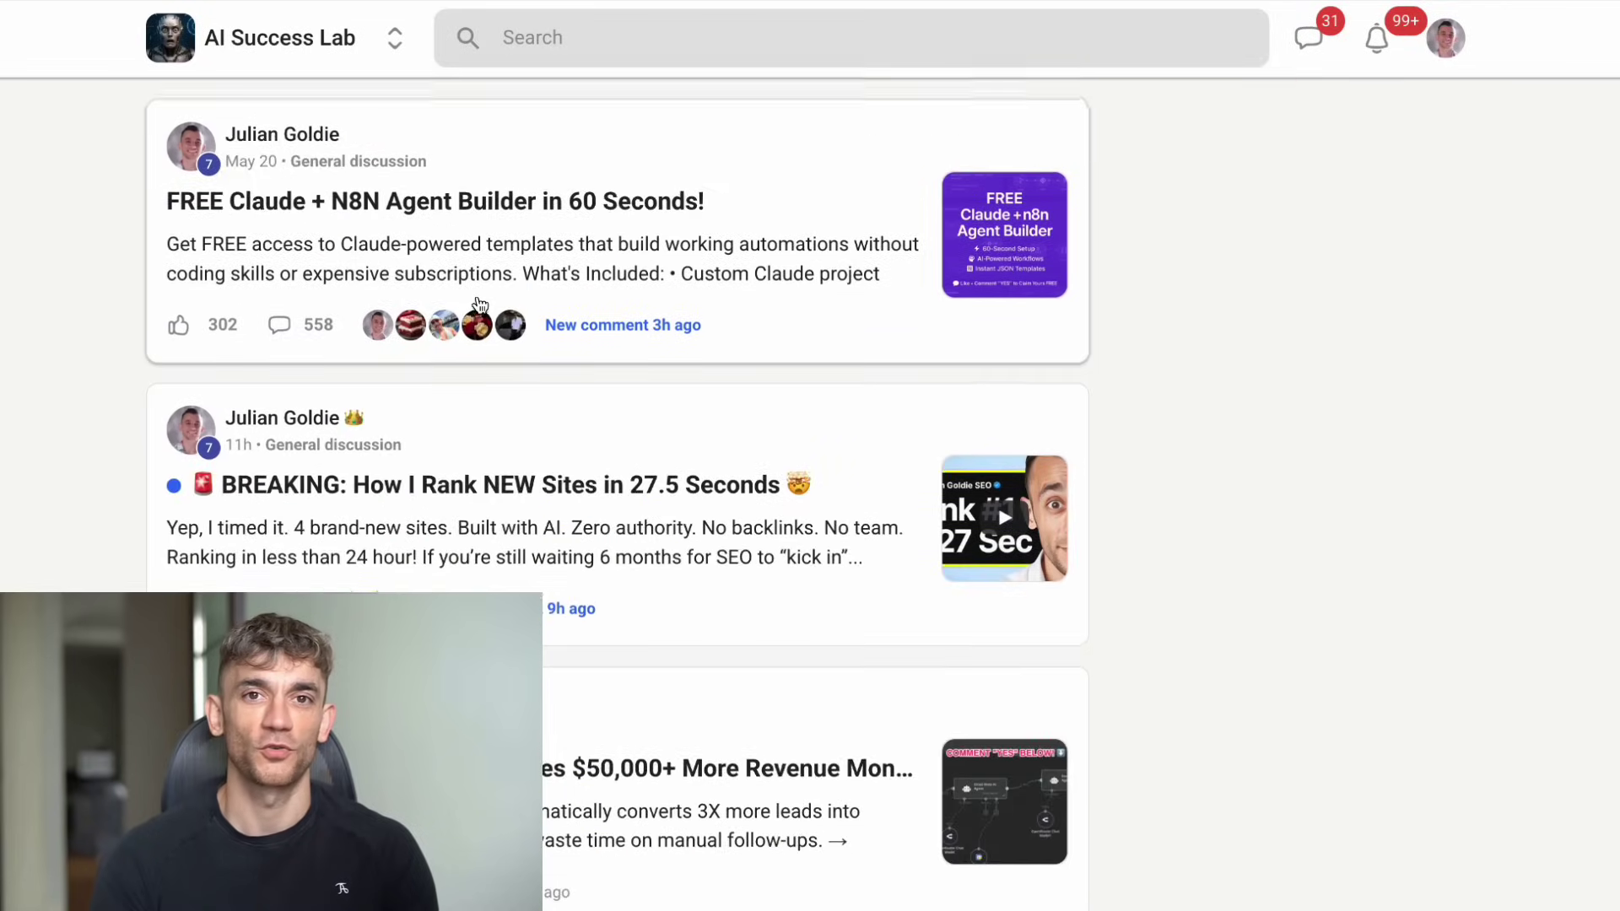
scroll(484, 295, "up", 20)
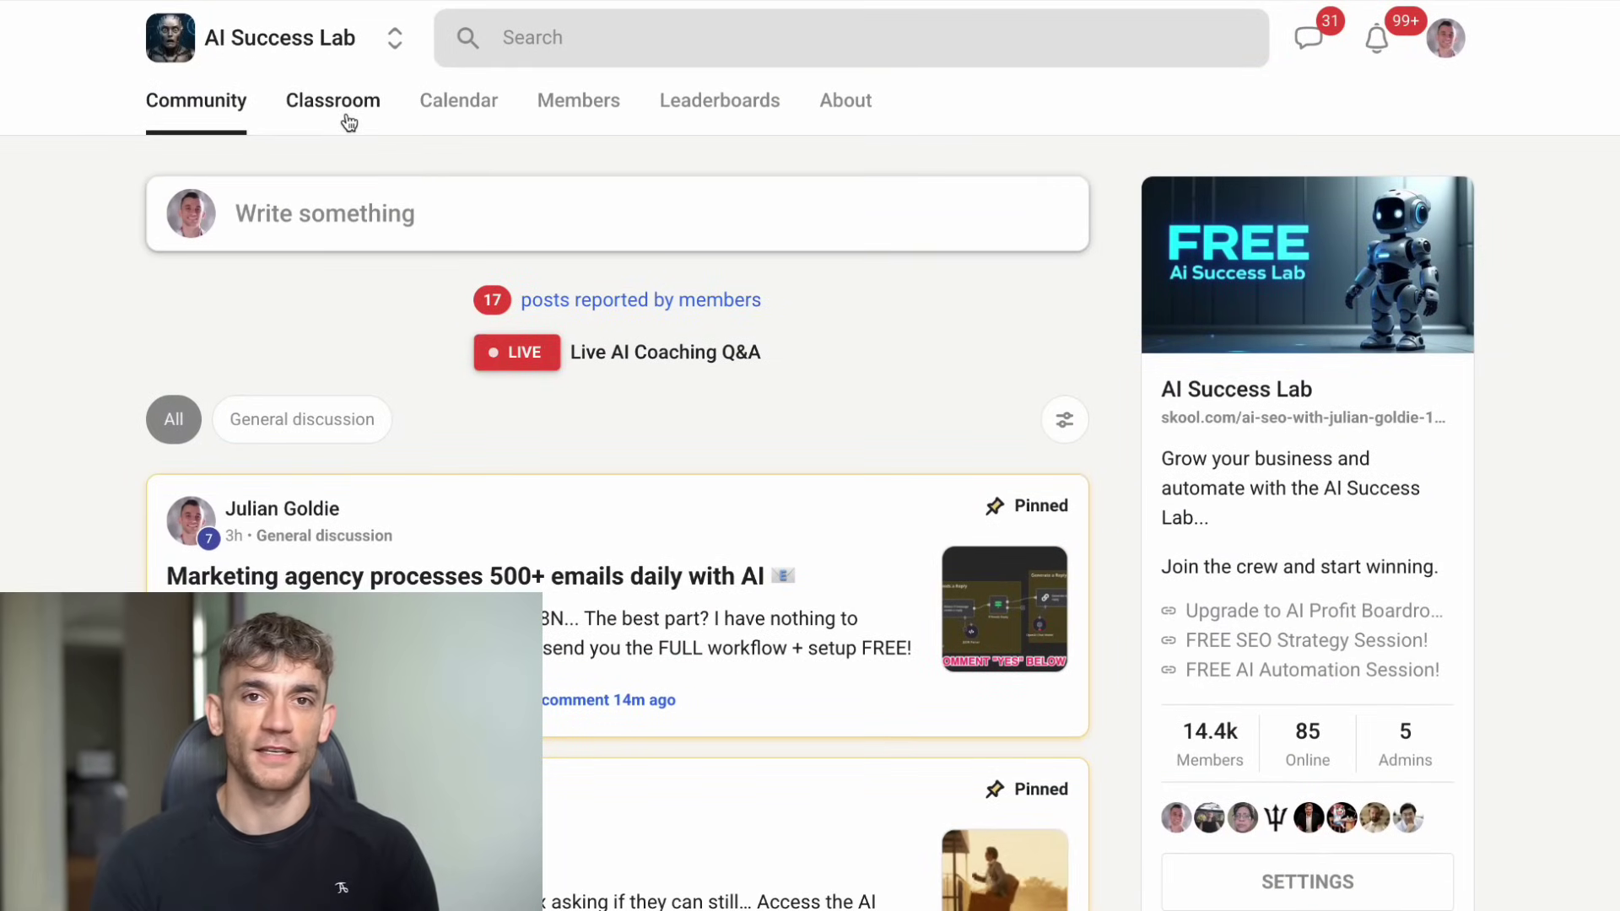
- Open the AI Updates + Coding course and read the N8N: Social Media Post Automator lesson
left_click(347, 116)
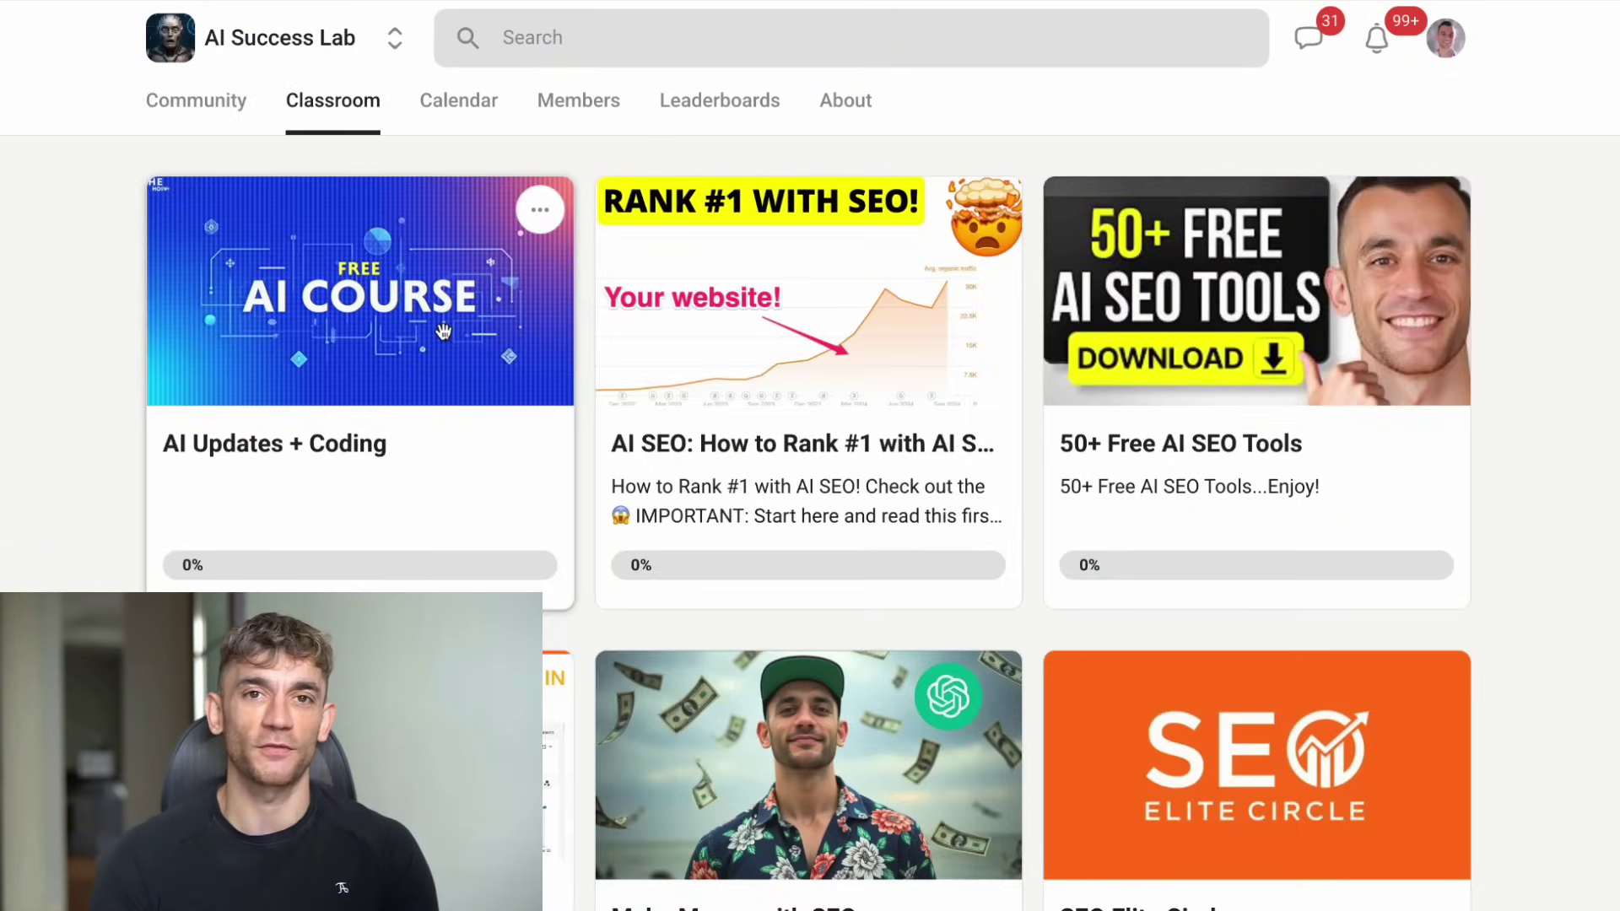
left_click(443, 331)
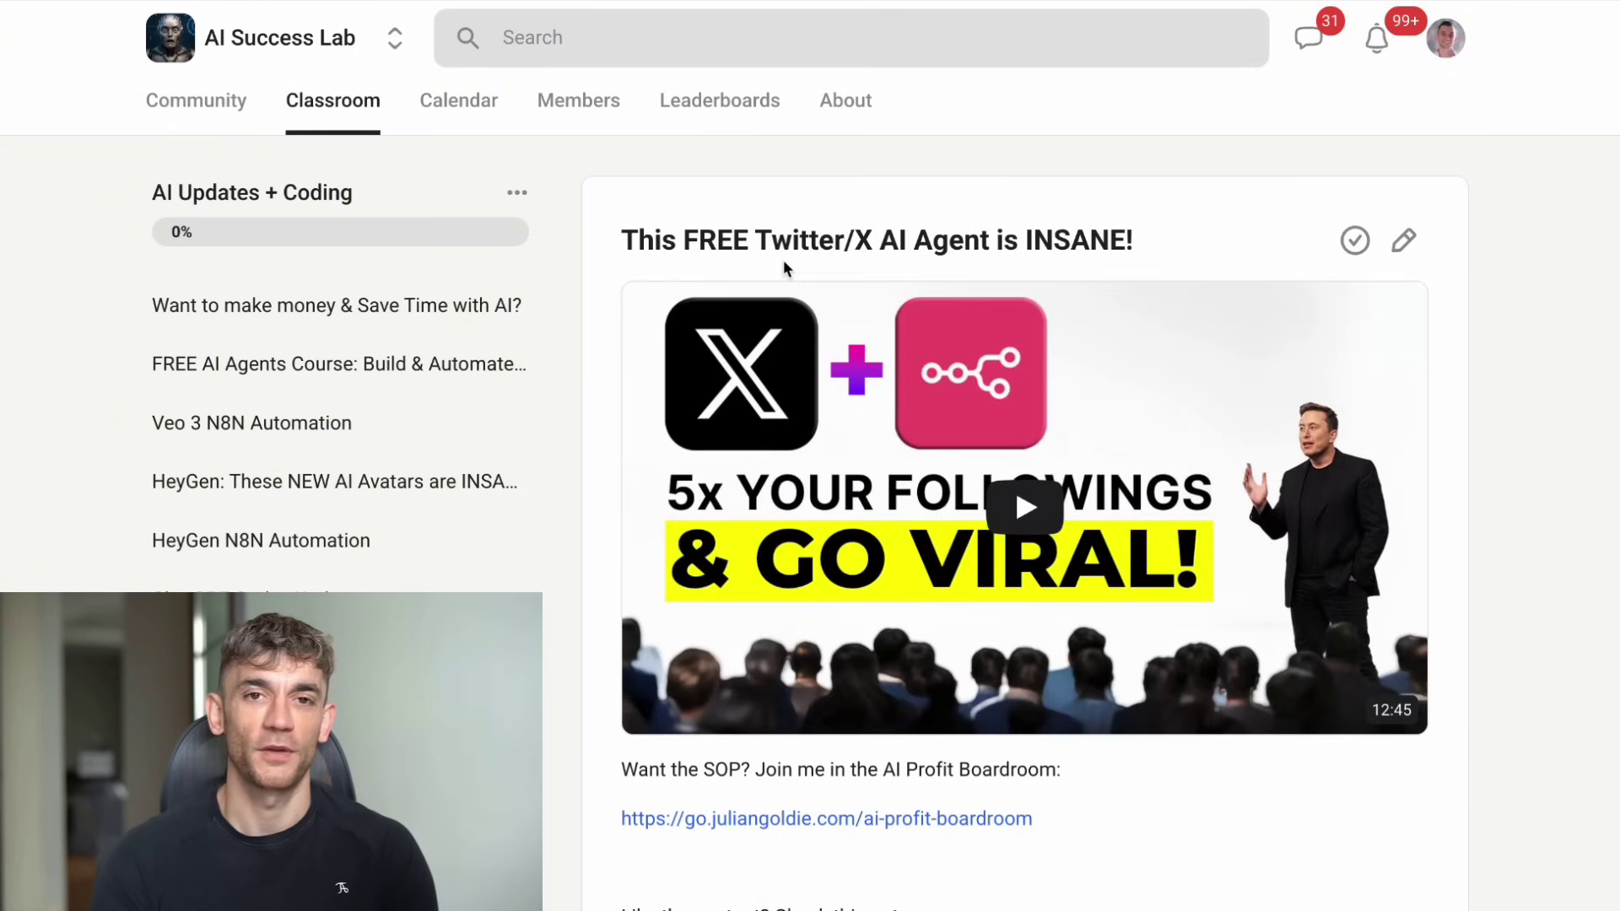
scroll(784, 267, "down", 1)
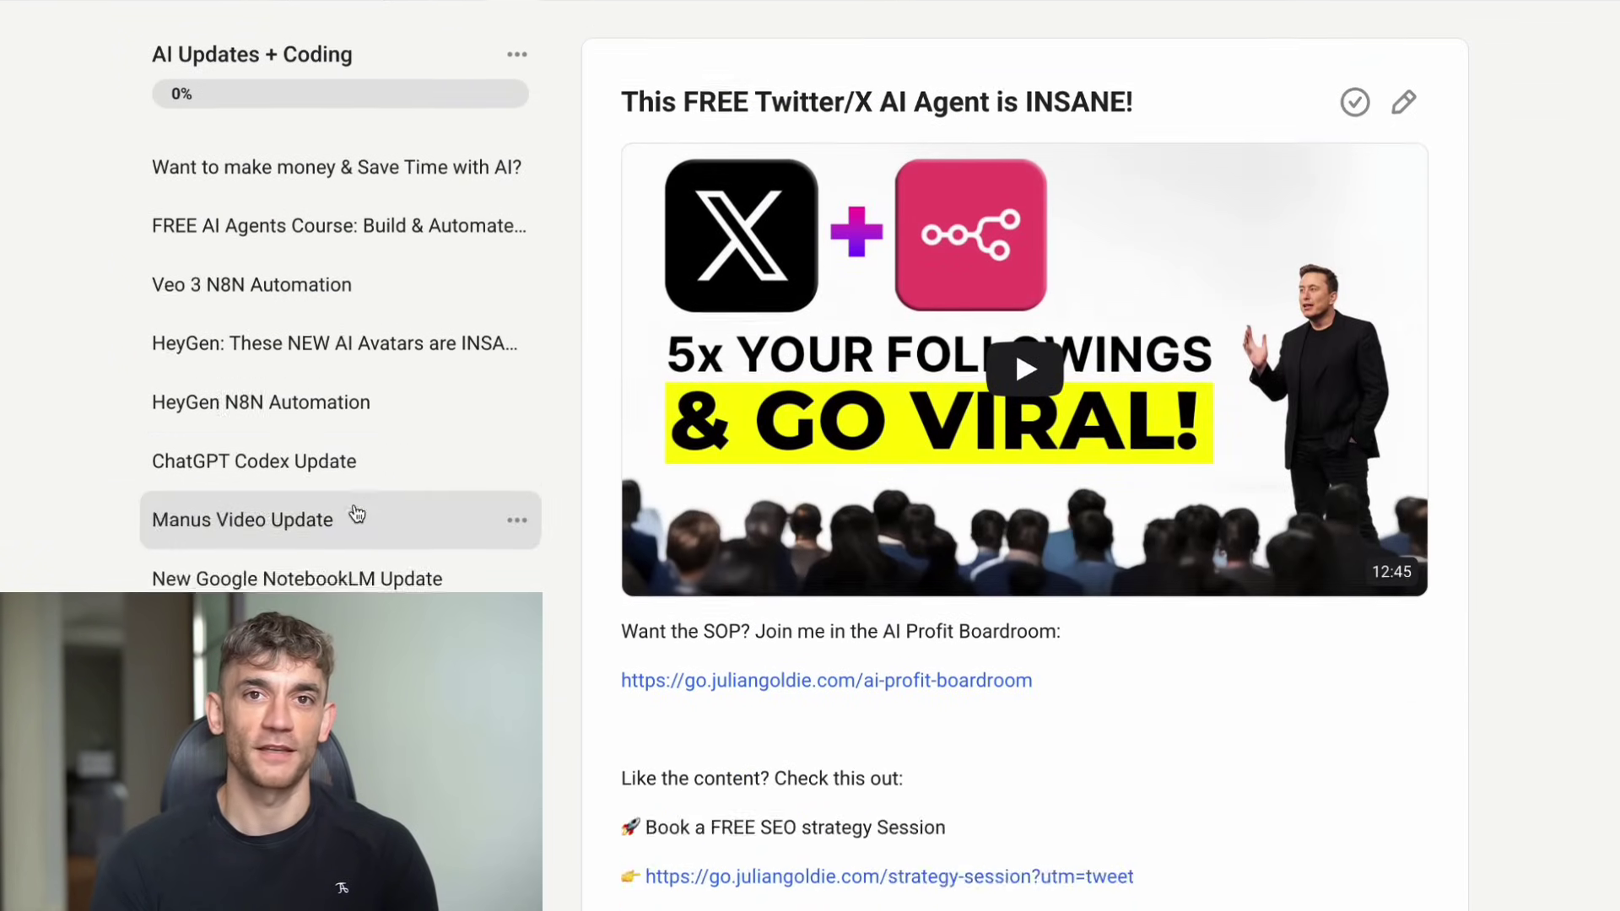
scroll(351, 540, "down", 15)
scroll(351, 337, "down", 5)
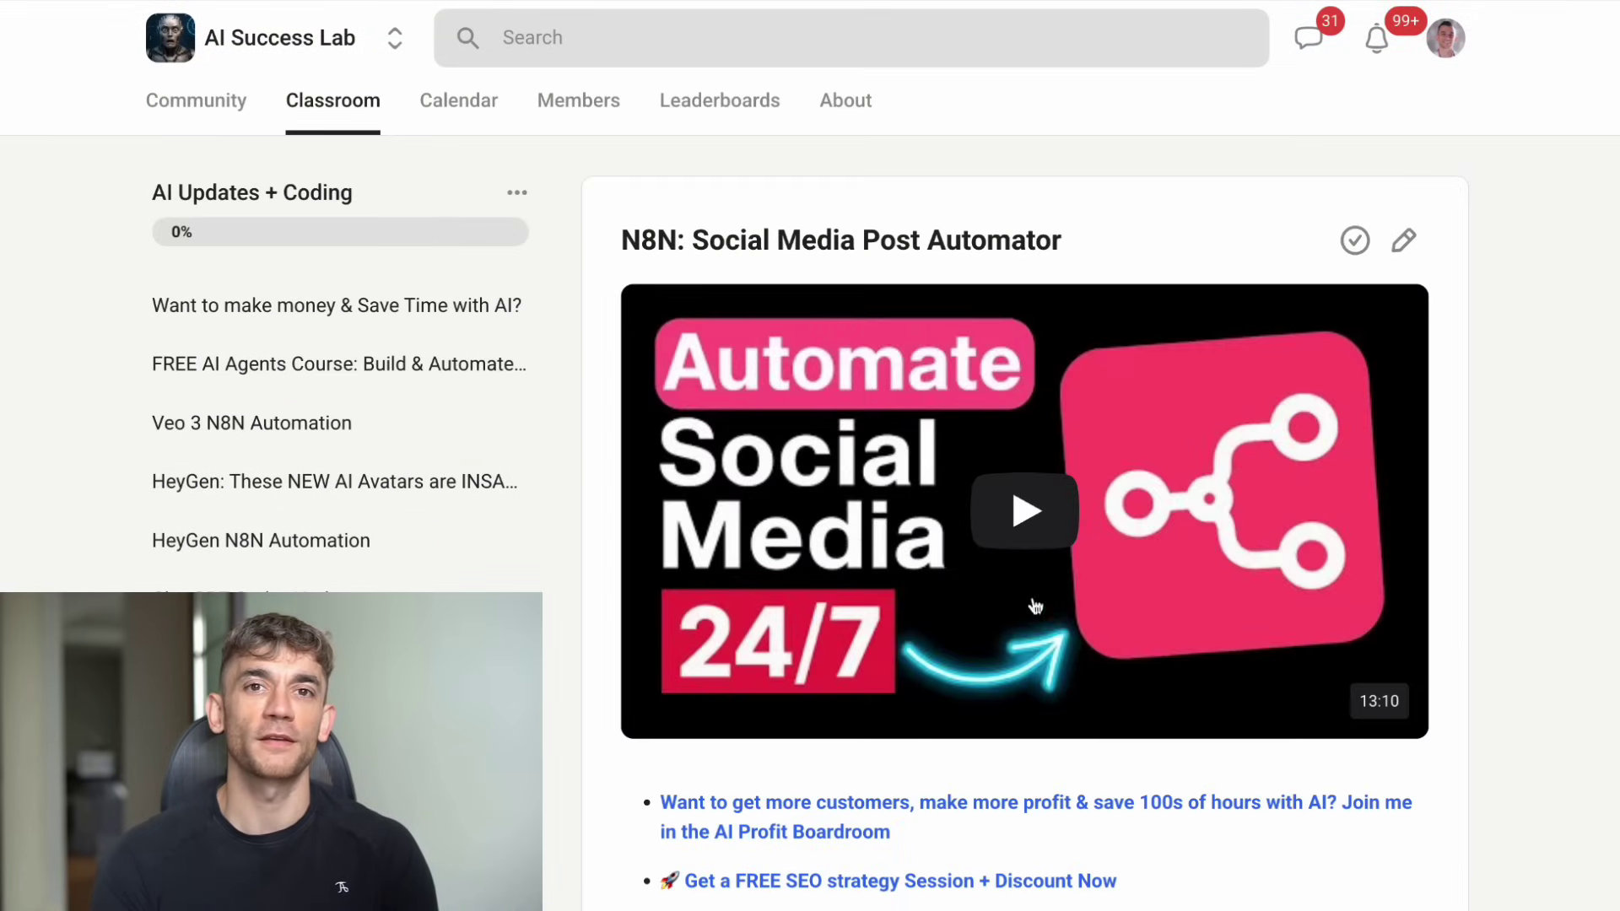
scroll(1034, 606, "down", 14)
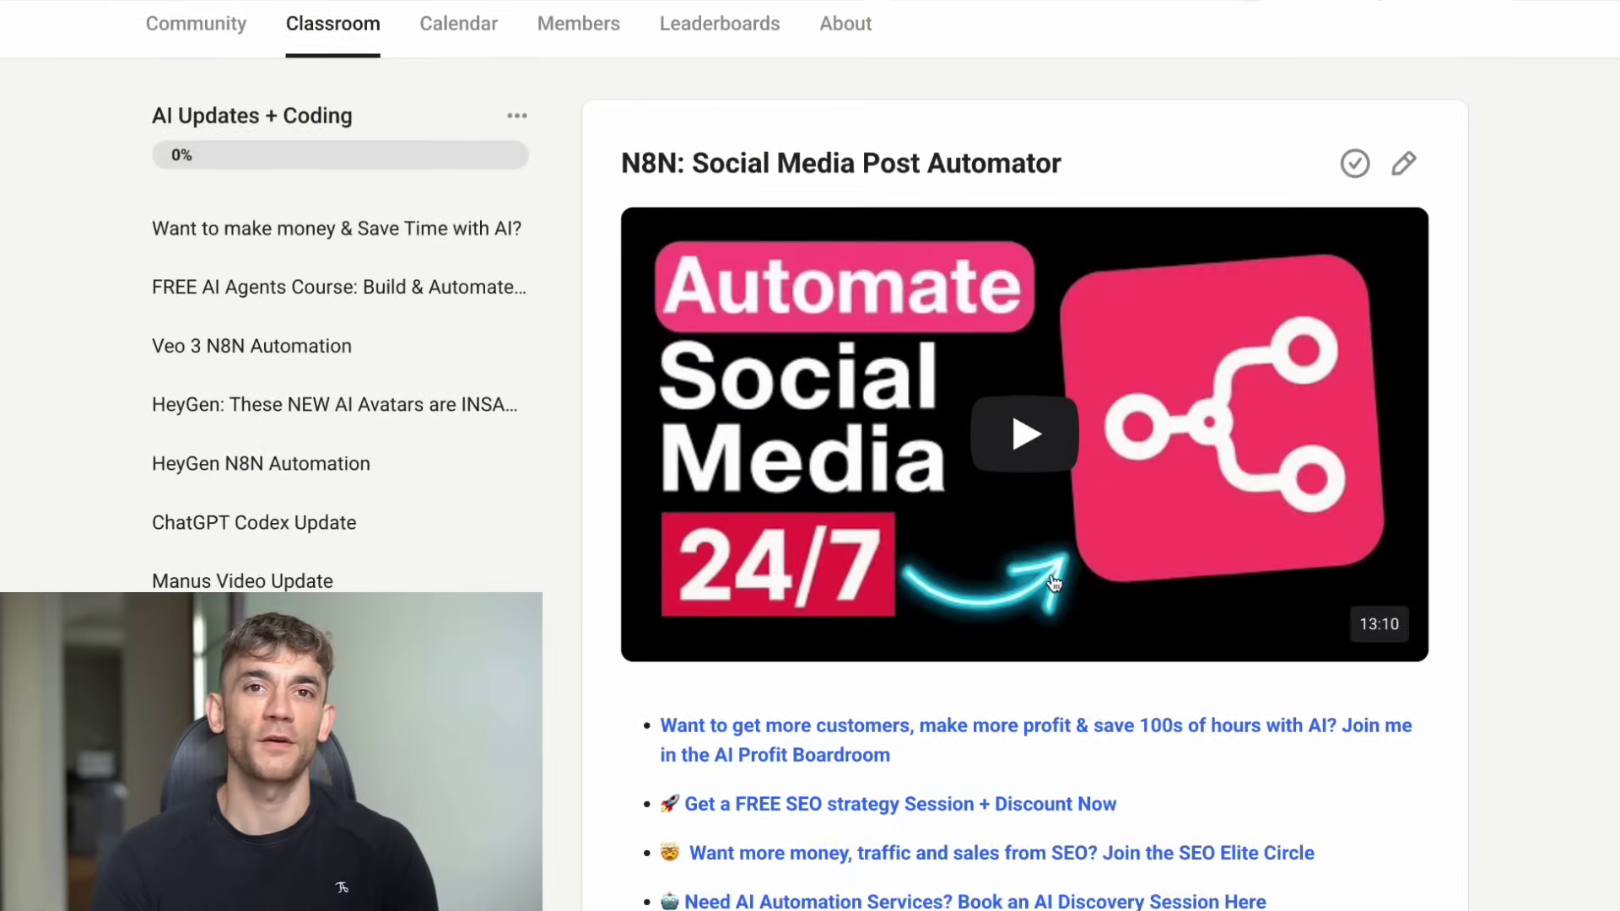
scroll(1053, 581, "down", 20)
scroll(1052, 579, "down", 2)
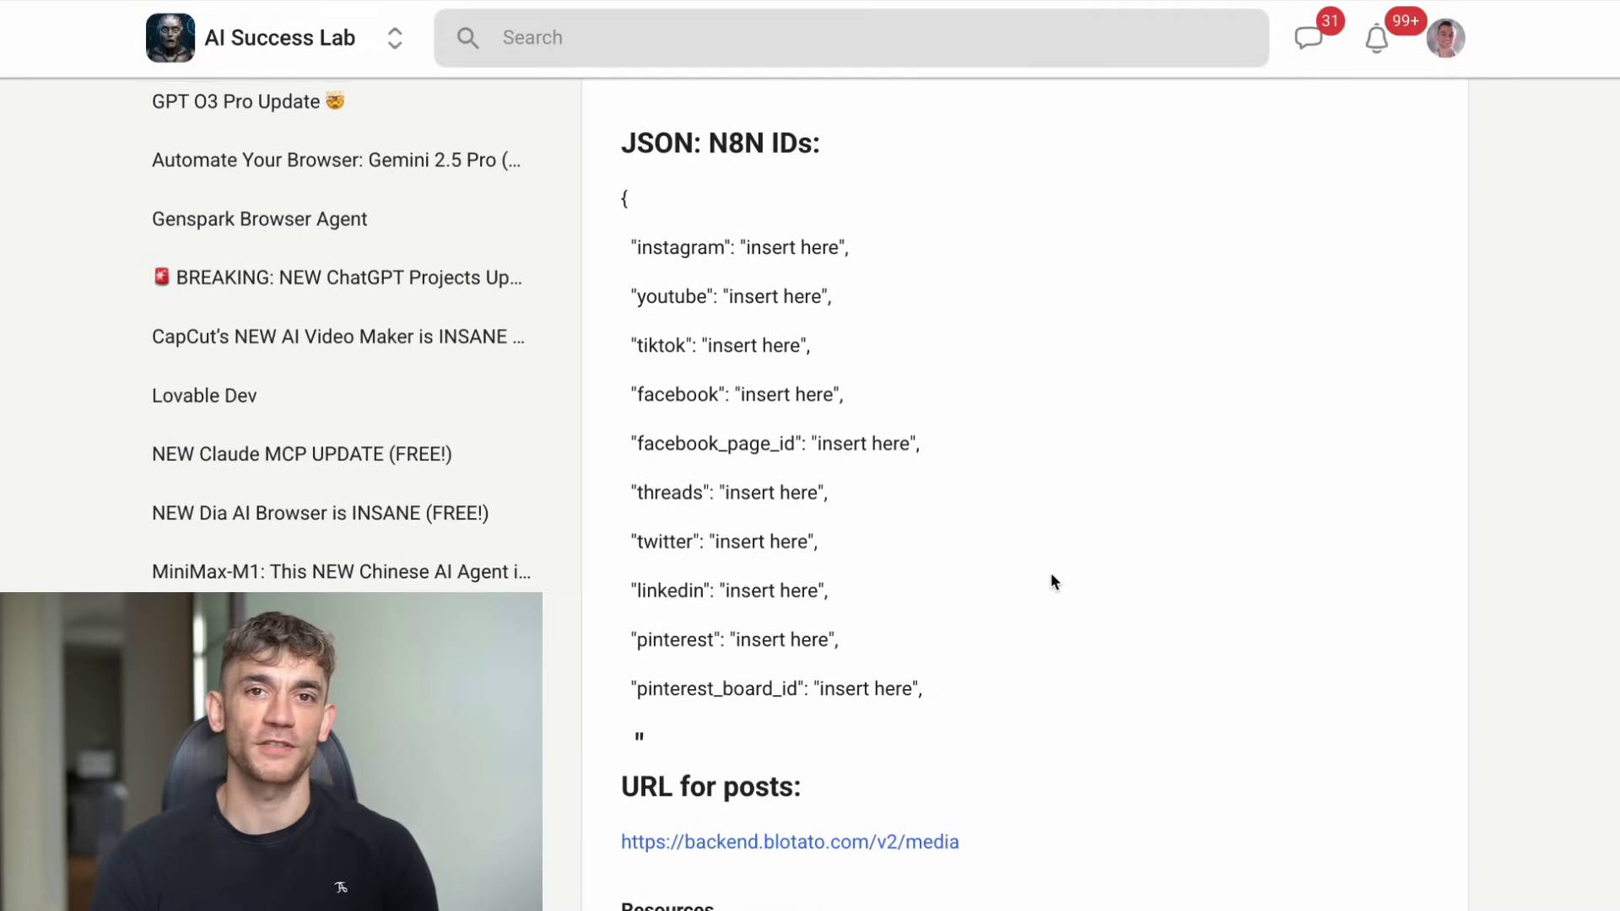
scroll(835, 641, "up", 20)
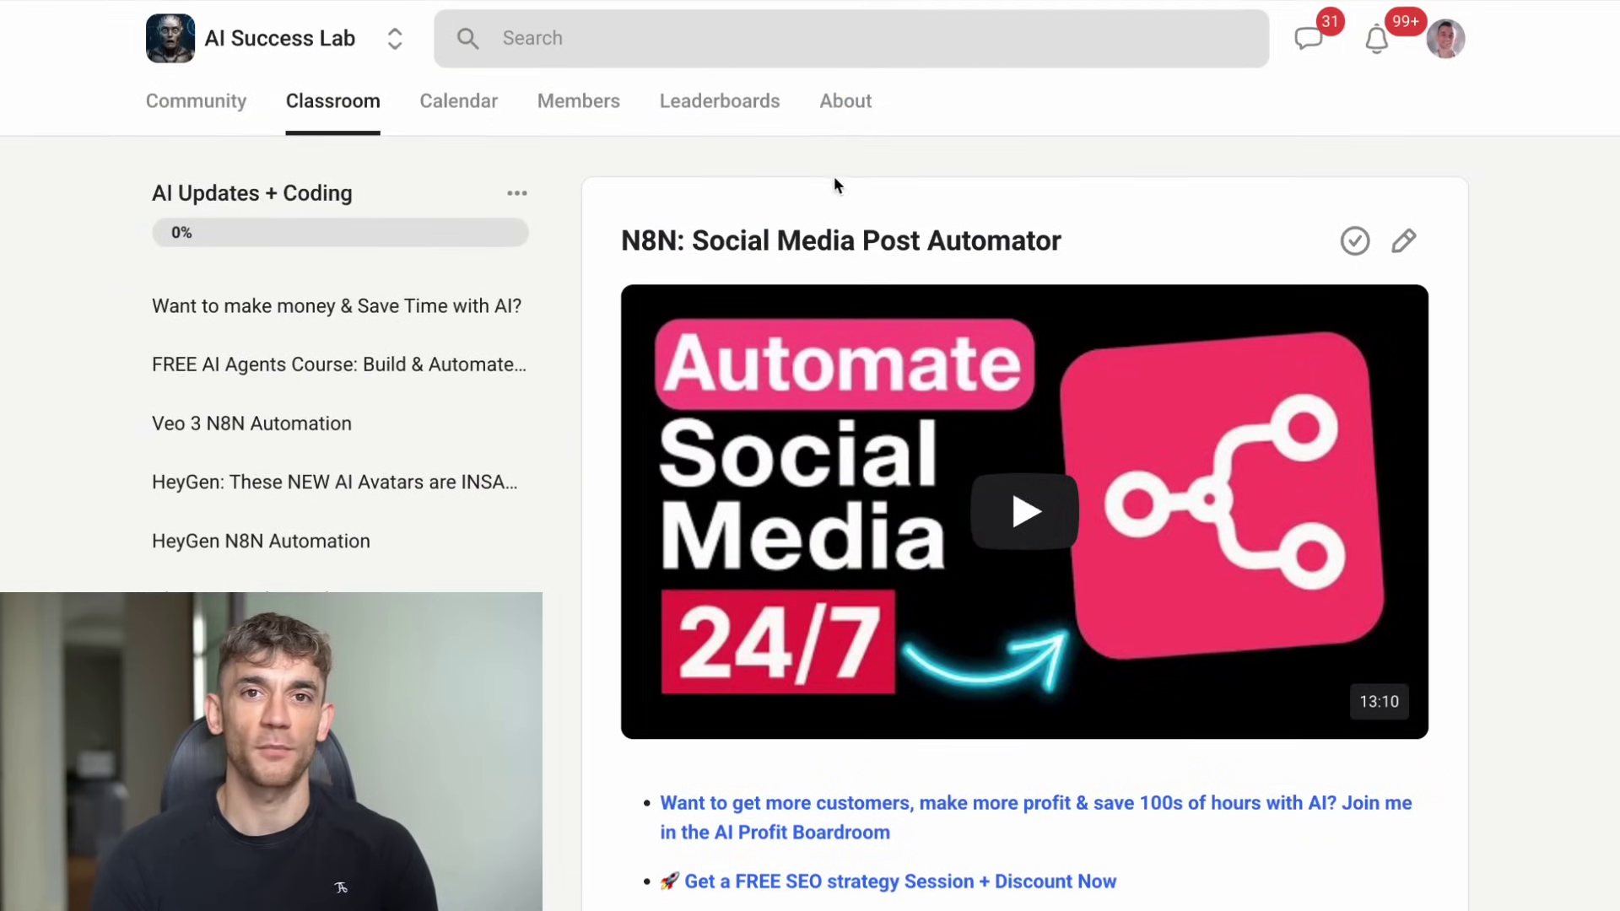
- Look over the AI Success Lab About page
left_click(840, 103)
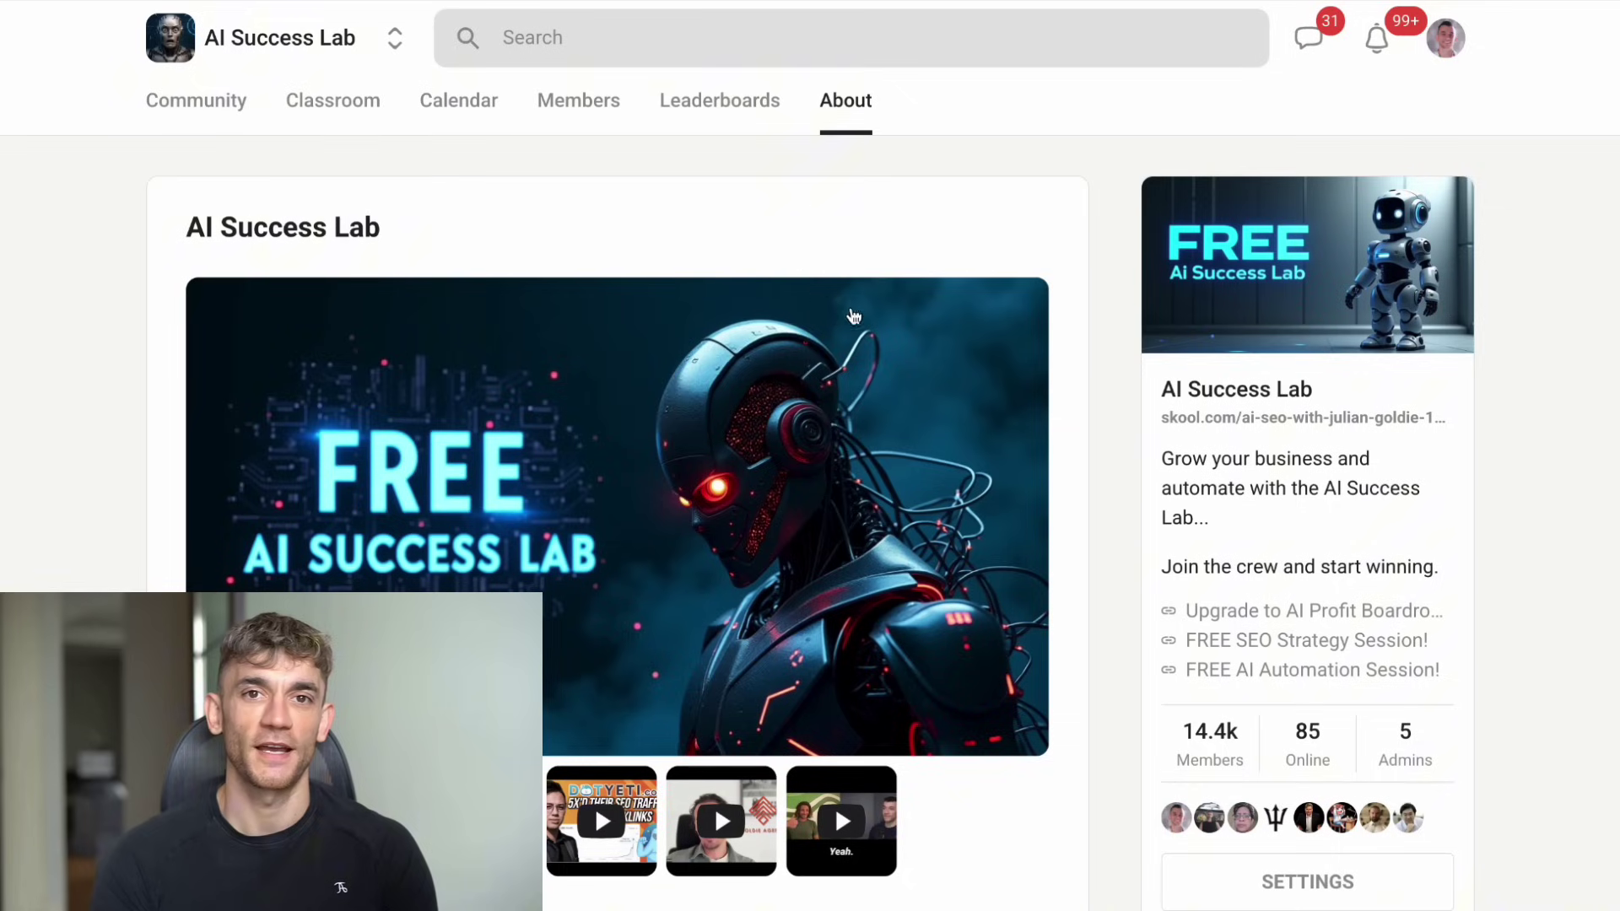
scroll(812, 395, "down", 6)
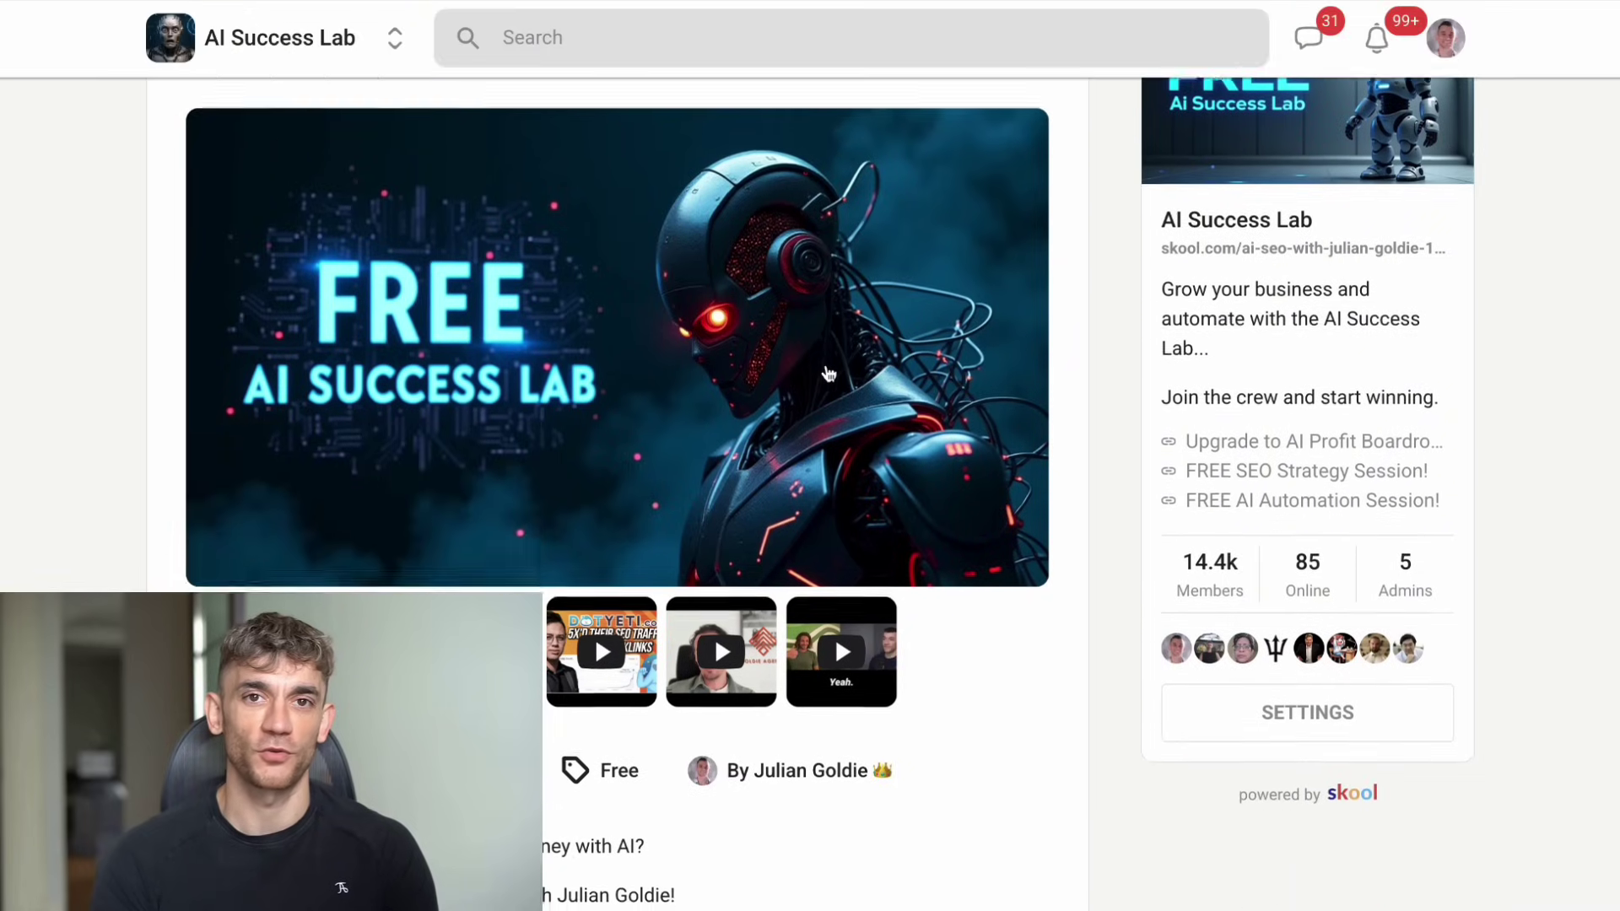
scroll(825, 364, "down", 2)
scroll(824, 369, "up", 8)
scroll(829, 374, "down", 7)
scroll(827, 367, "up", 1)
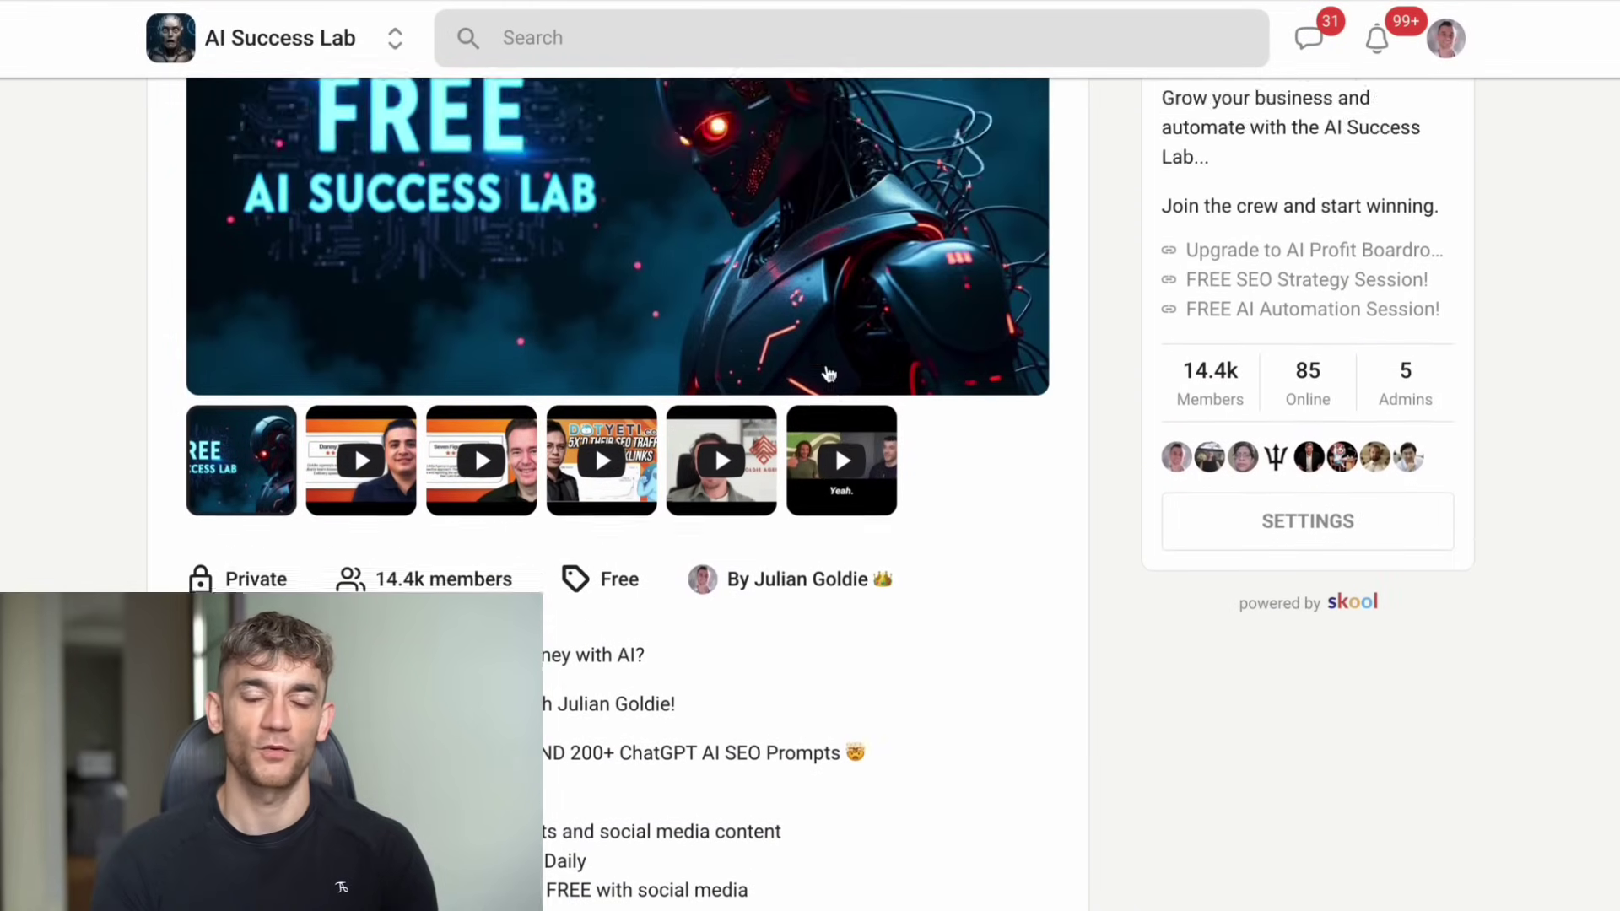
scroll(829, 374, "up", 5)
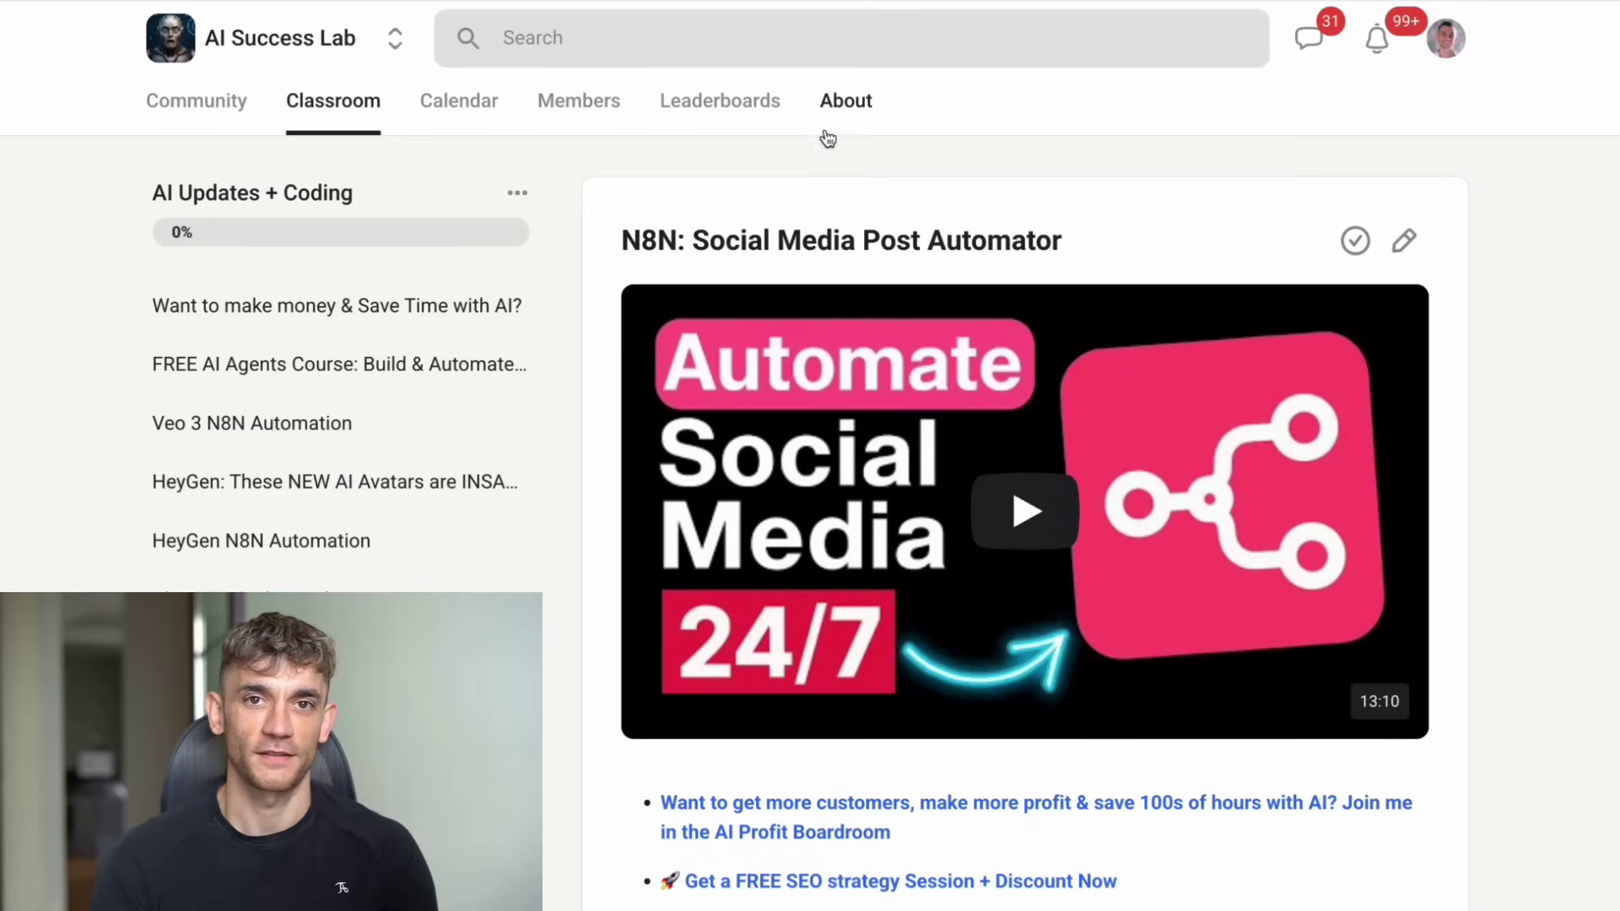
scroll(832, 640, "down", 20)
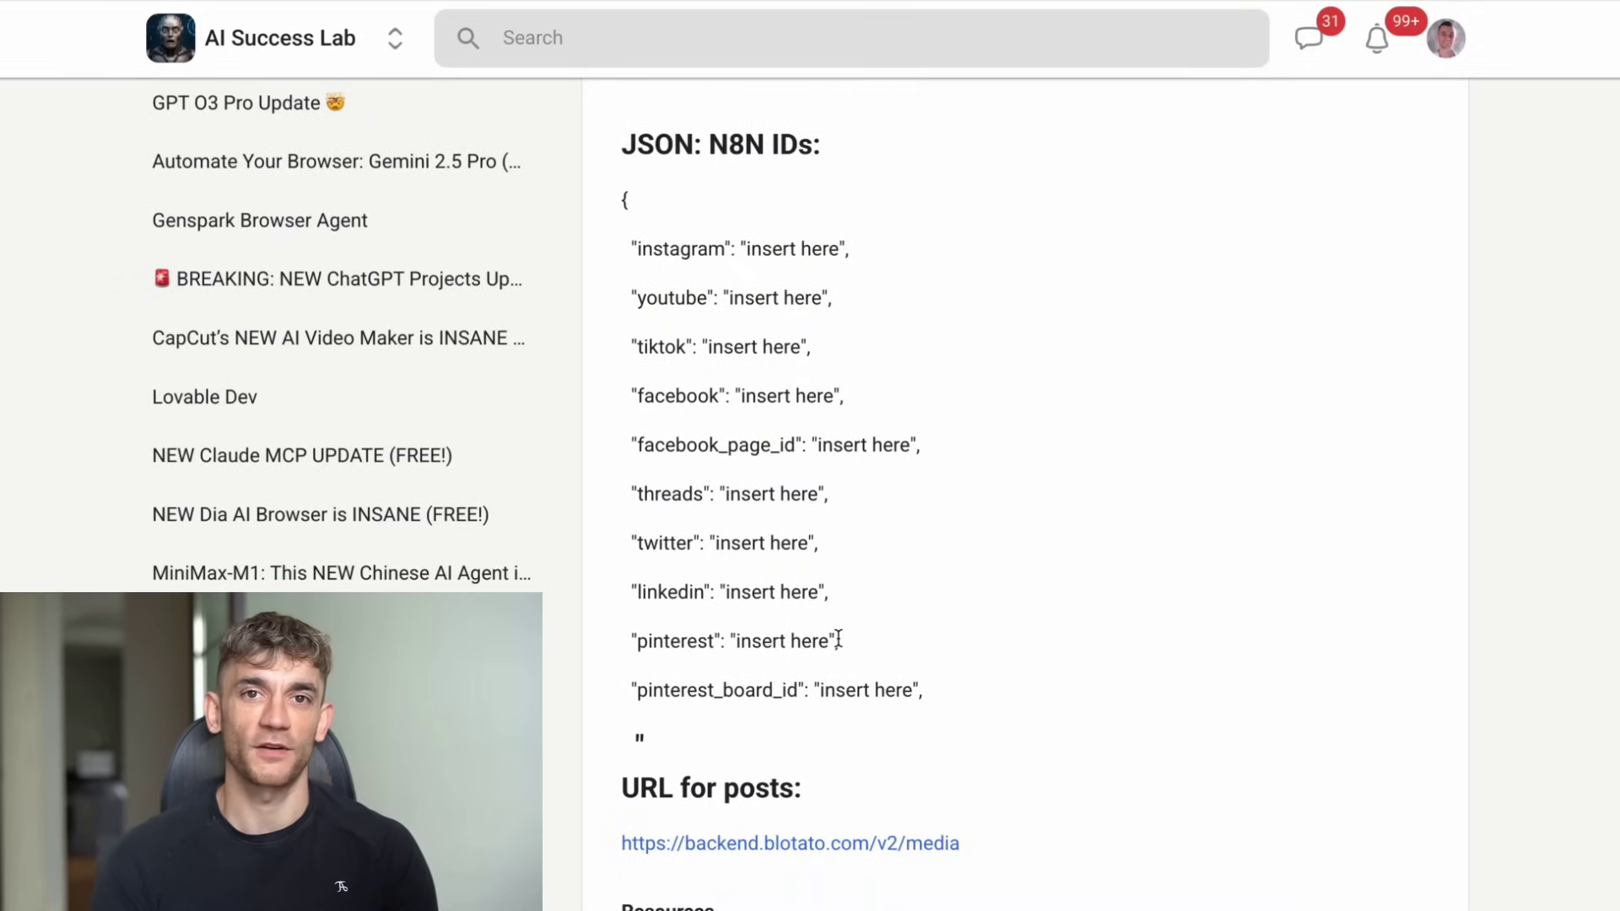
scroll(1051, 581, "up", 6)
scroll(1051, 576, "up", 20)
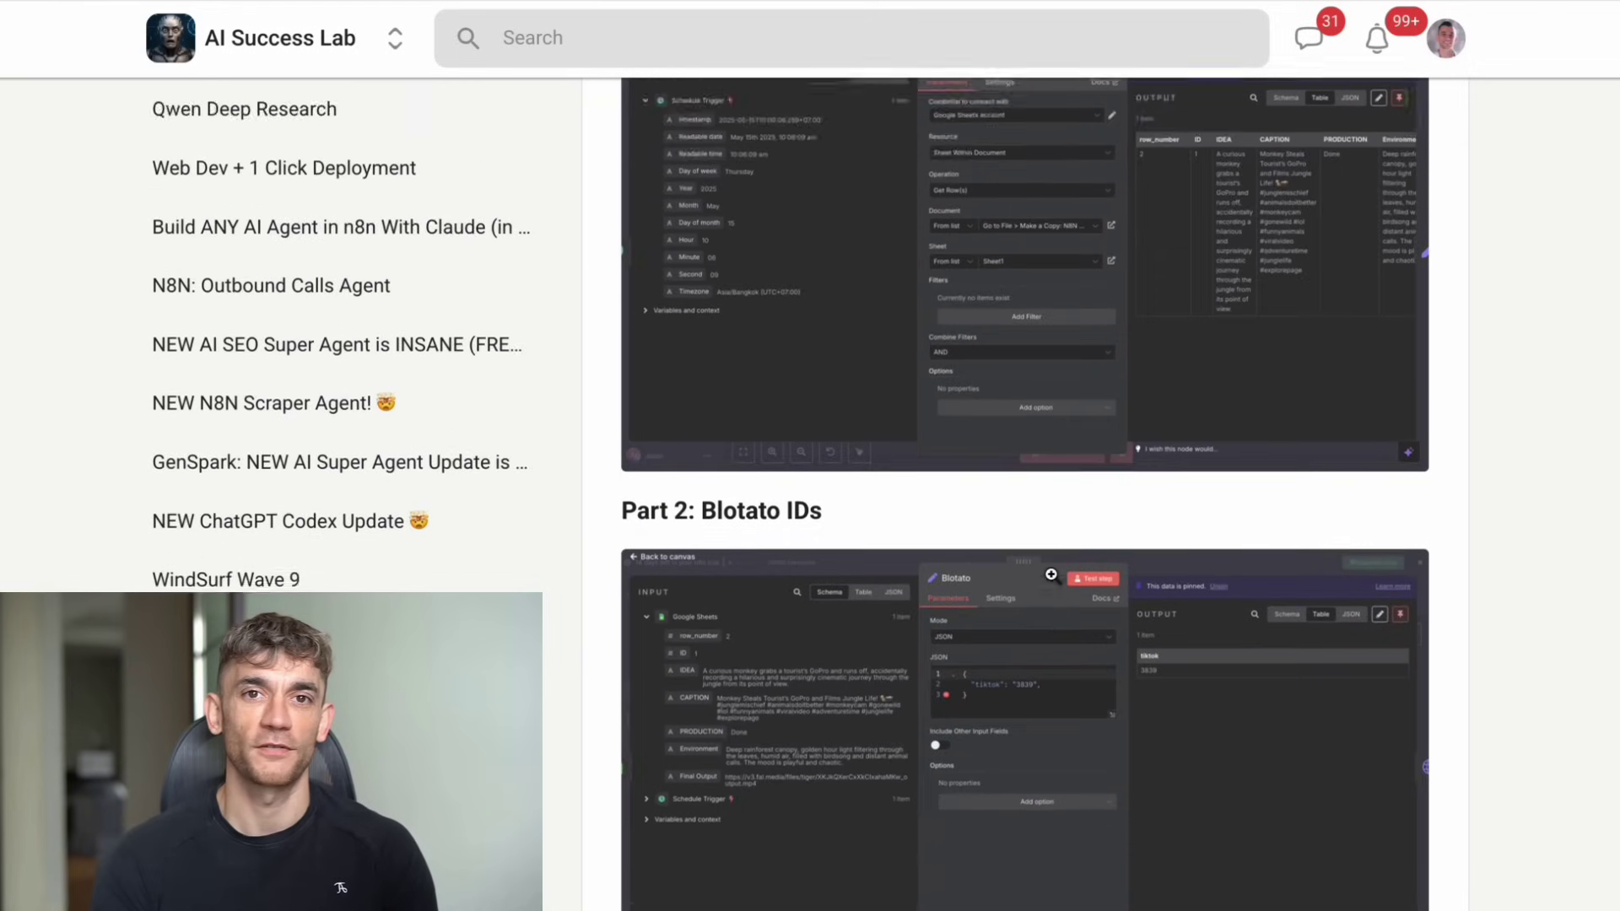
scroll(1053, 582, "up", 10)
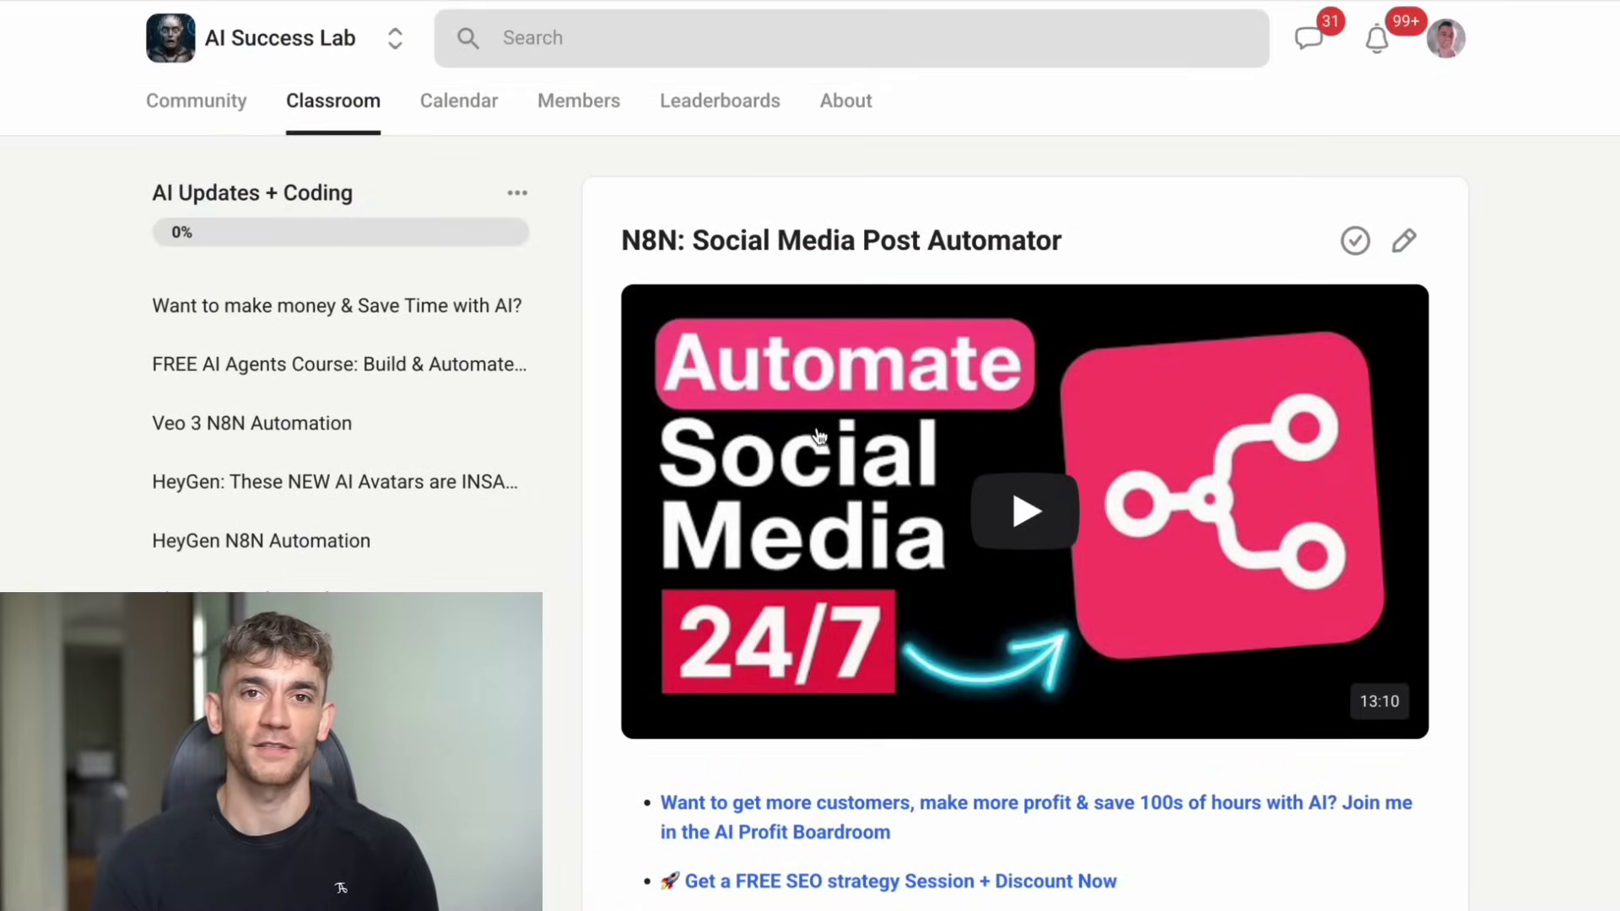
- Play the Social Media Post Automator video and skim its lesson page
left_click(817, 436)
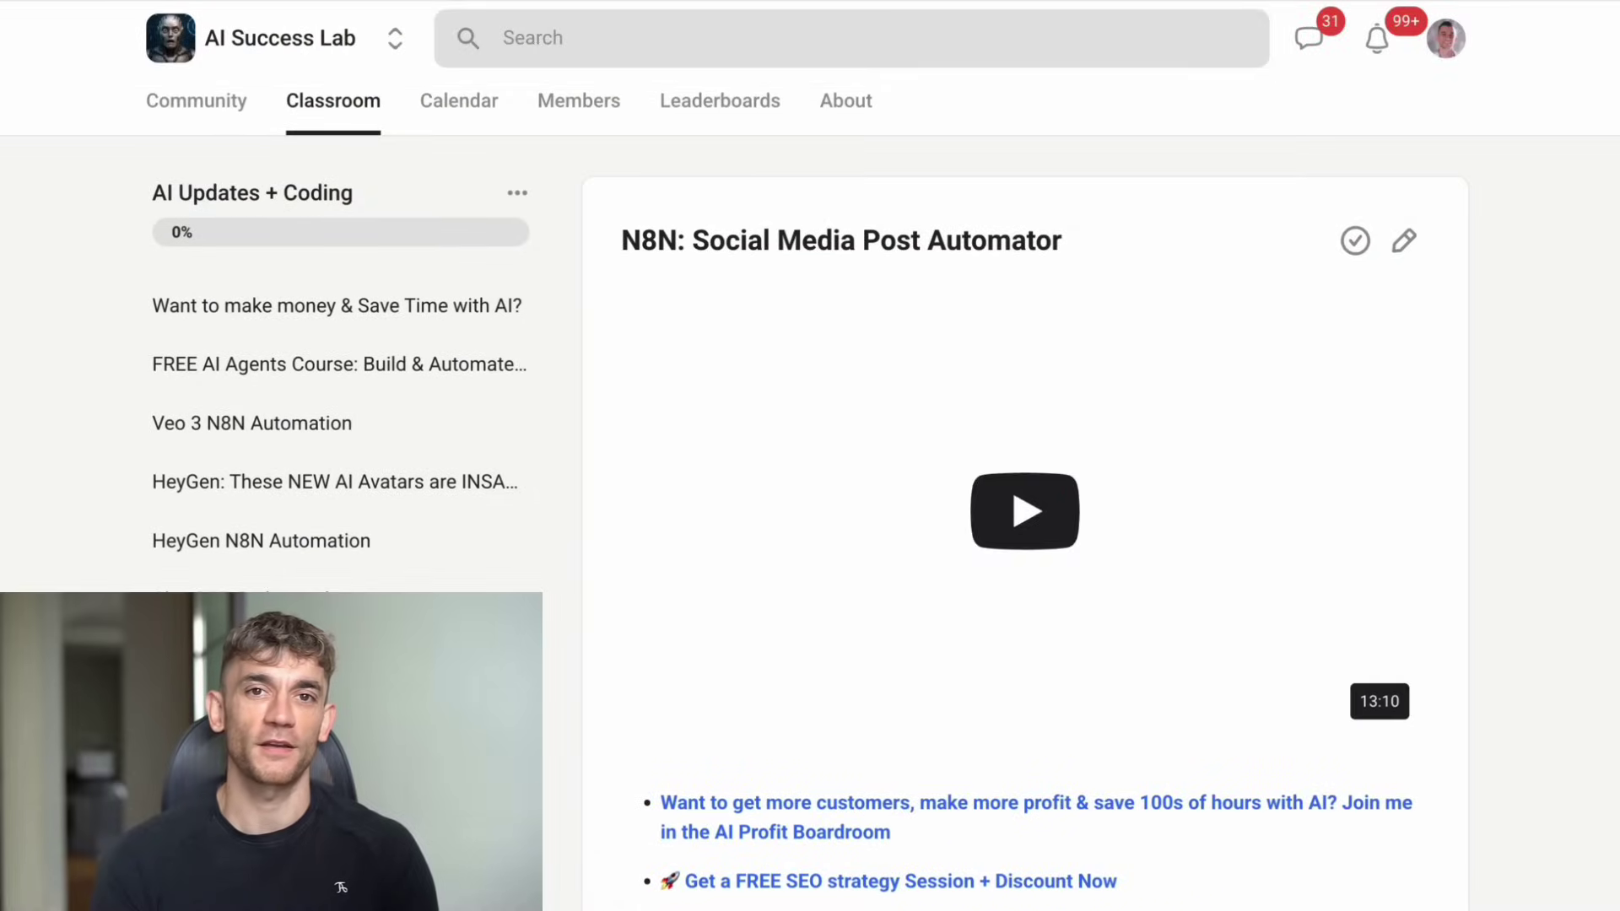
scroll(816, 435, "down", 10)
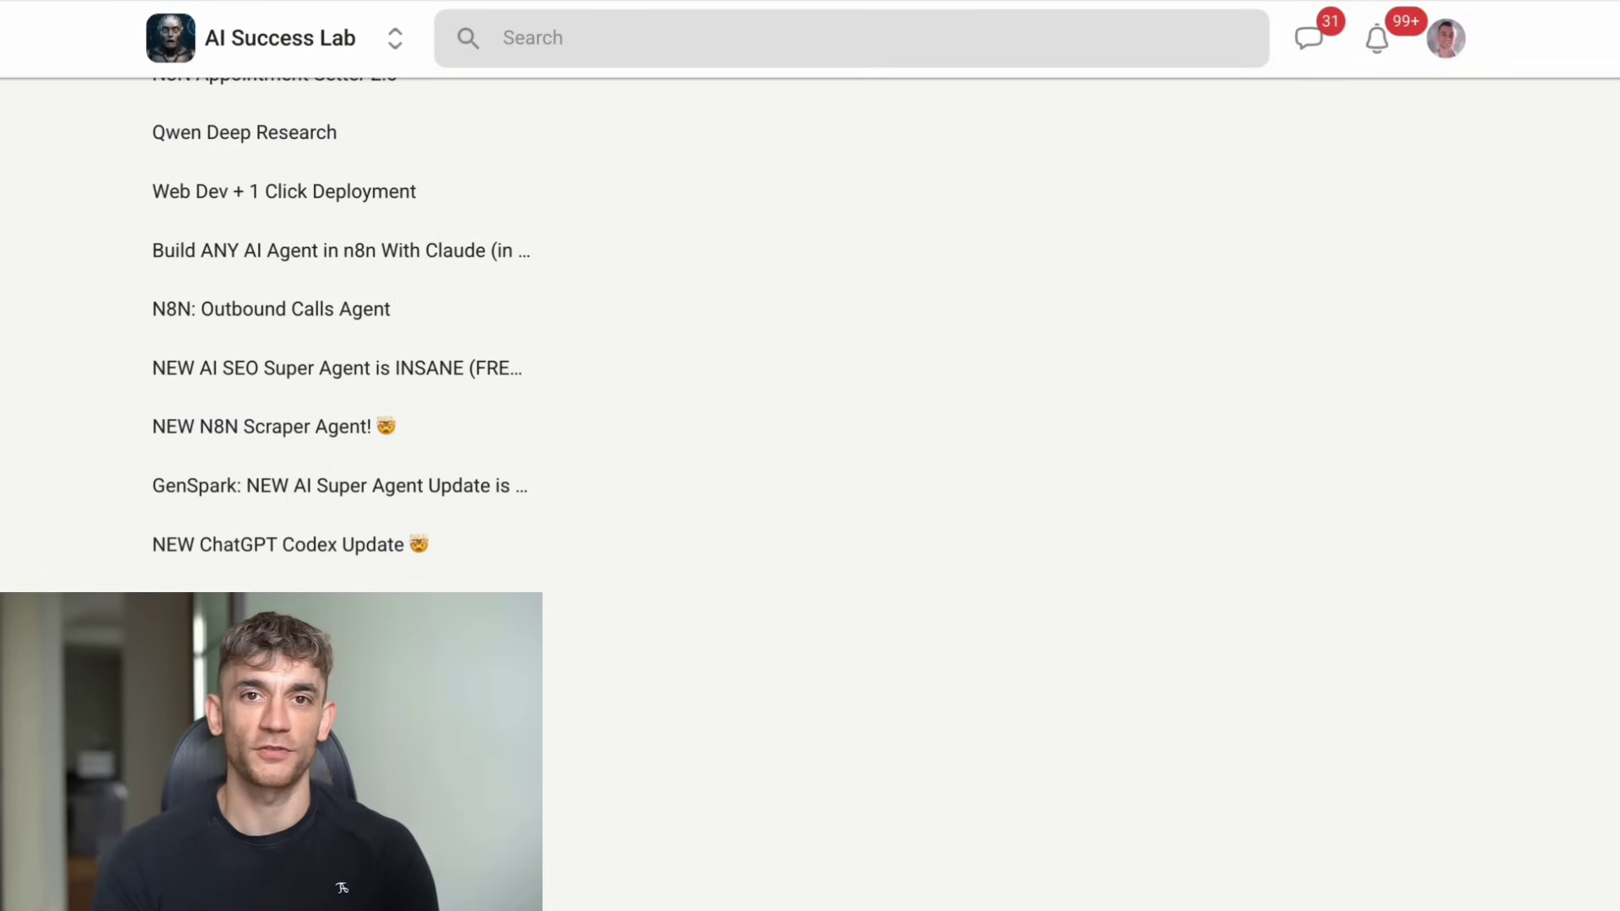
scroll(354, 513, "up", 15)
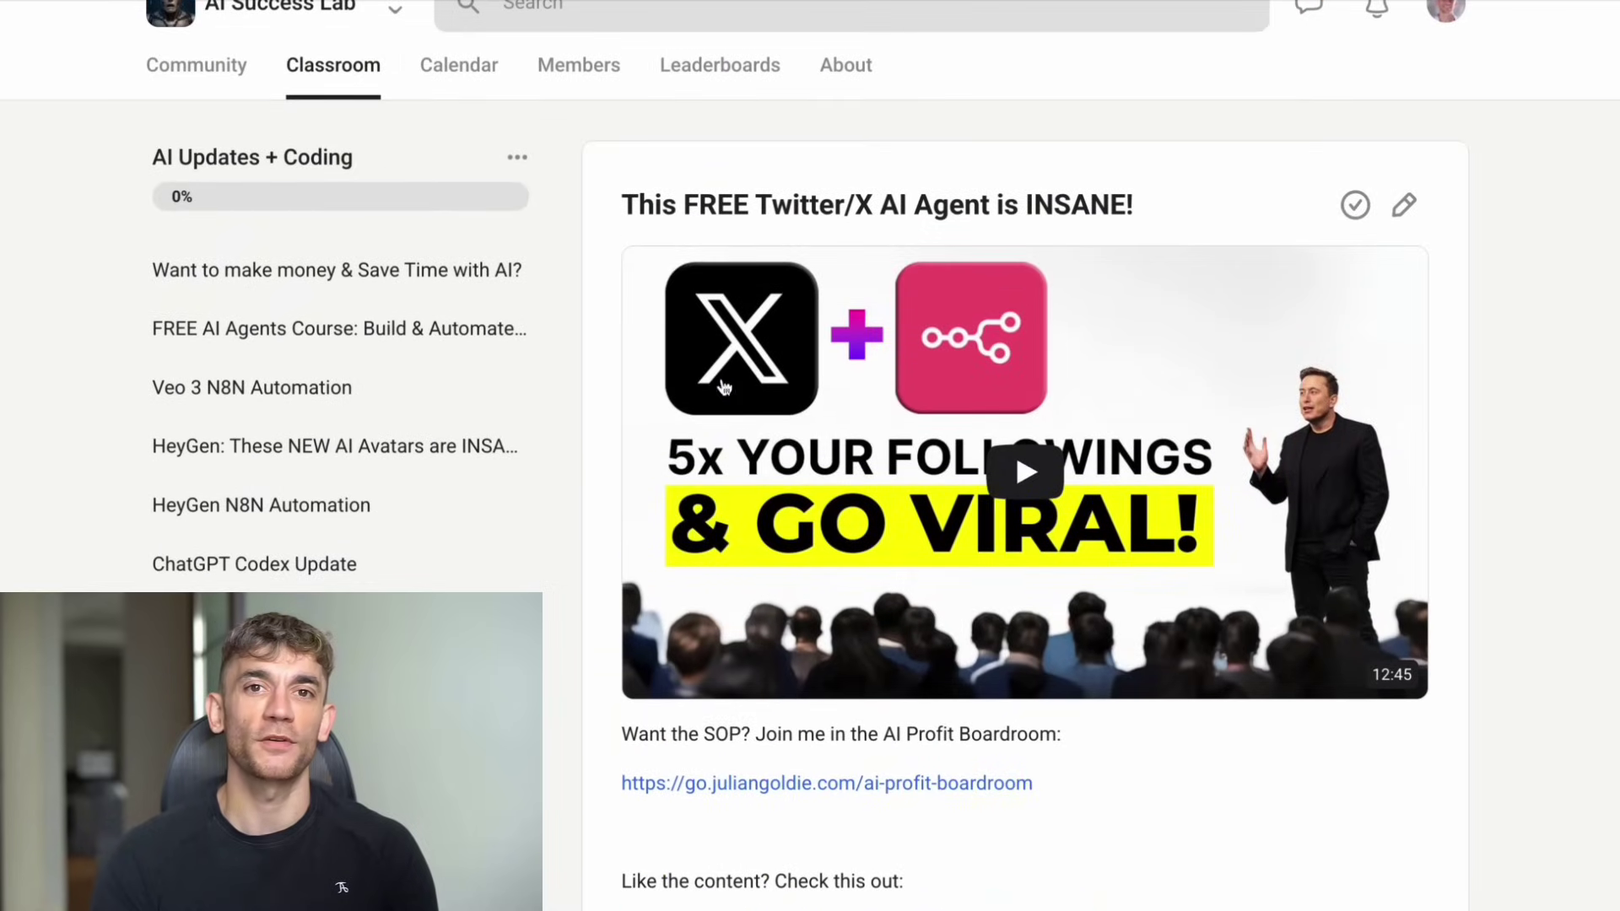
scroll(785, 269, "up", 1)
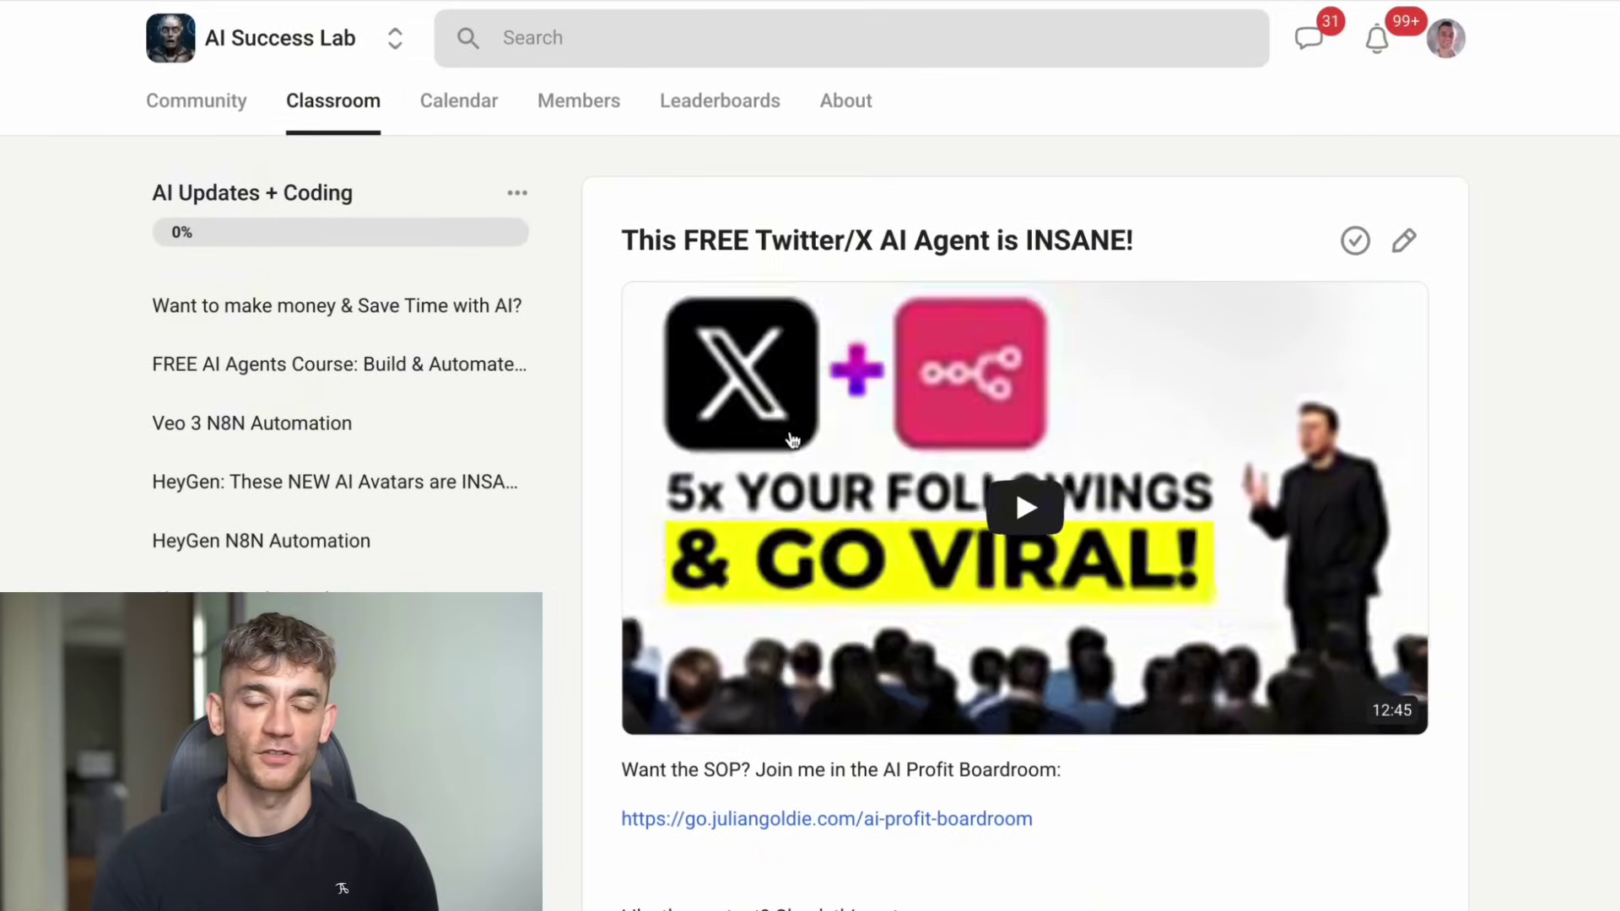
left_click(832, 419)
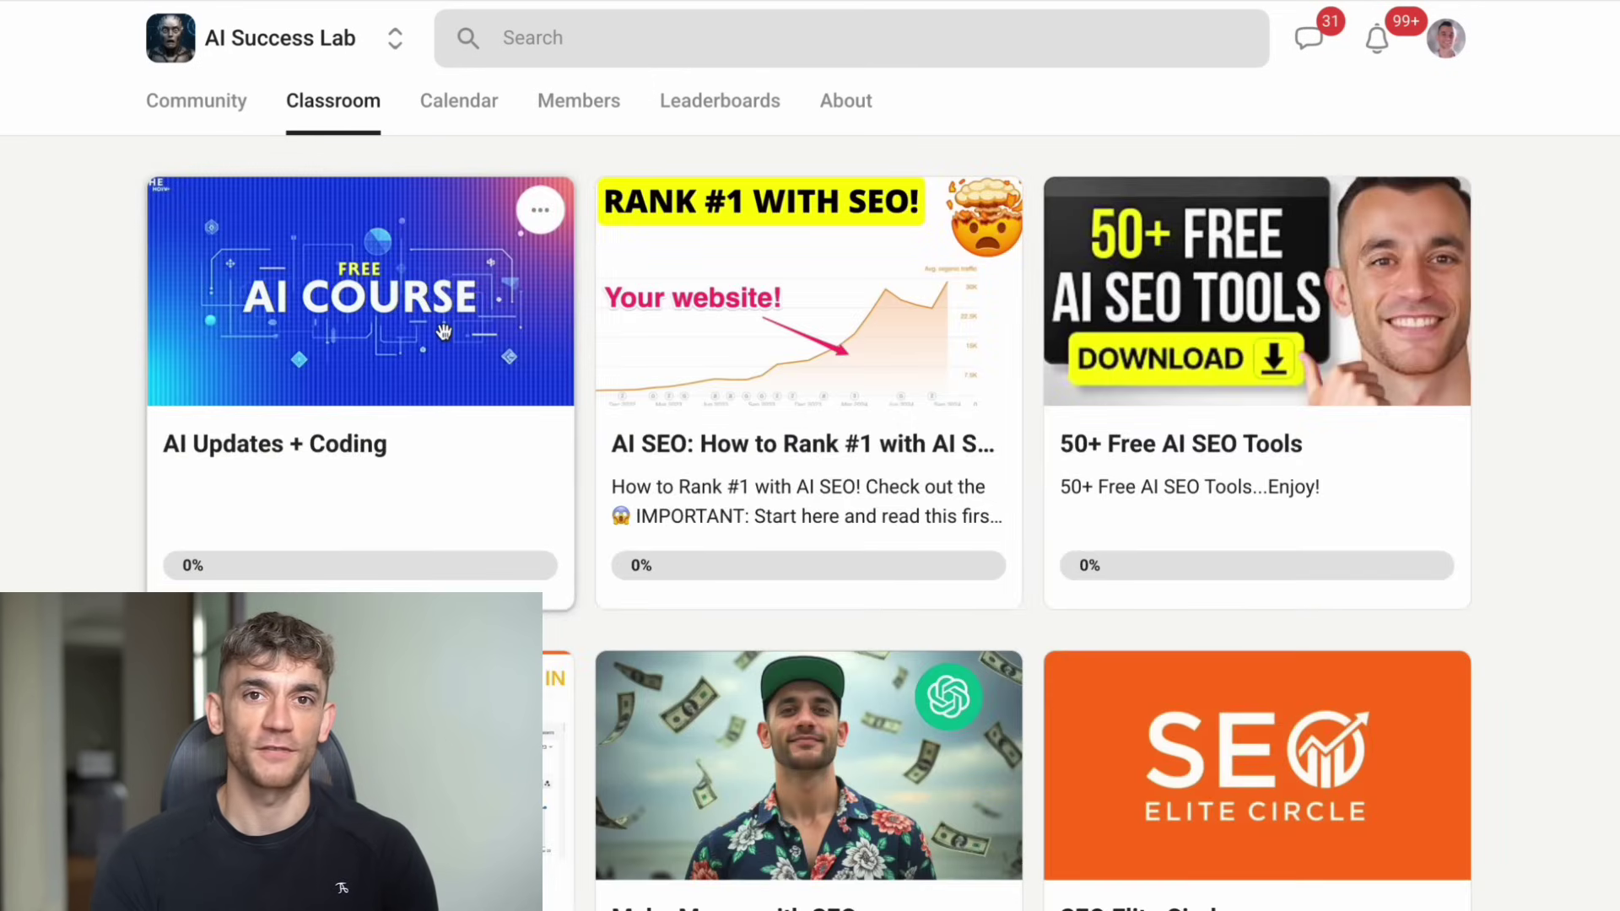
- Skim the AI Success Lab community feed and return to the Classroom course list
left_click(197, 100)
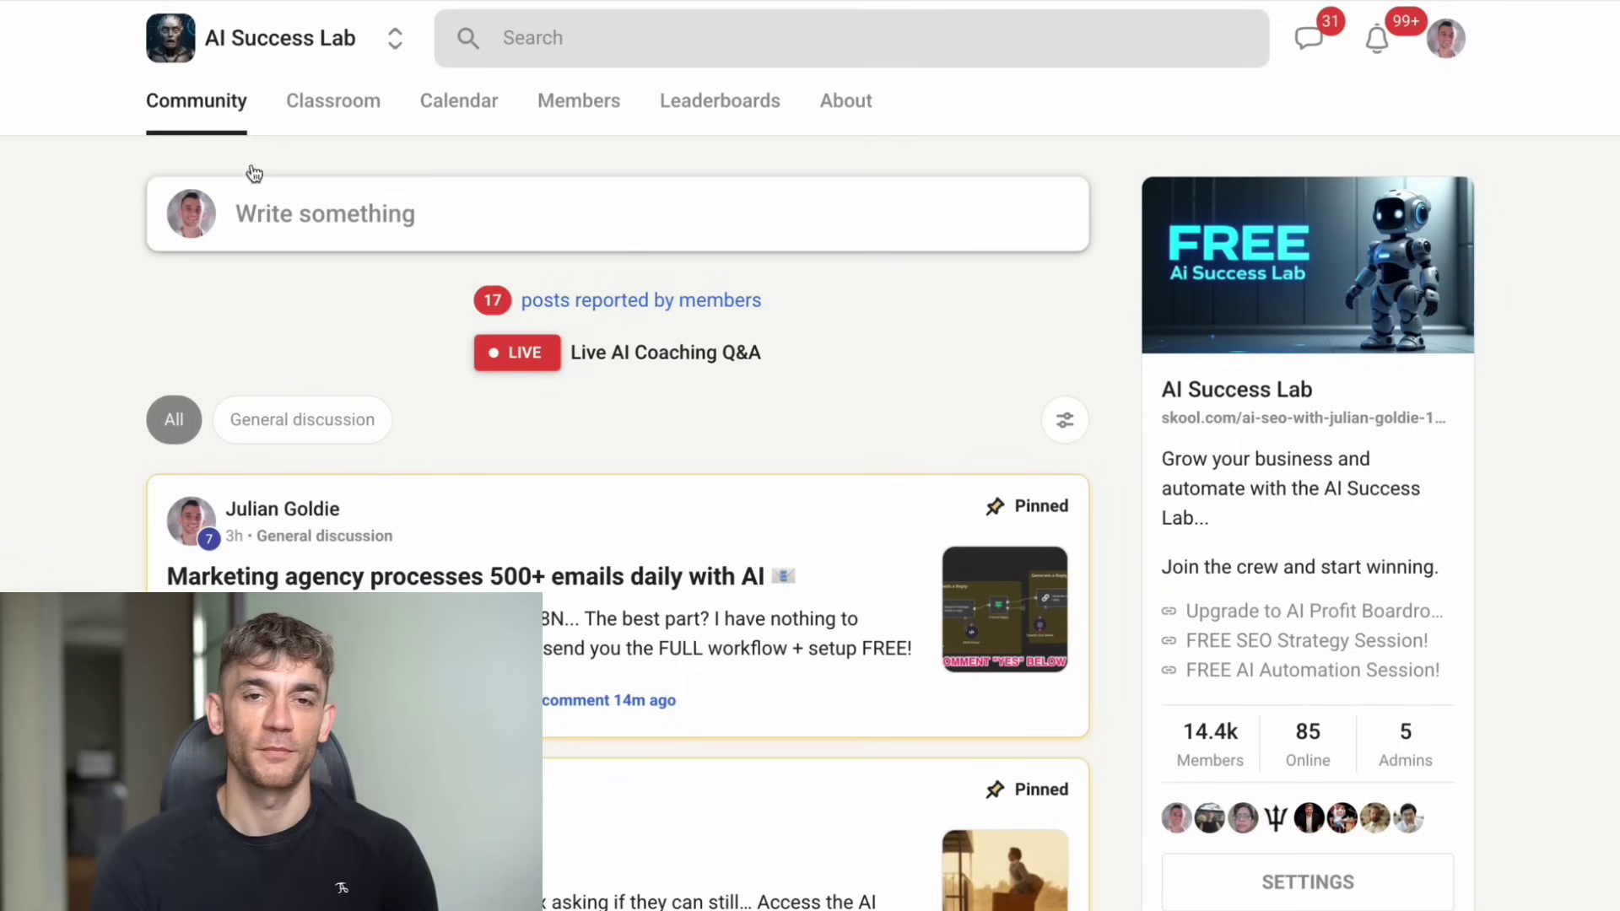
scroll(517, 261, "down", 15)
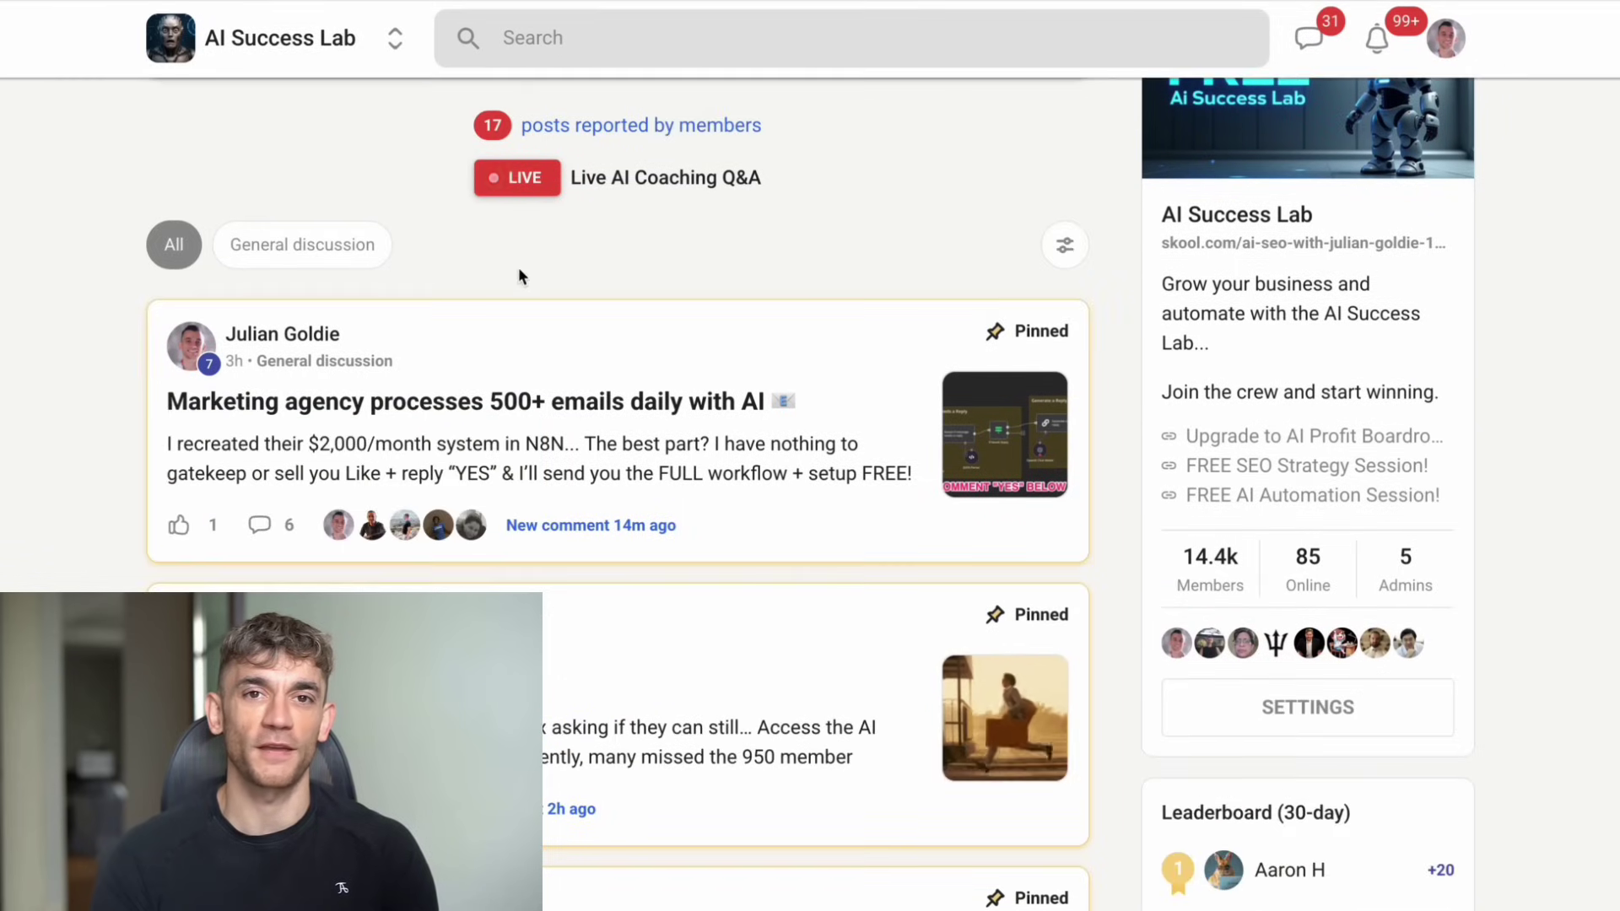
scroll(479, 306, "up", 12)
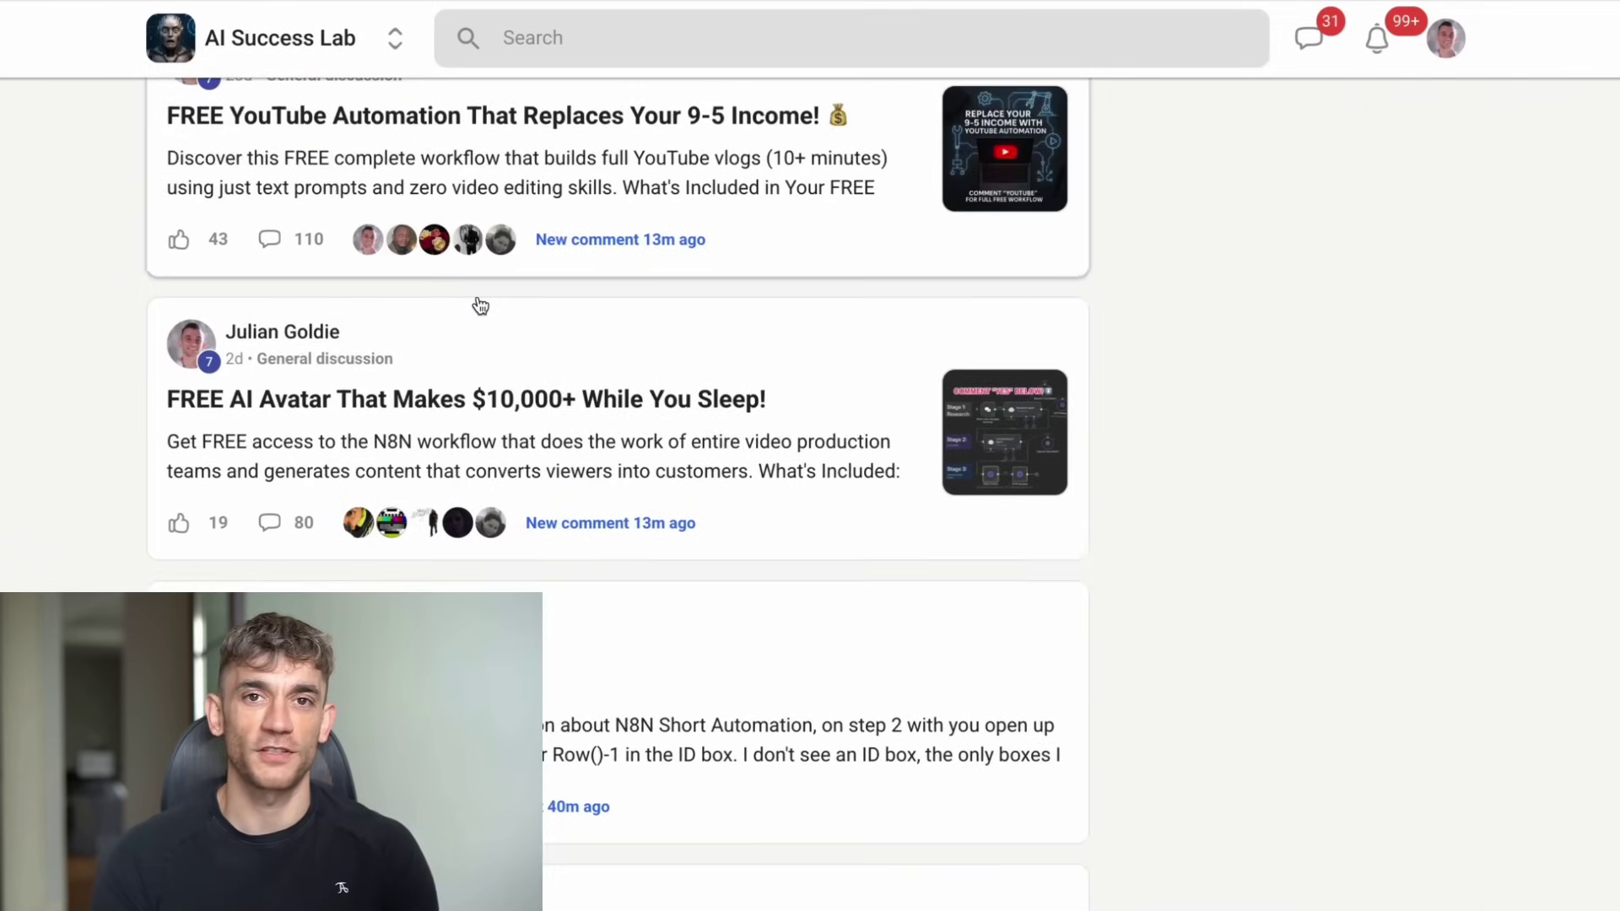
scroll(478, 295, "up", 8)
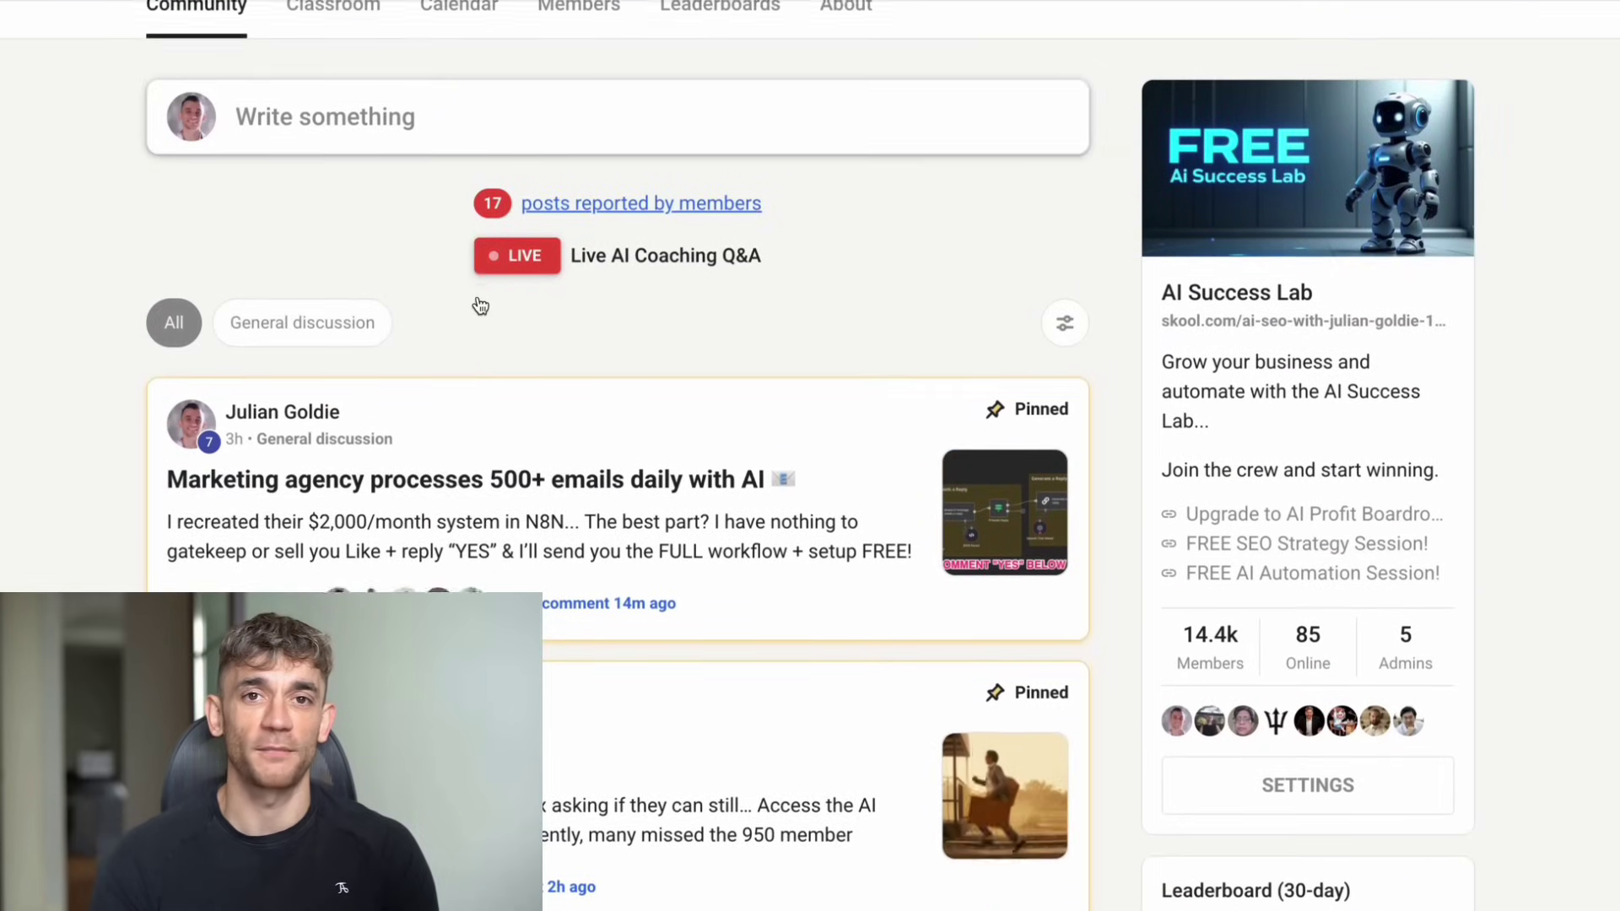
scroll(477, 295, "up", 2)
left_click(333, 101)
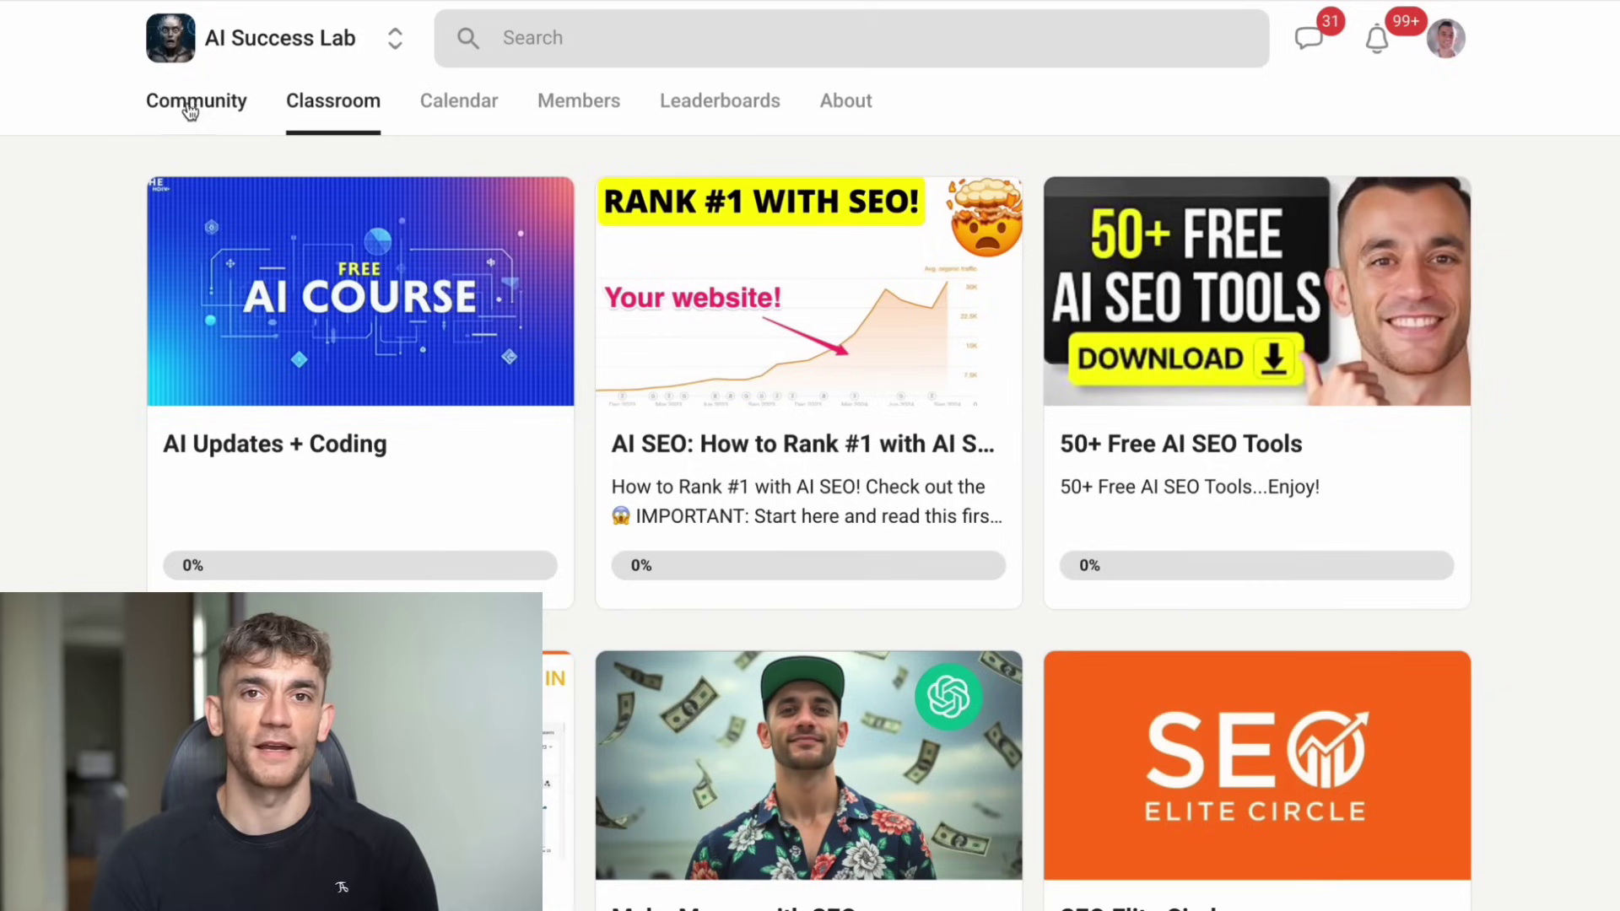